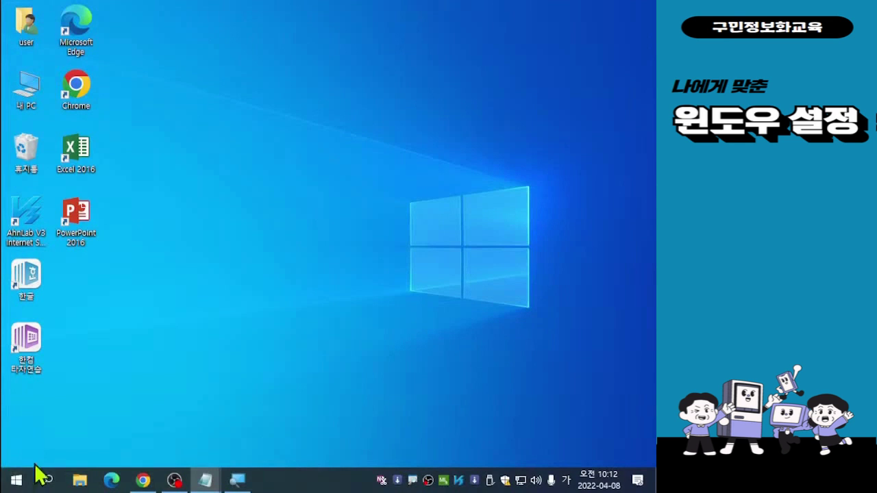
Open the Start menu to view the installed apps and tiles, and close it again.
click(16, 482)
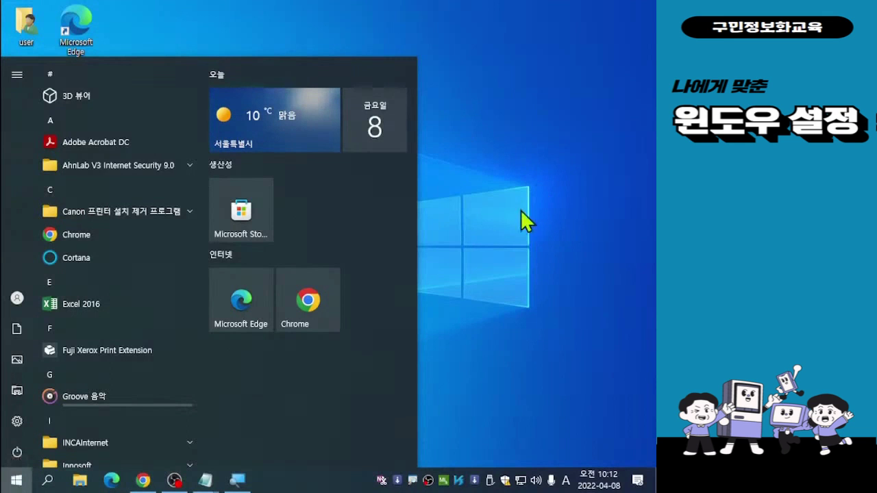
click(520, 132)
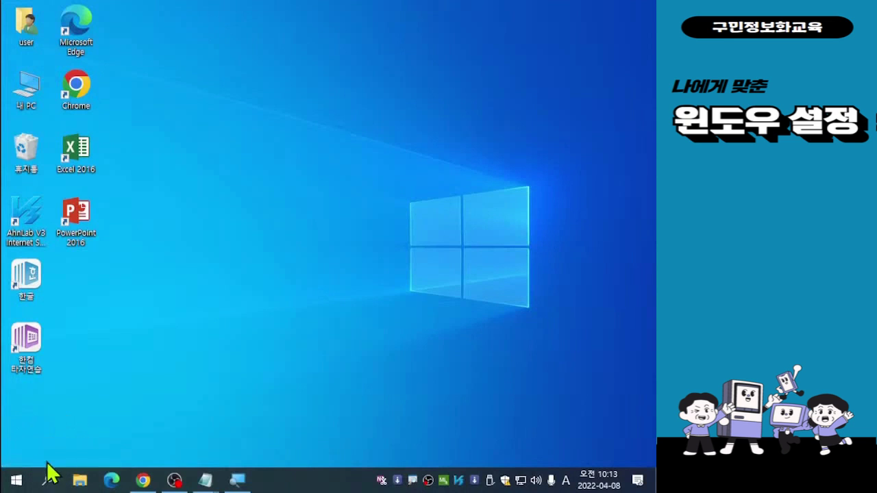
Search Windows for the app 워드패드 and close the search window.
click(48, 481)
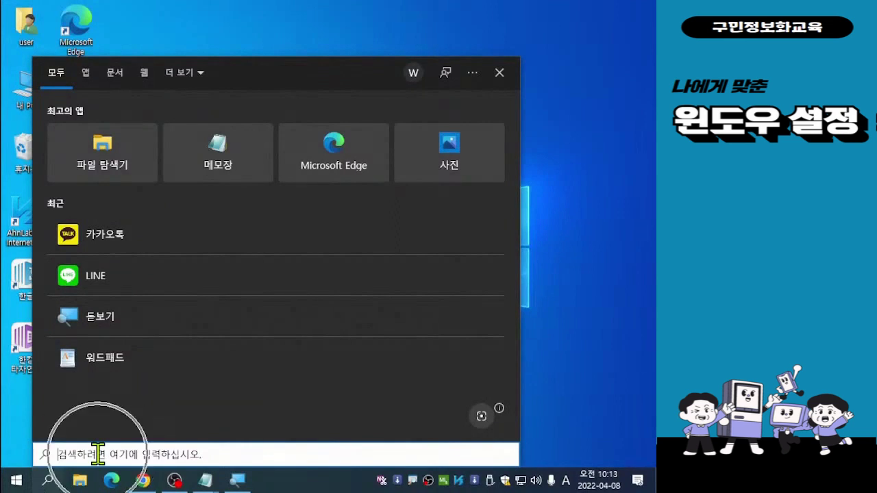
click(98, 453)
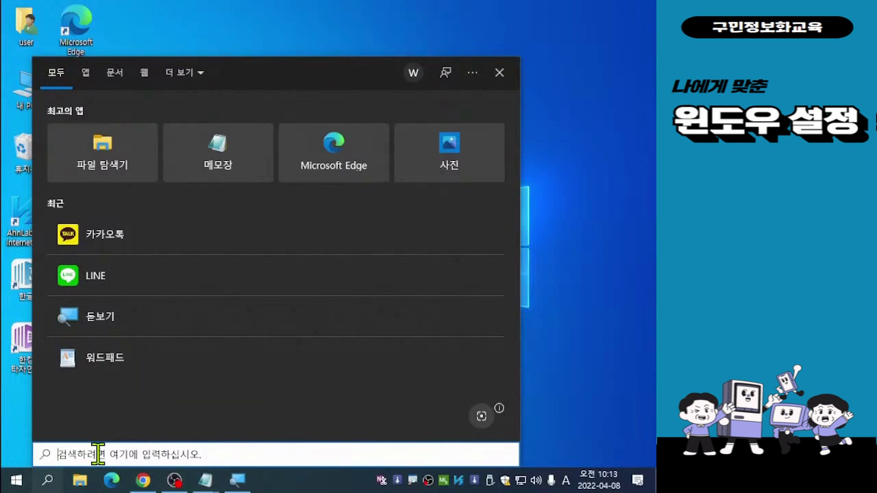
text(dn)
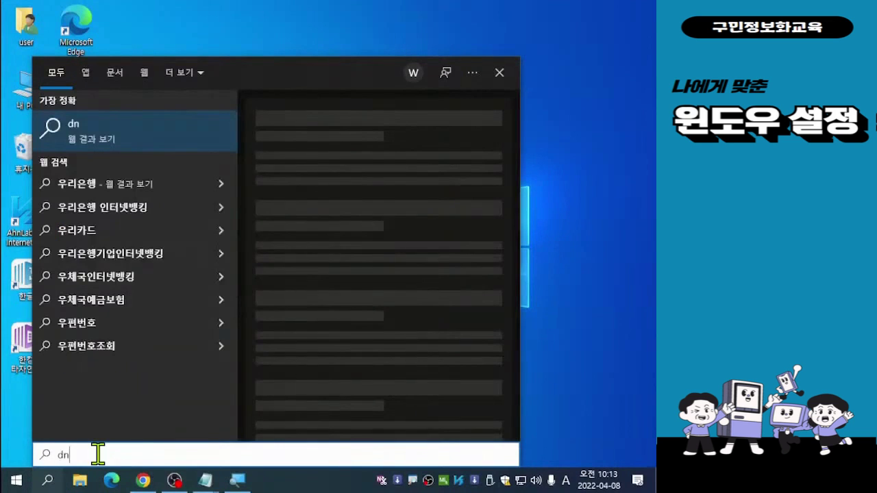
key(BackSpace)
key(BackSpace)
key(Hangul)
text(워)
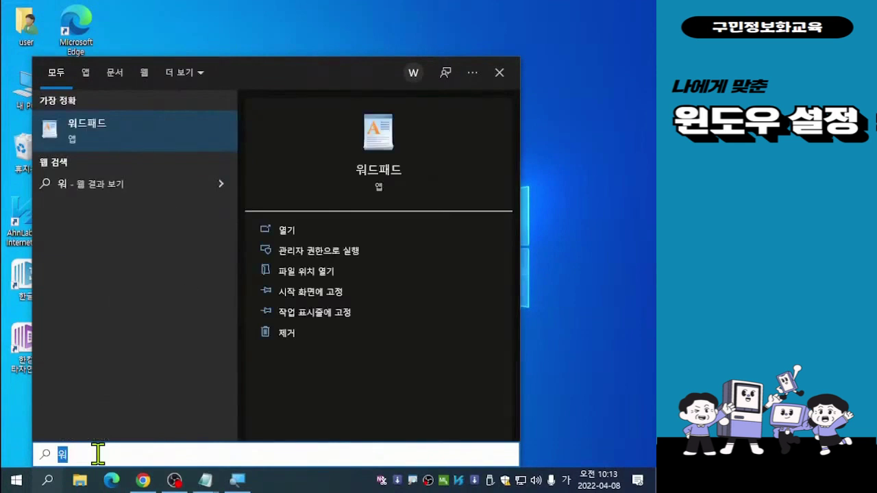
text(드패드)
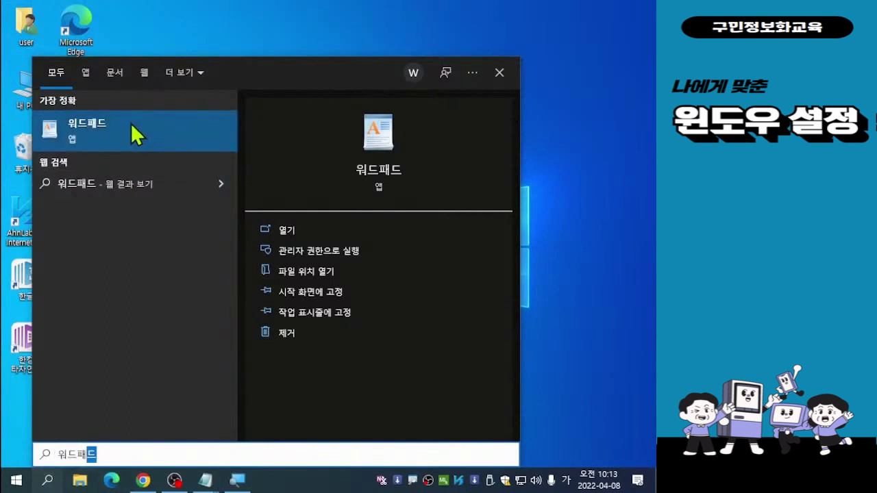
click(101, 142)
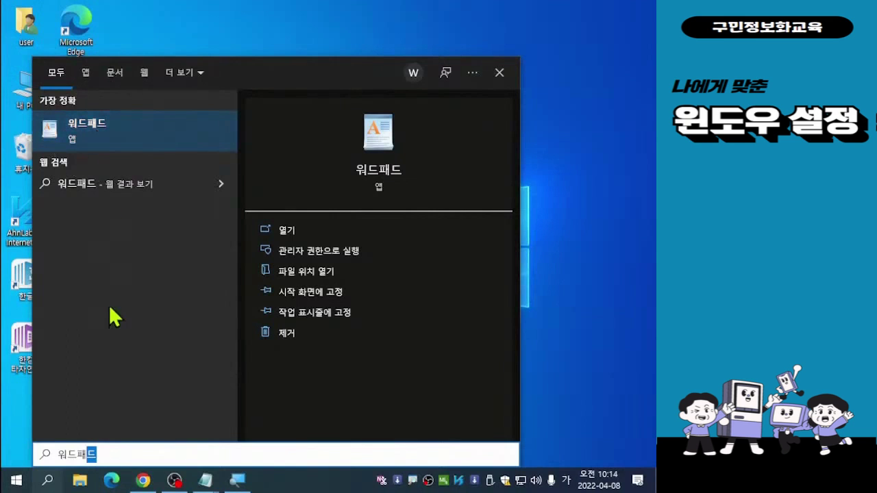
click(48, 483)
click(498, 72)
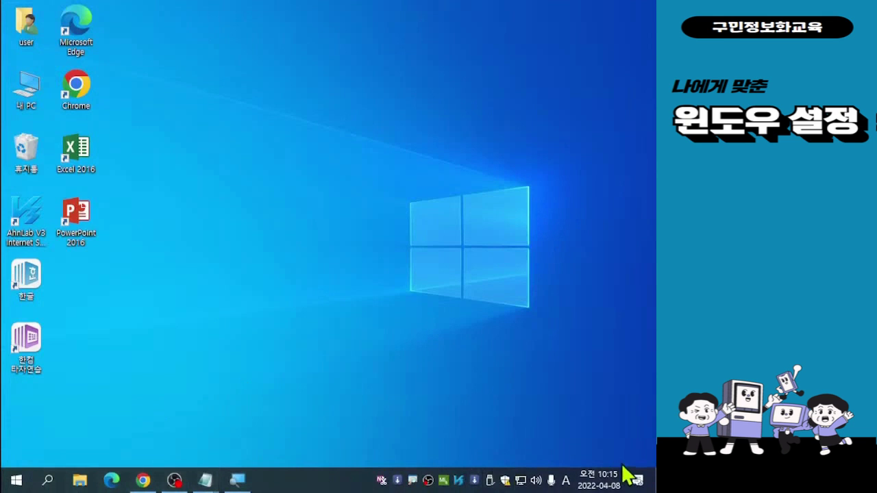
Set the taskbar's search display to 숨김 so the search icon is hidden.
click(301, 485)
click(301, 485)
click(302, 485)
right_click(301, 485)
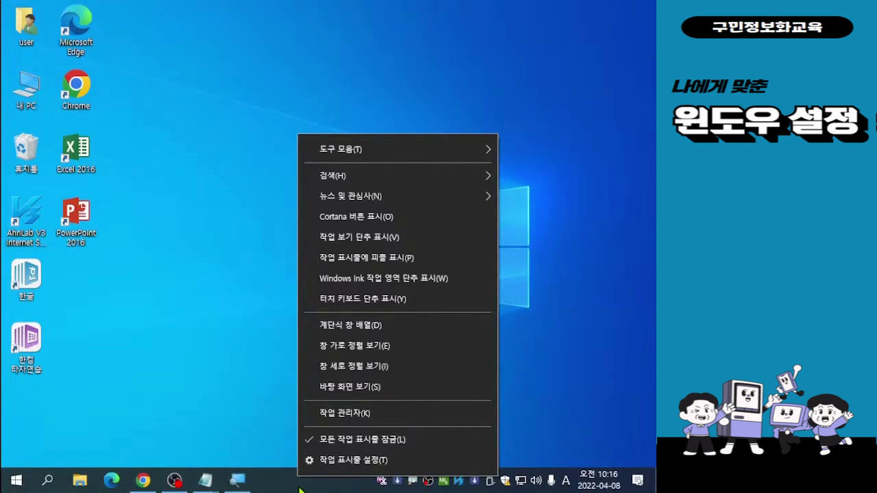
mouse_move(356, 184)
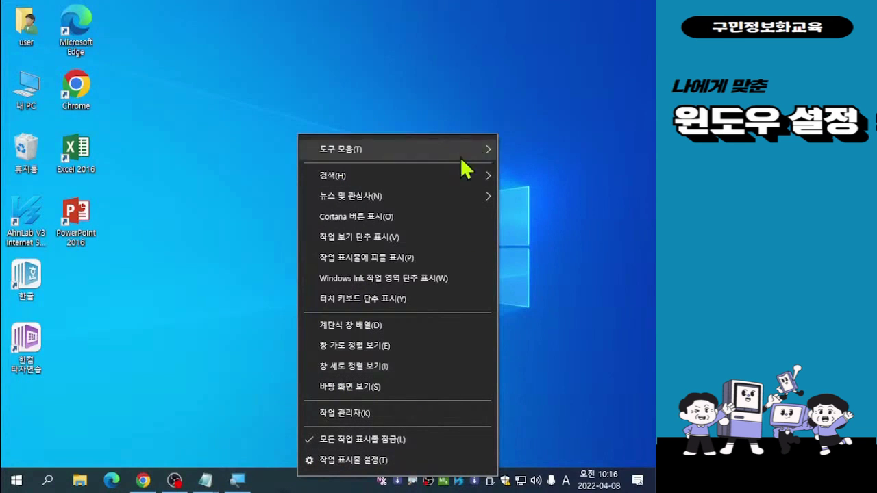
mouse_move(414, 181)
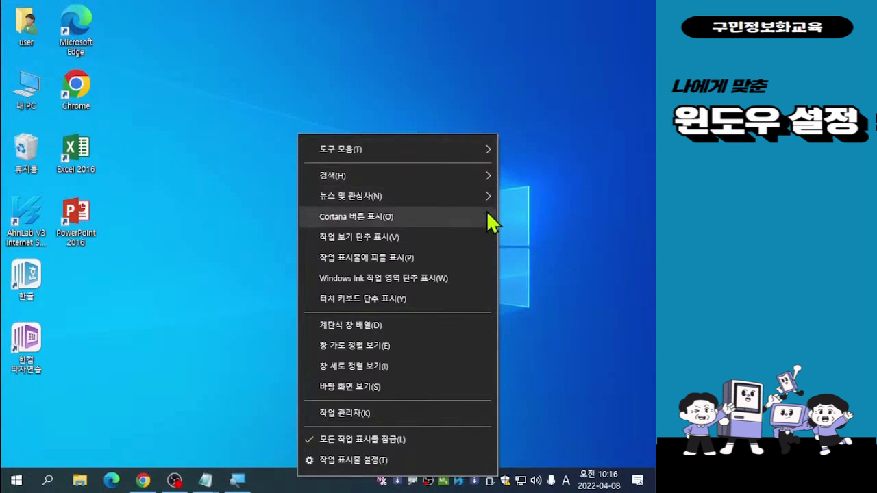
mouse_move(489, 155)
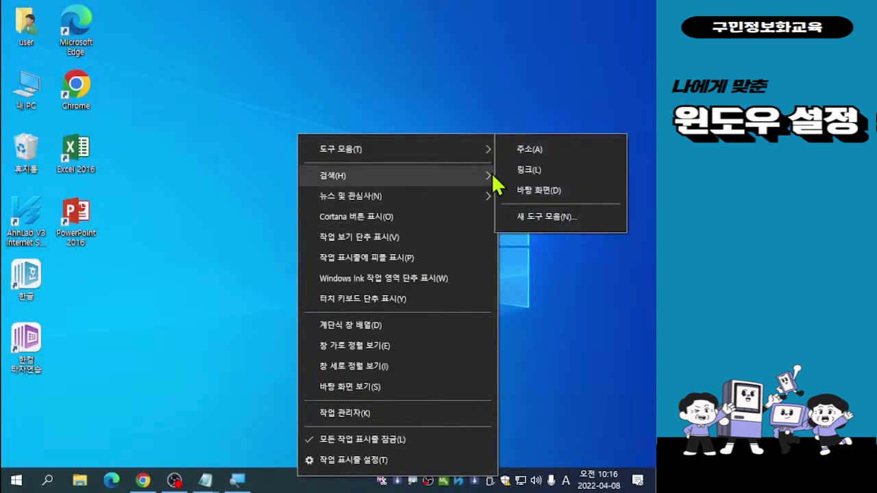
mouse_move(489, 180)
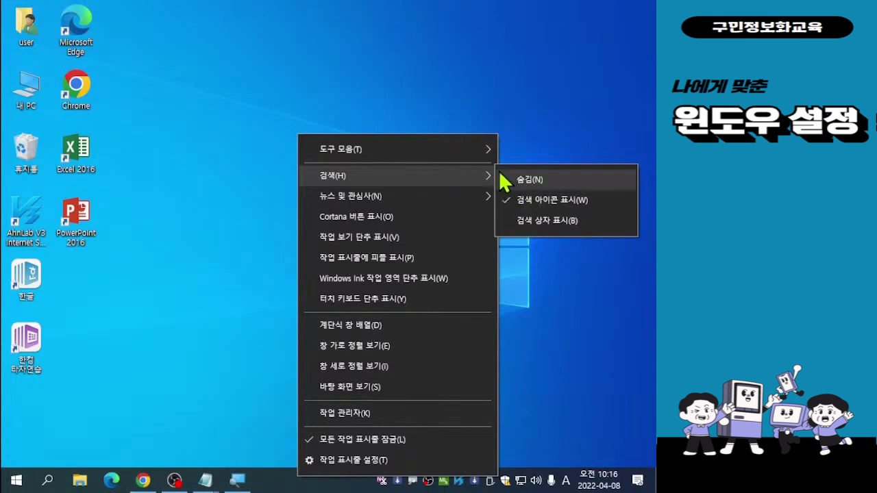
click(510, 179)
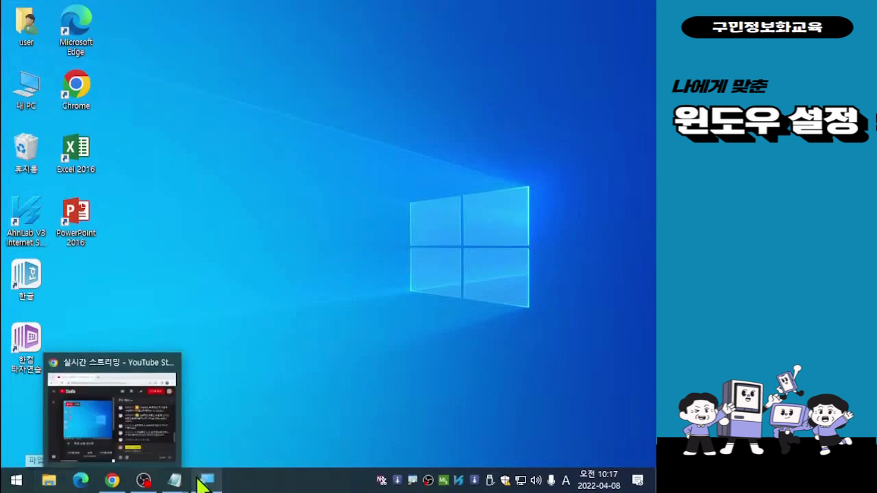
mouse_move(174, 481)
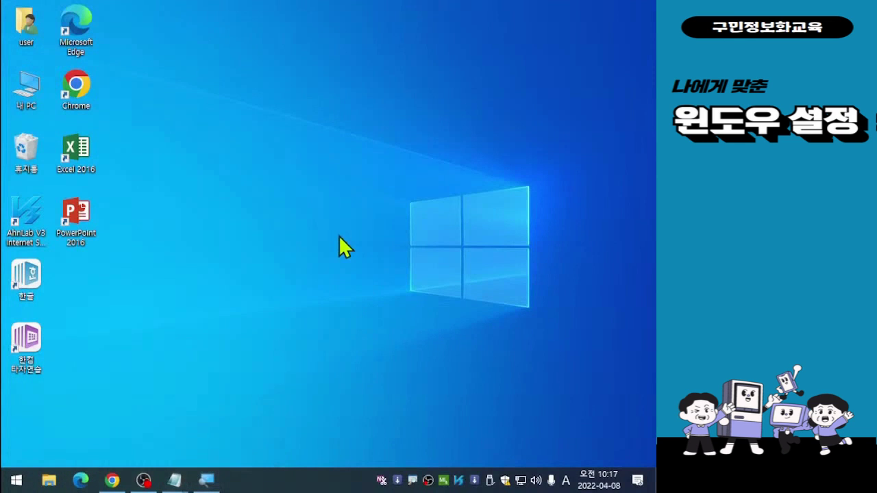
Set the taskbar's search display to 검색 상자 표시 to show the full search box.
right_click(296, 488)
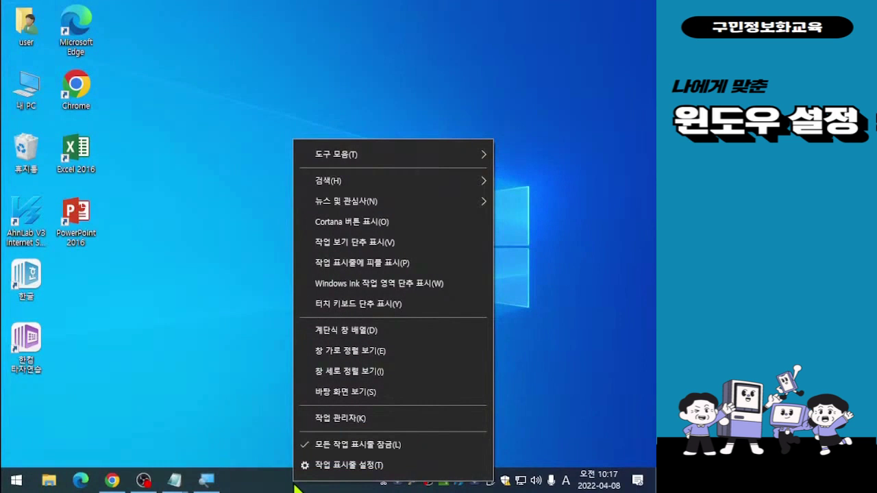
mouse_move(358, 180)
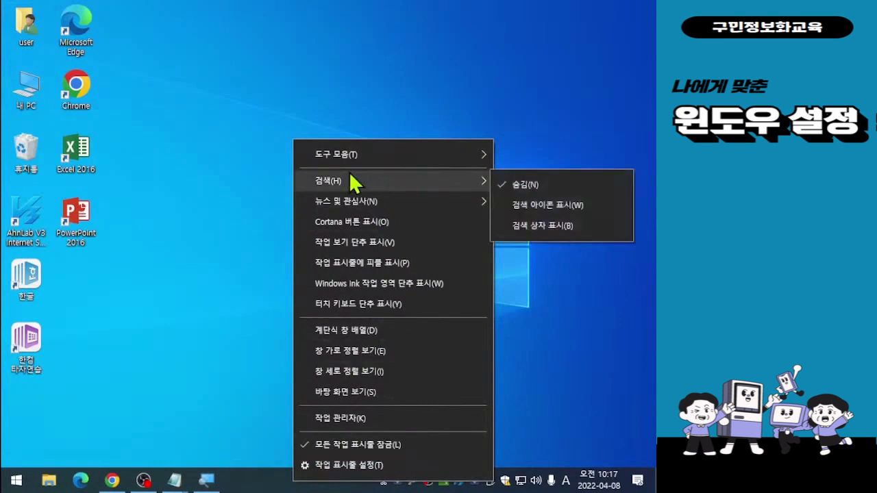
click(502, 226)
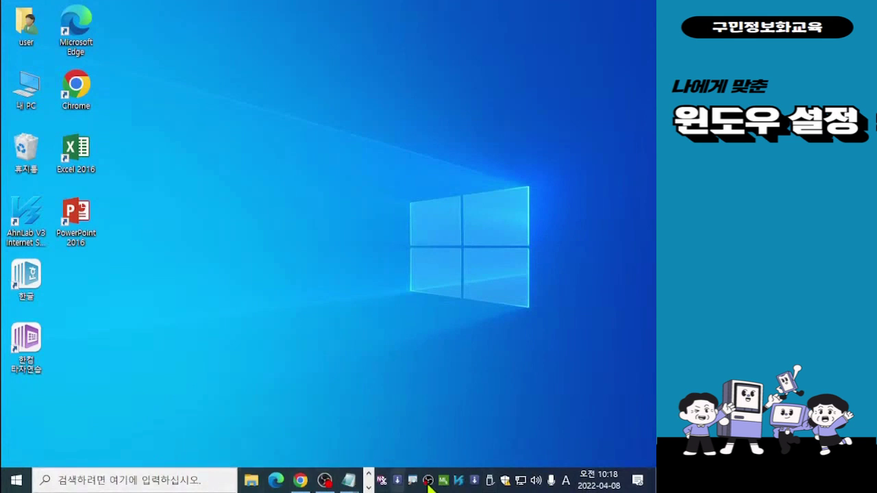
mouse_move(593, 485)
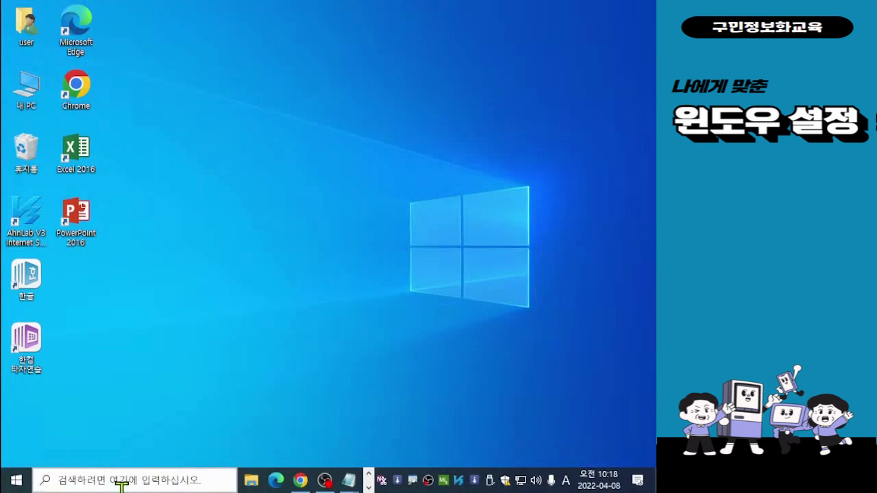
mouse_move(357, 487)
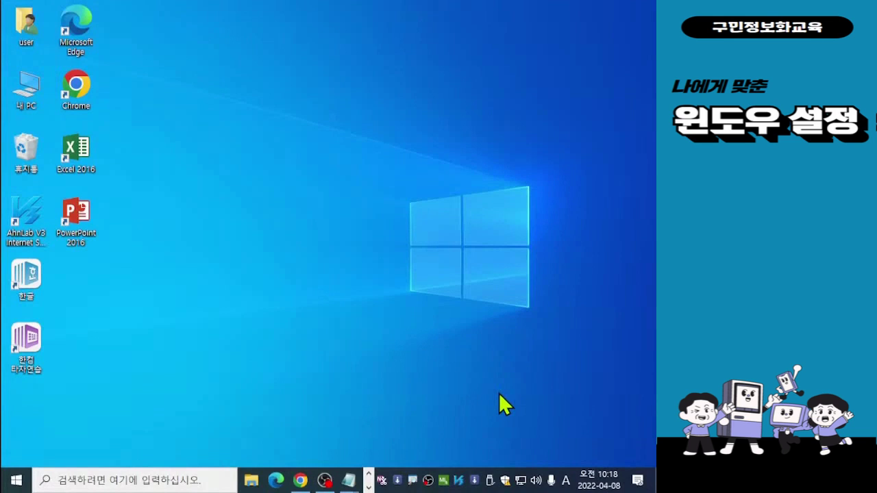
Try to bring up the taskbar's options menu from between the crowded taskbar icons.
right_click(383, 480)
click(366, 300)
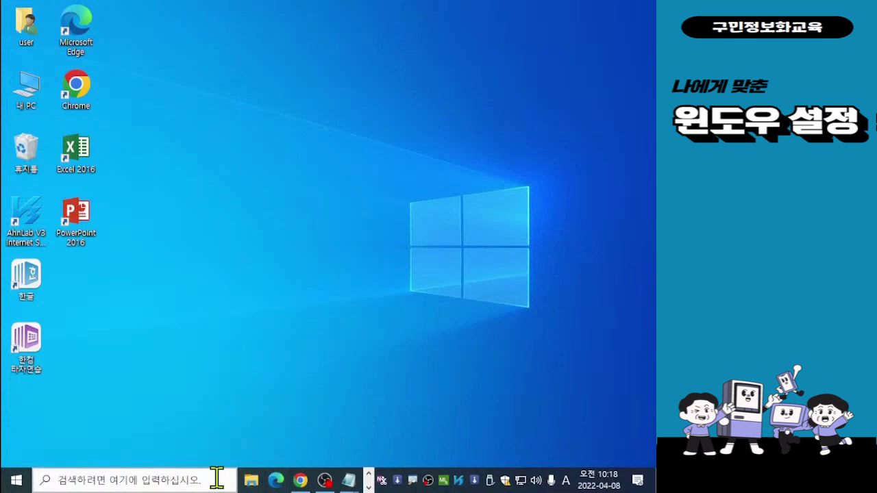
right_click(268, 474)
right_click(262, 485)
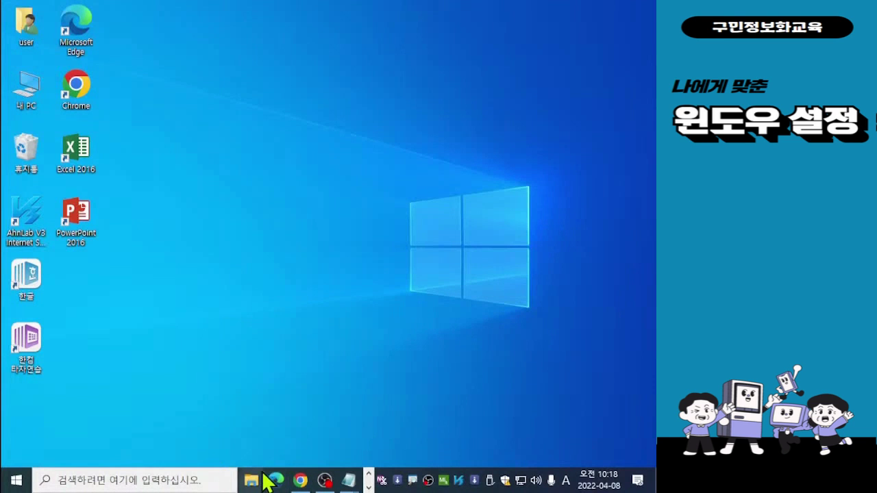
right_click(262, 482)
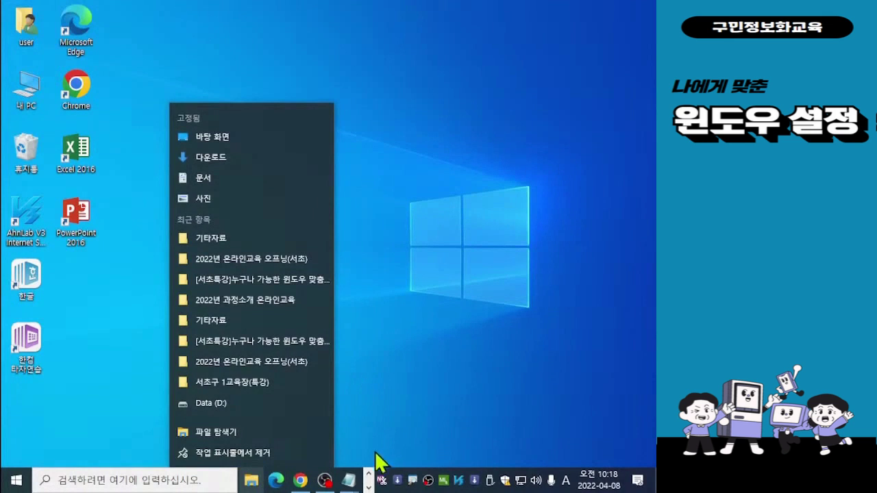
click(370, 479)
right_click(370, 479)
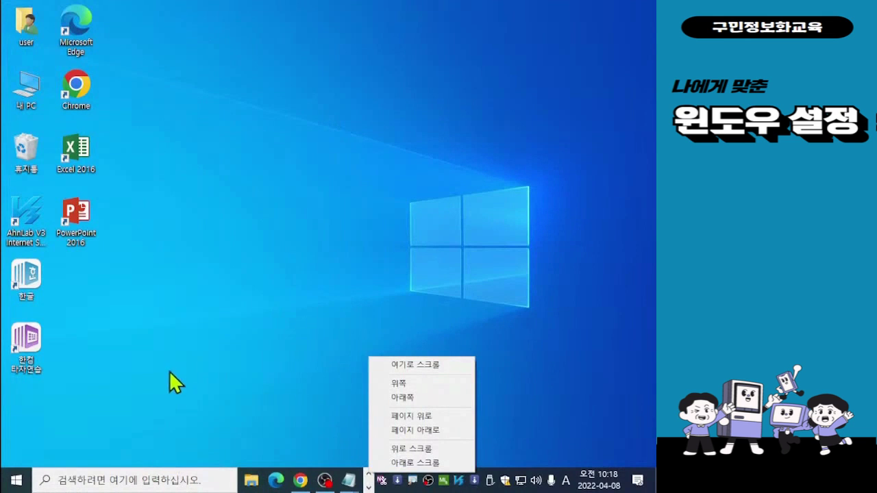
click(167, 399)
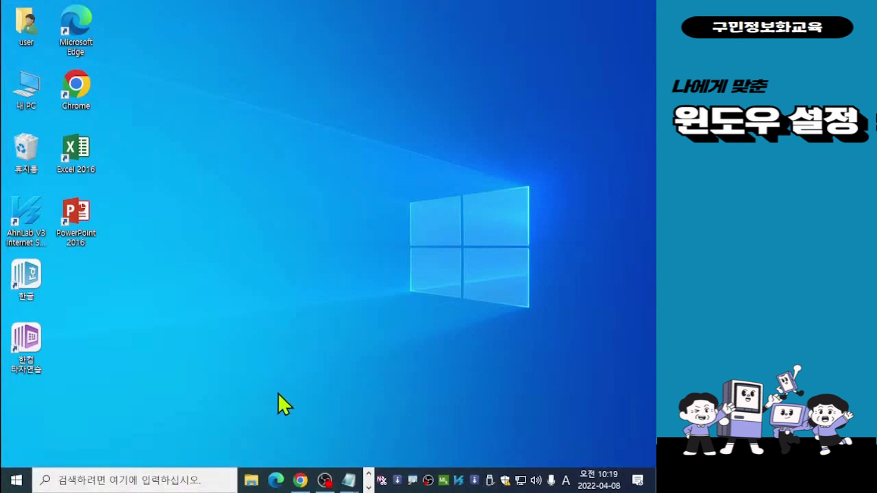
Unpin Microsoft Edge and File Explorer from the taskbar to free up empty space.
right_click(276, 480)
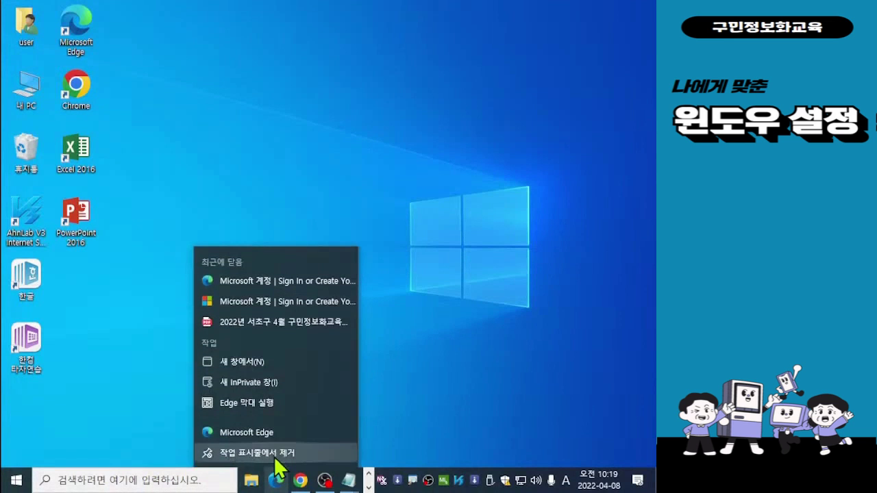
click(275, 457)
mouse_move(278, 478)
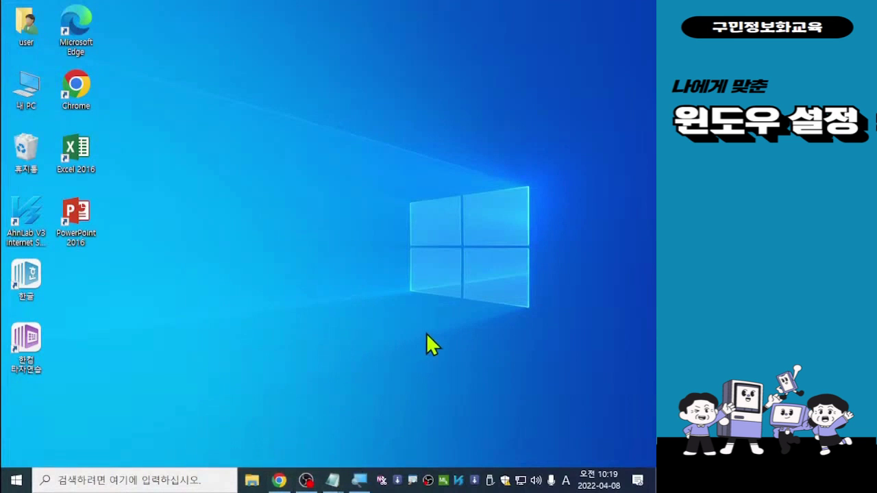
right_click(252, 482)
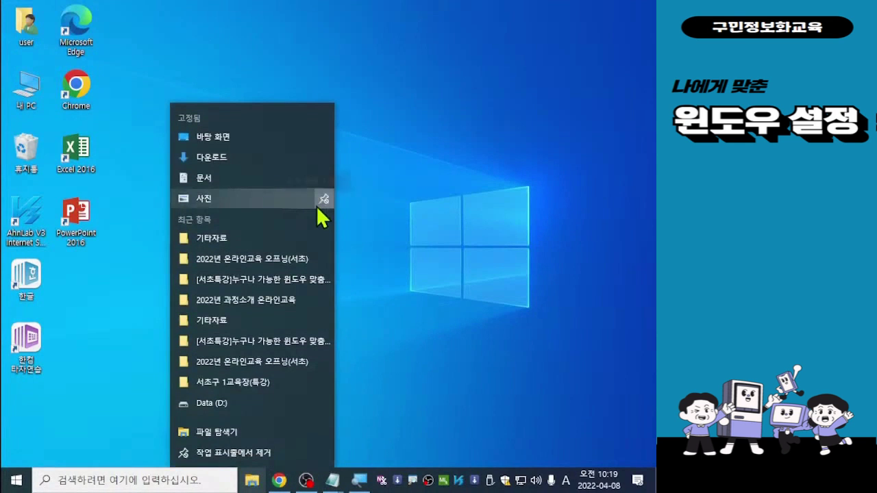
click(257, 453)
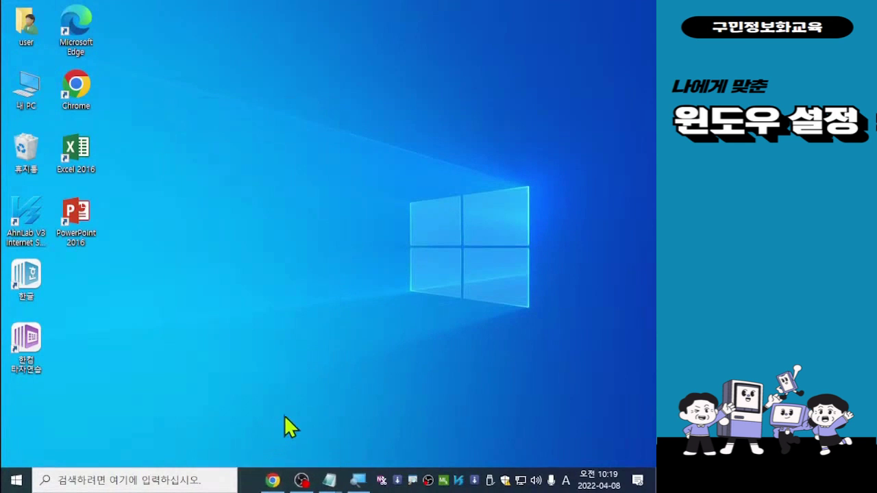
Check the taskbar's 검색 display options and dismiss them without choosing one.
right_click(371, 481)
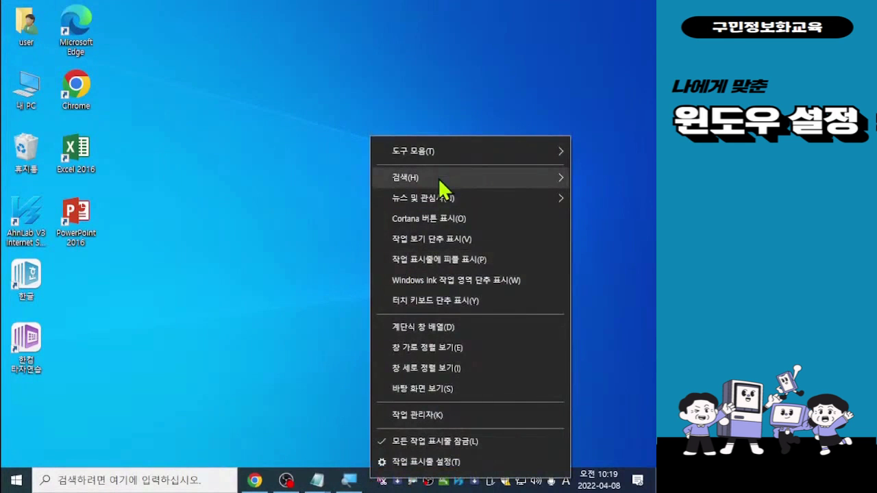
mouse_move(438, 179)
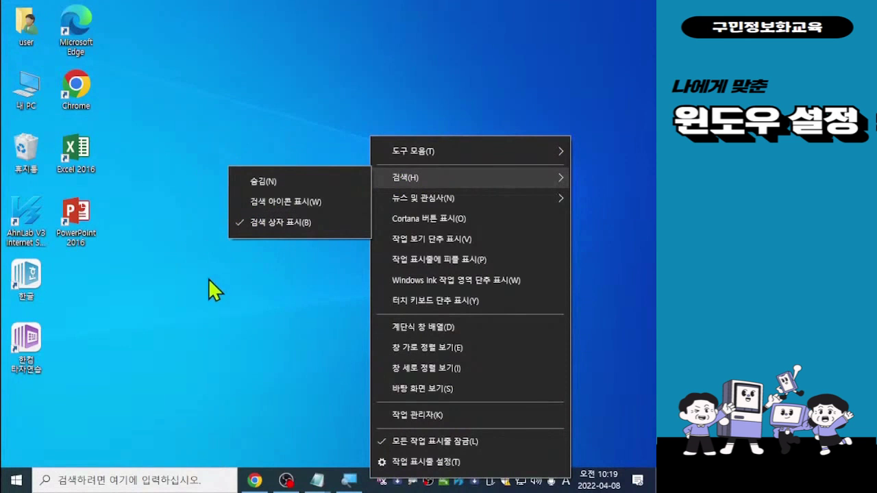
click(205, 296)
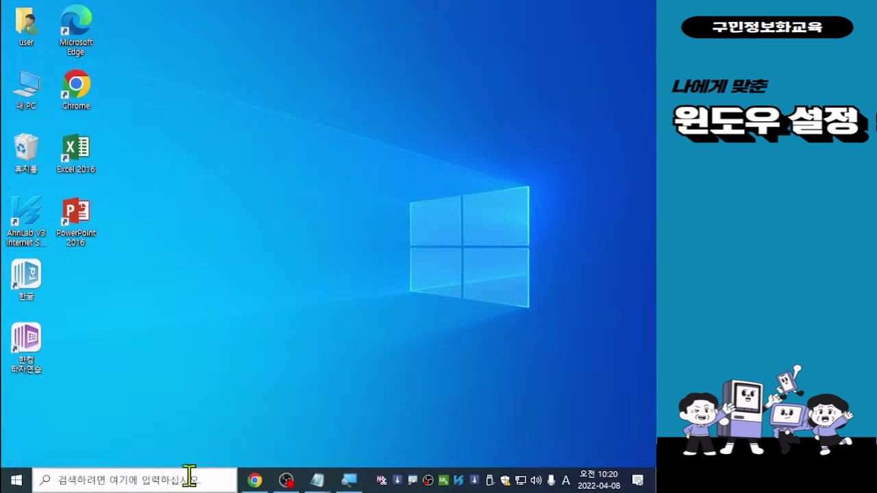
Set the taskbar's 검색 display to 검색 아이콘 표시 so only the search icon is shown.
click(134, 483)
right_click(370, 479)
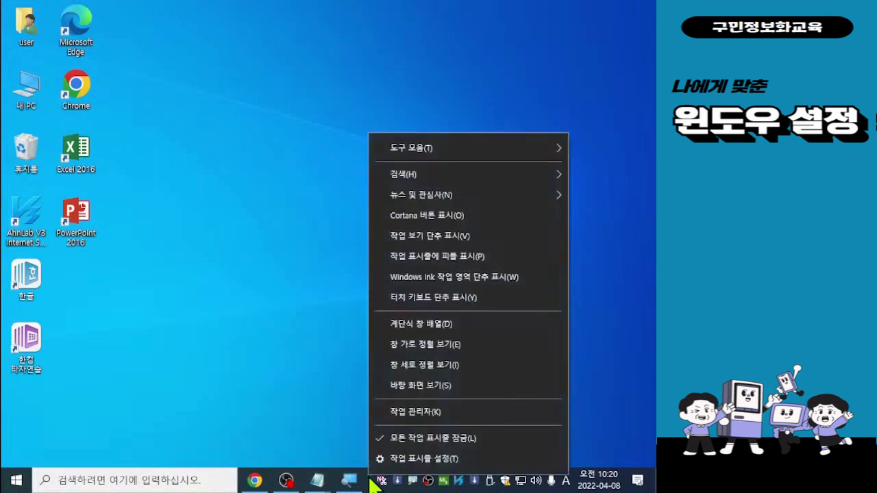
mouse_move(417, 158)
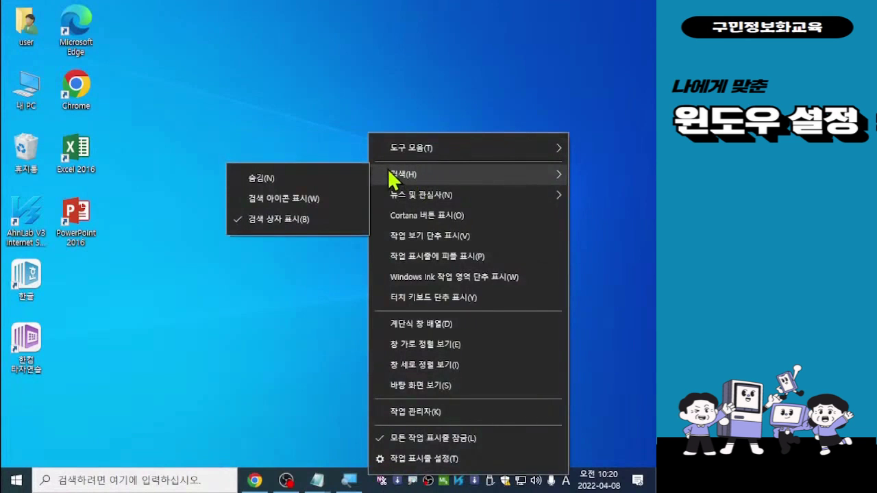
click(296, 198)
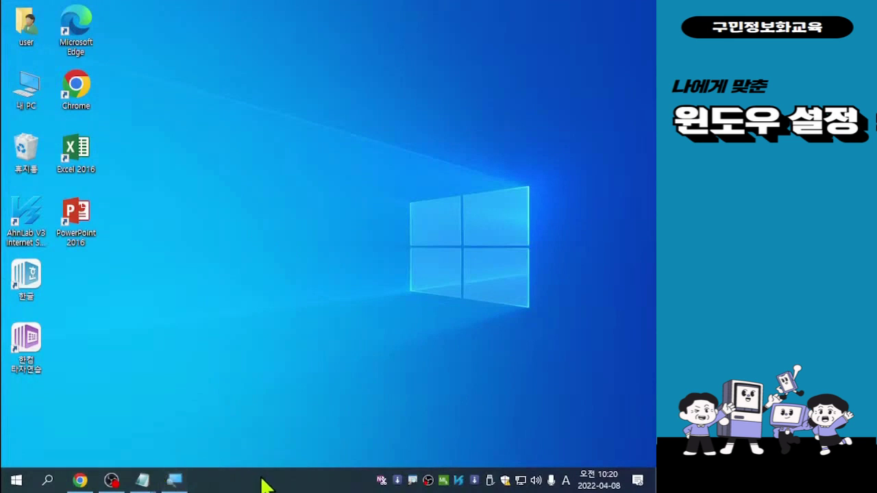
key(ctrl)
key(ctrl)
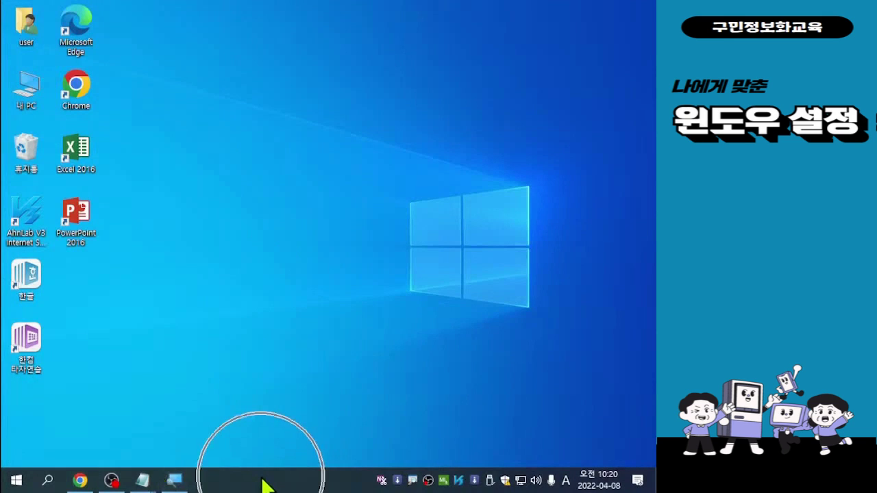
key(ctrl)
key(ctrl)
key(ctrl)
key(ctrl)
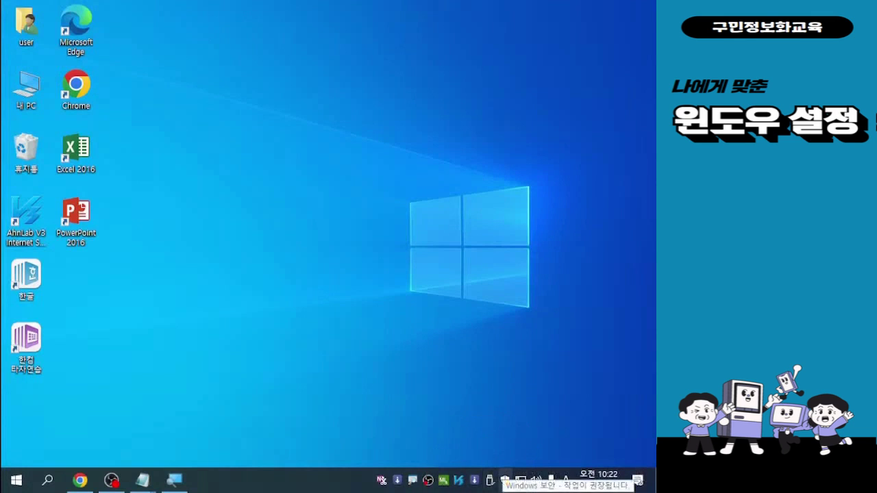
Check the USB device removal options in the notification area and dismiss them without ejecting anything.
click(491, 481)
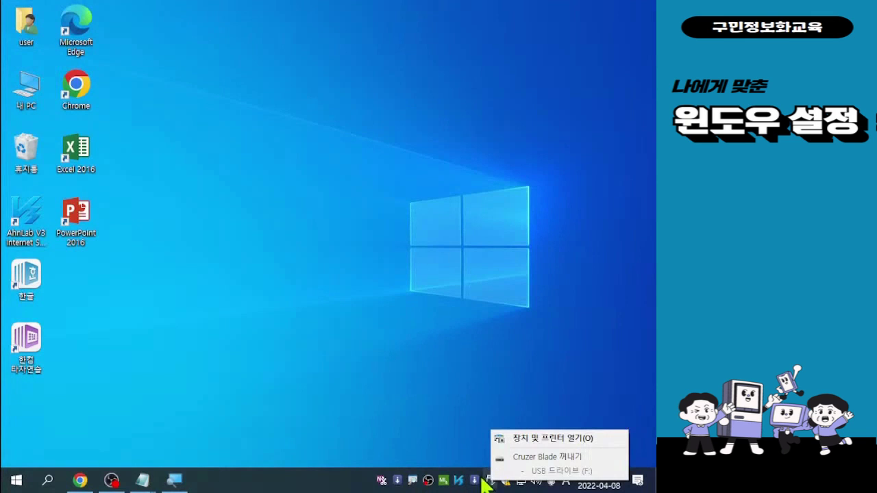
click(466, 427)
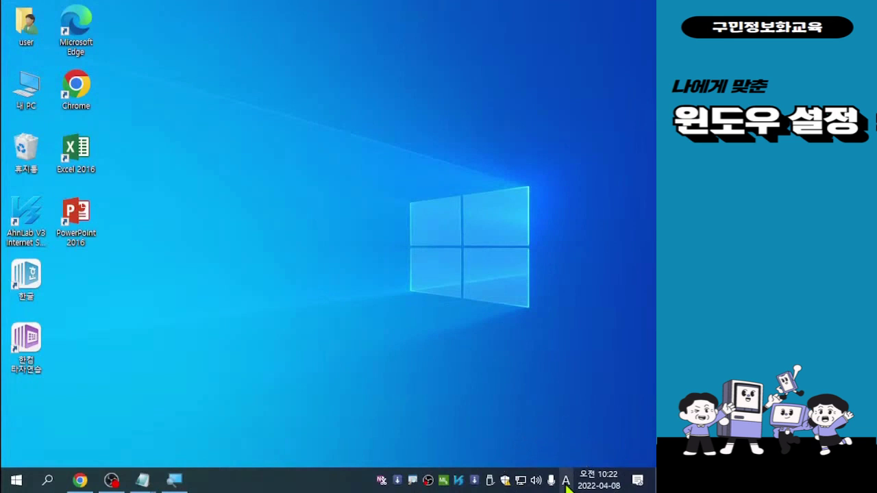
Switch the input mode to Korean from the notification area and back to English.
click(567, 481)
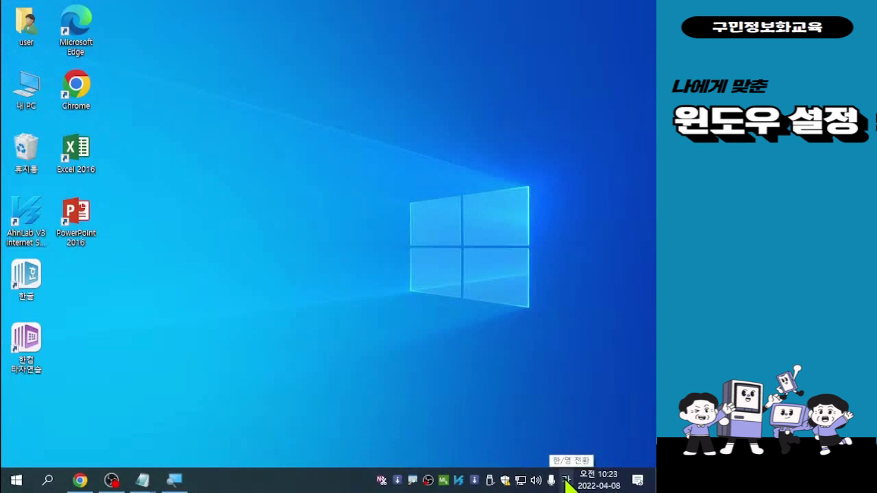
click(566, 481)
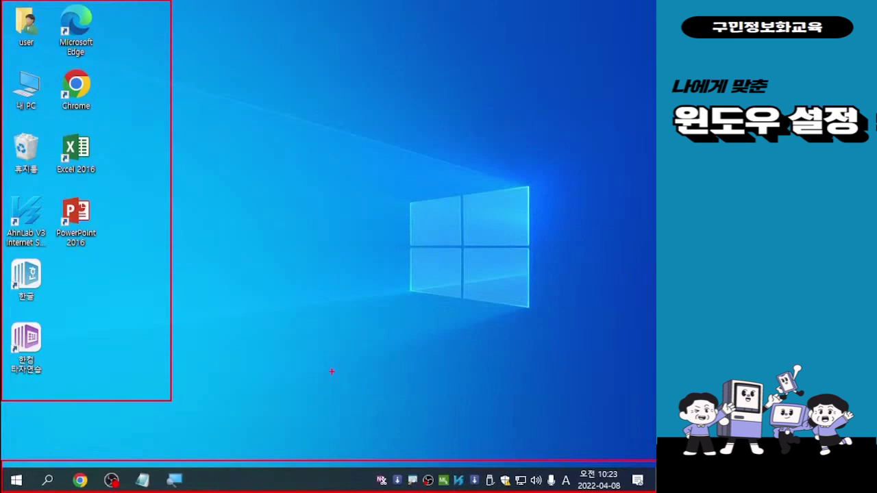
key(Escape)
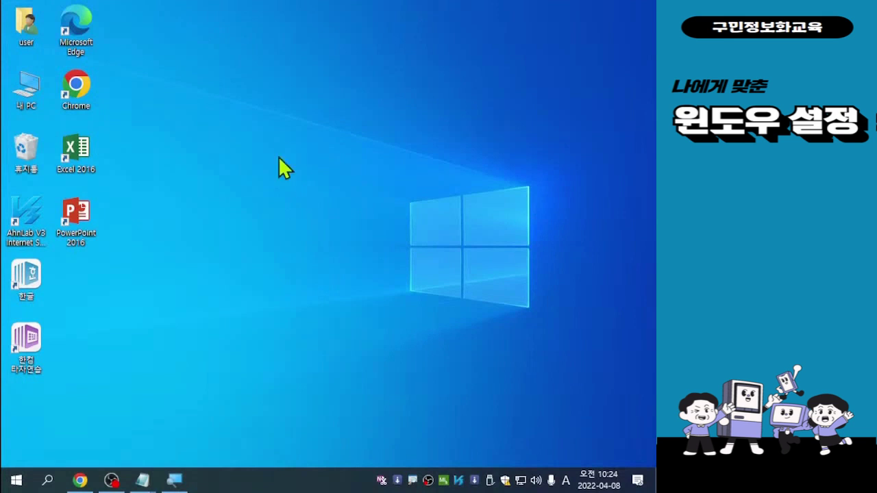
Review the desktop's 보기 options for icon size and arrangement, and dismiss them without choosing one.
right_click(235, 142)
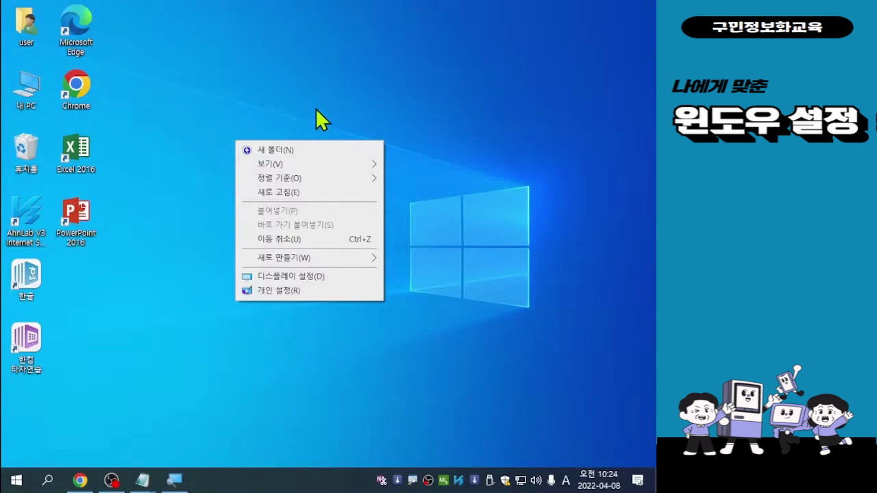
mouse_move(320, 167)
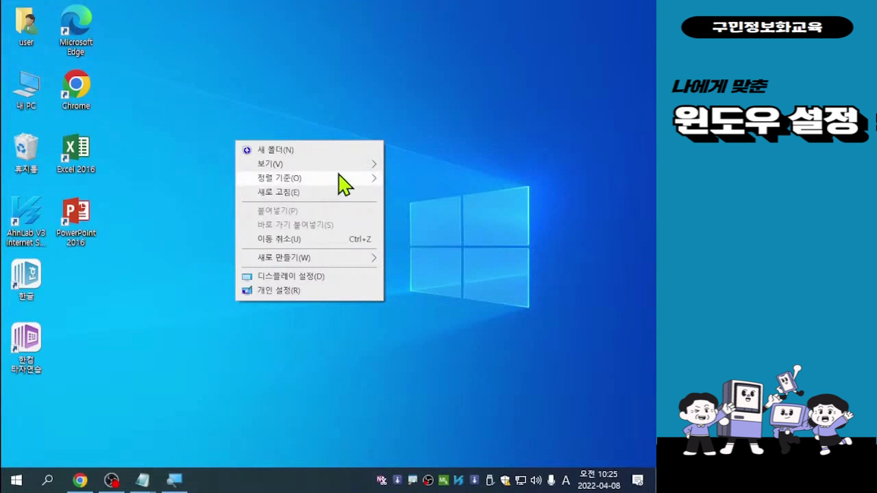
mouse_move(345, 164)
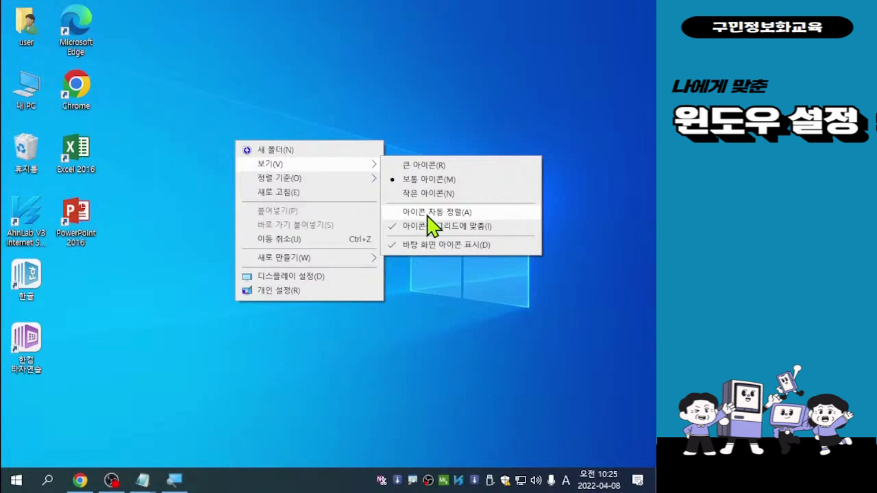
click(192, 248)
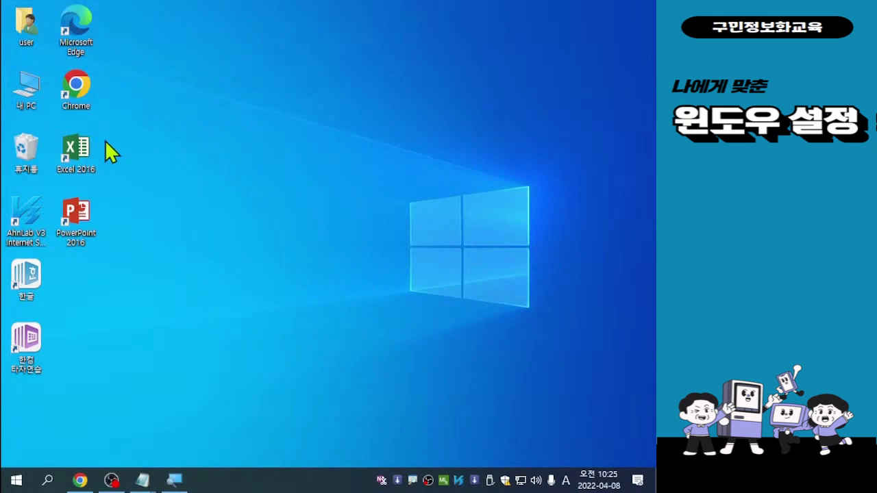
Move the Chrome shortcut out into the empty desktop area and return it to its place below Microsoft Edge.
drag(84, 91, 275, 71)
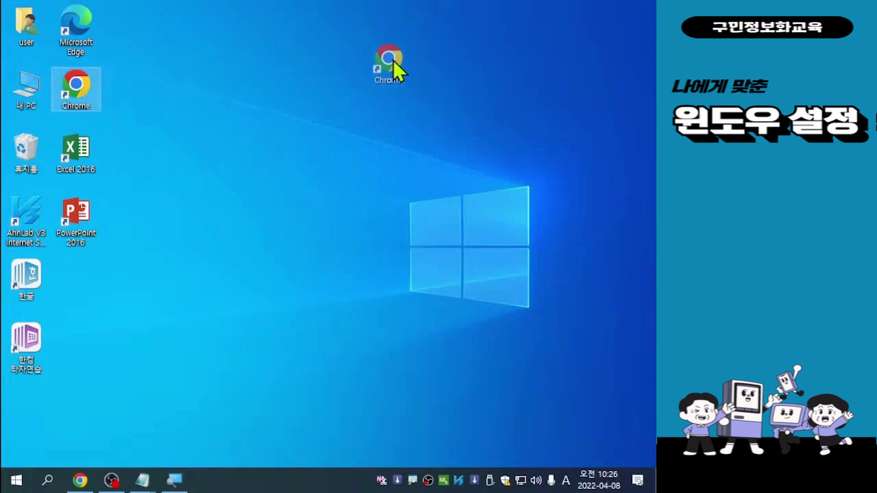
drag(393, 59, 392, 61)
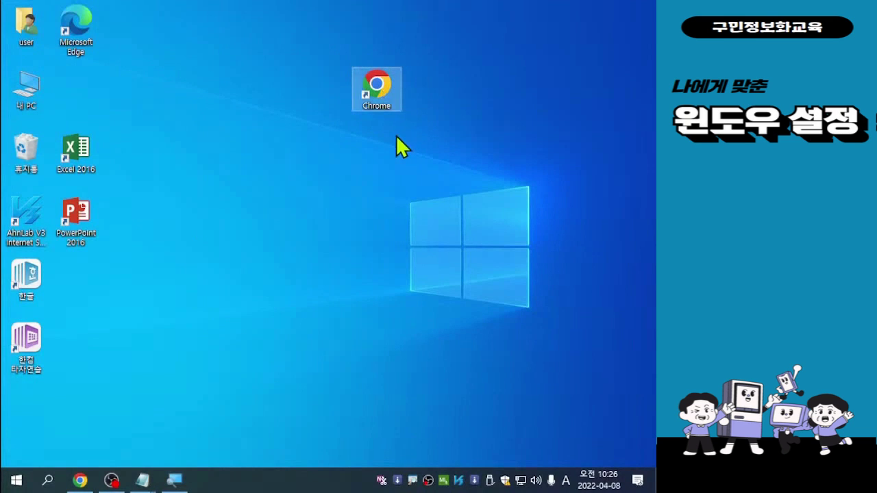
drag(379, 78, 176, 87)
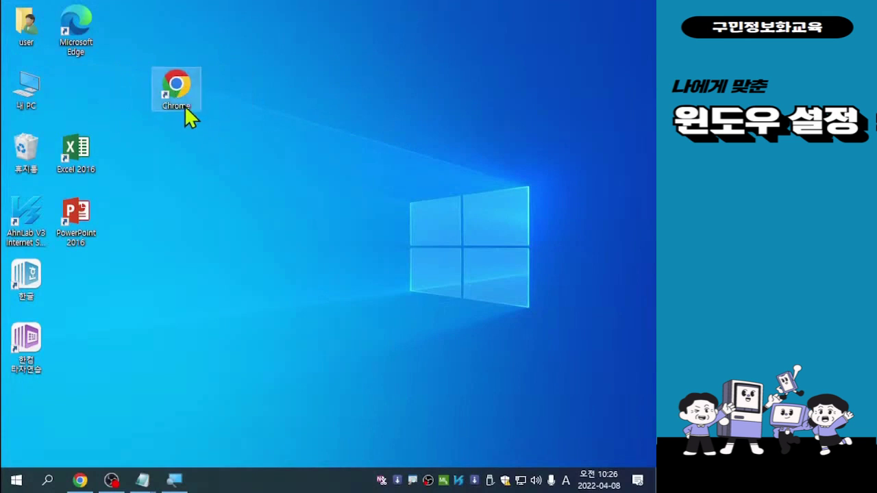
drag(183, 102, 77, 98)
click(192, 152)
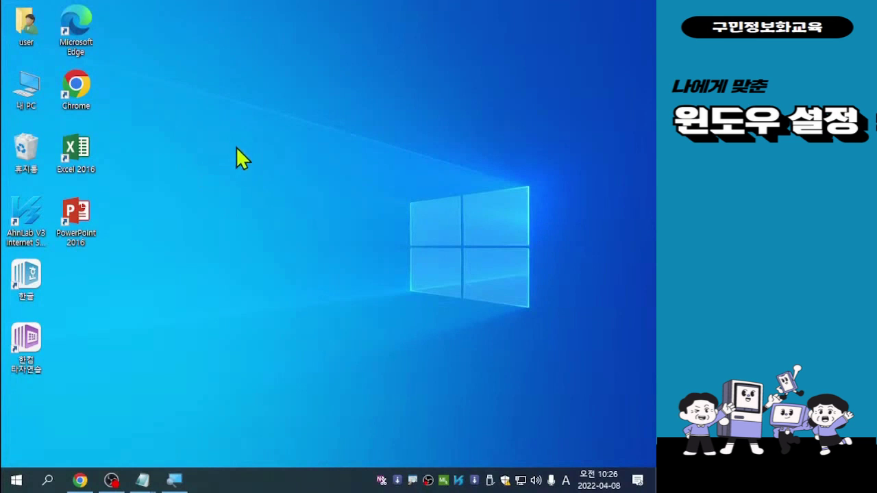
mouse_move(81, 77)
mouse_down()
mouse_move(286, 82)
mouse_move(97, 77)
mouse_move(81, 89)
mouse_up()
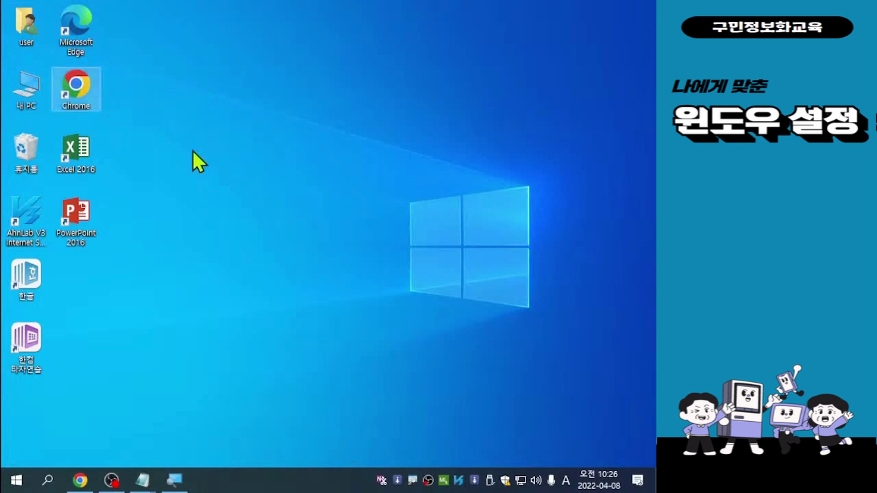
click(259, 158)
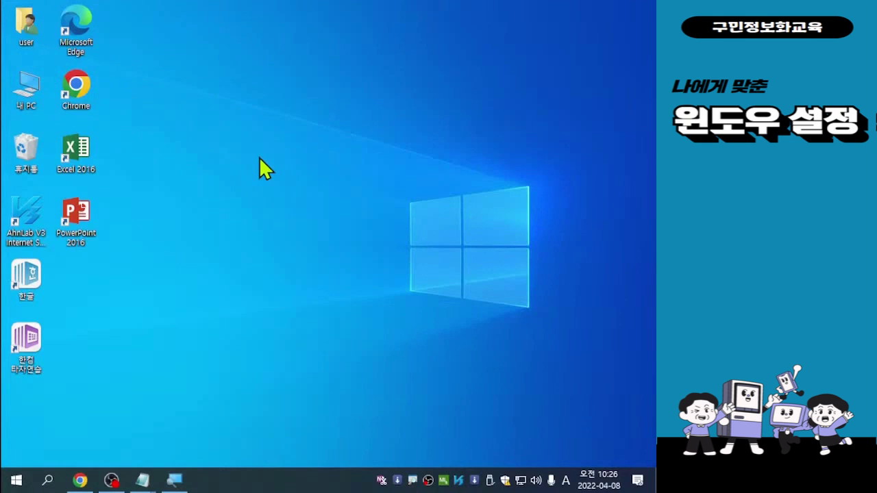
Hide all desktop icons by turning off 바탕 화면 아이콘 표시 in the desktop's 보기 options.
right_click(300, 149)
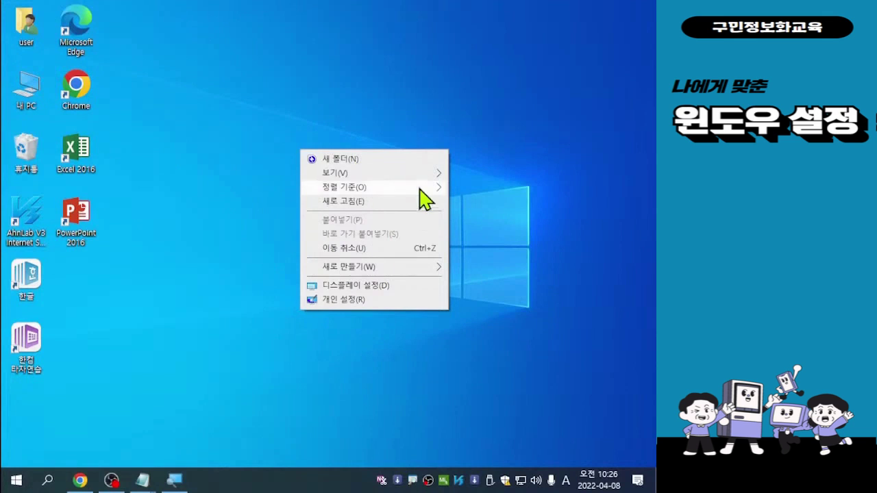
mouse_move(421, 175)
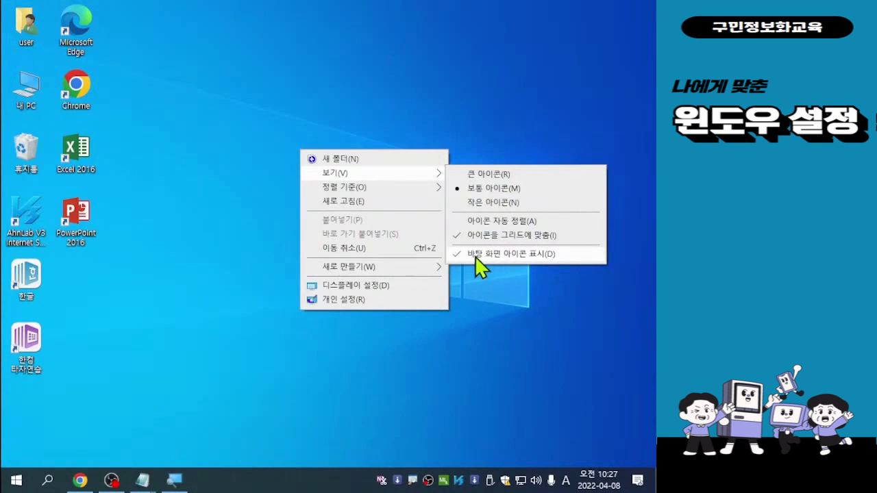
key(ctrl)
click(456, 258)
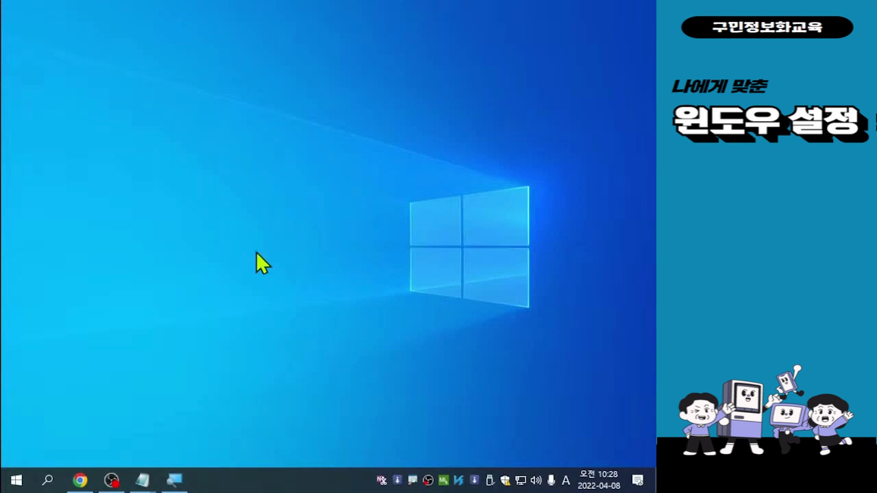
Bring back the desktop icons by turning 바탕 화면 아이콘 표시 on in the desktop's 보기 options.
right_click(327, 203)
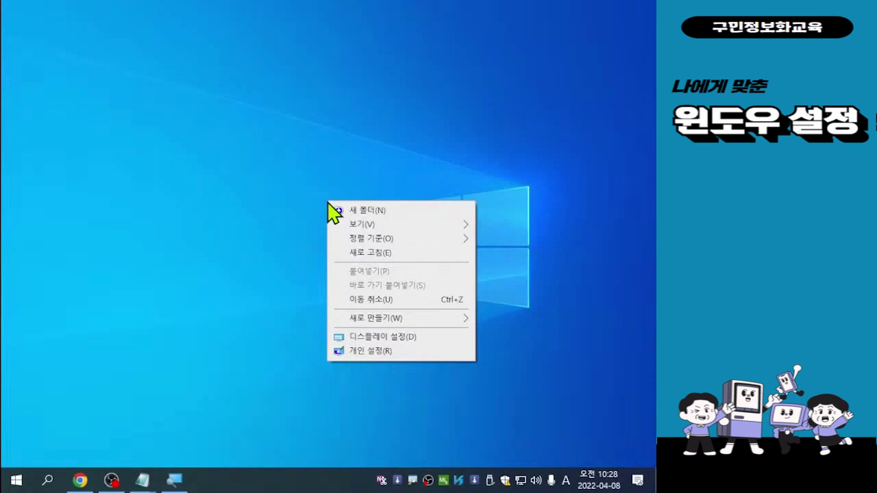
mouse_move(386, 240)
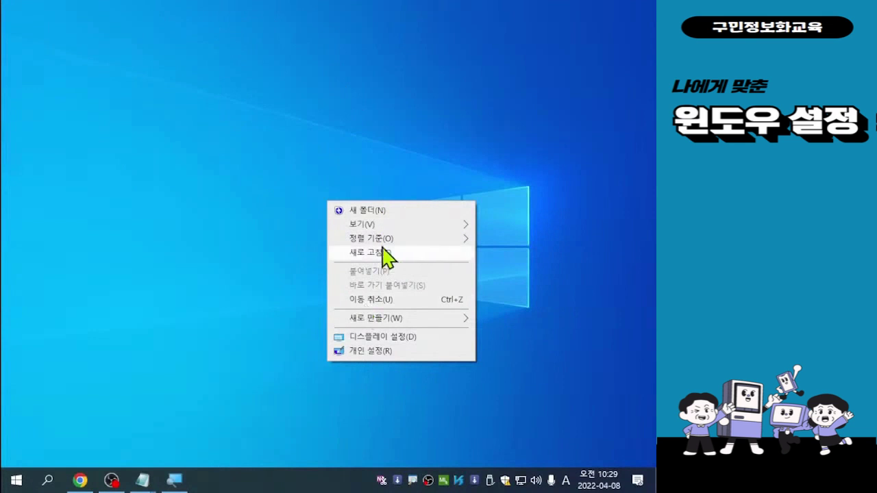
mouse_move(371, 226)
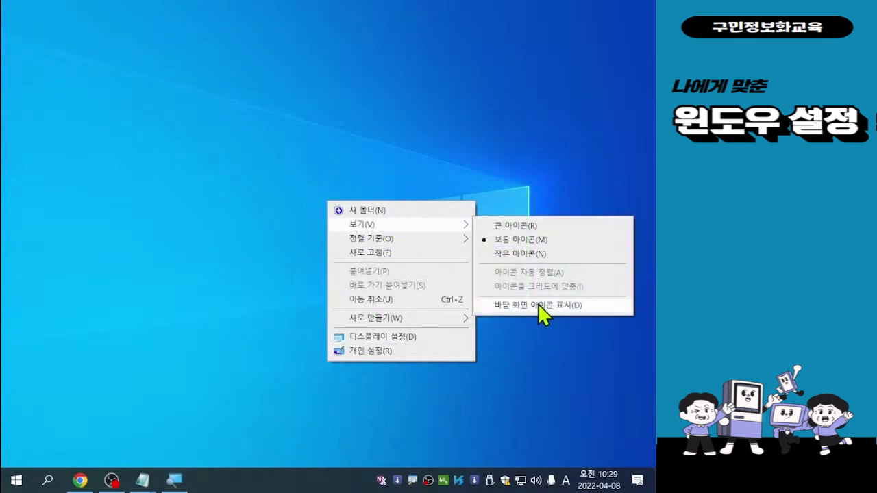
click(493, 306)
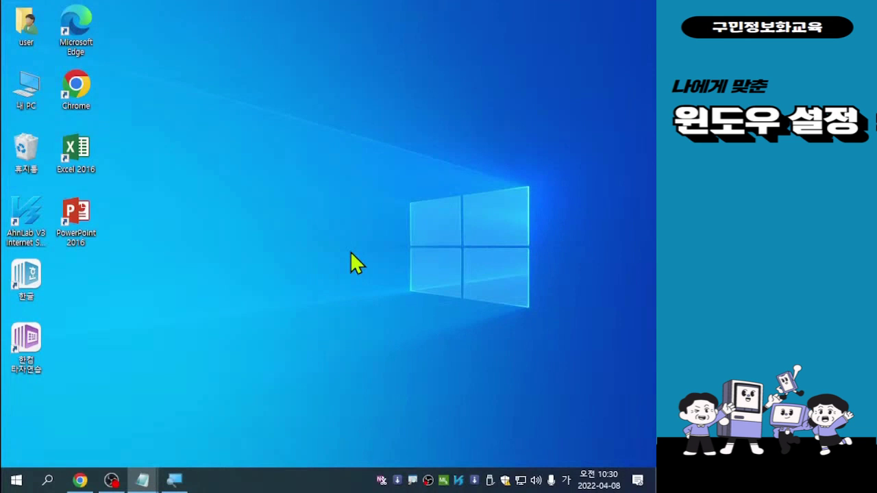
Examine the Start menu's app list, pinned tiles and system shortcuts.
click(17, 484)
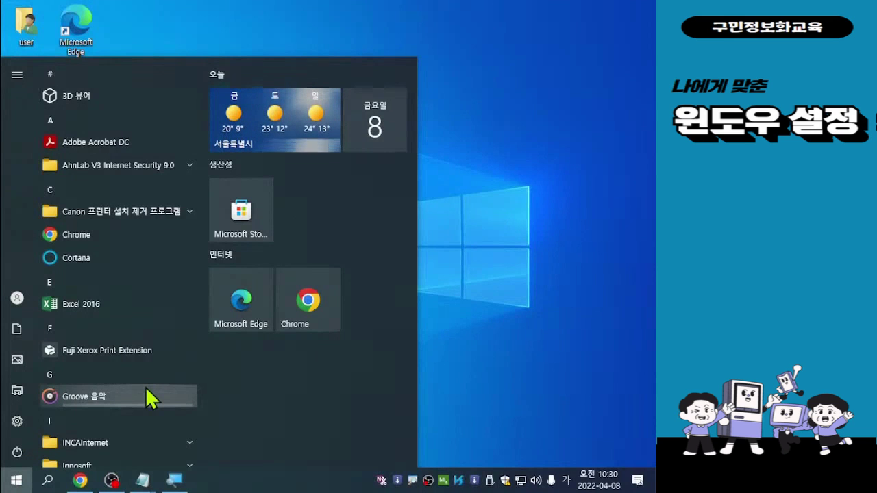
mouse_move(30, 307)
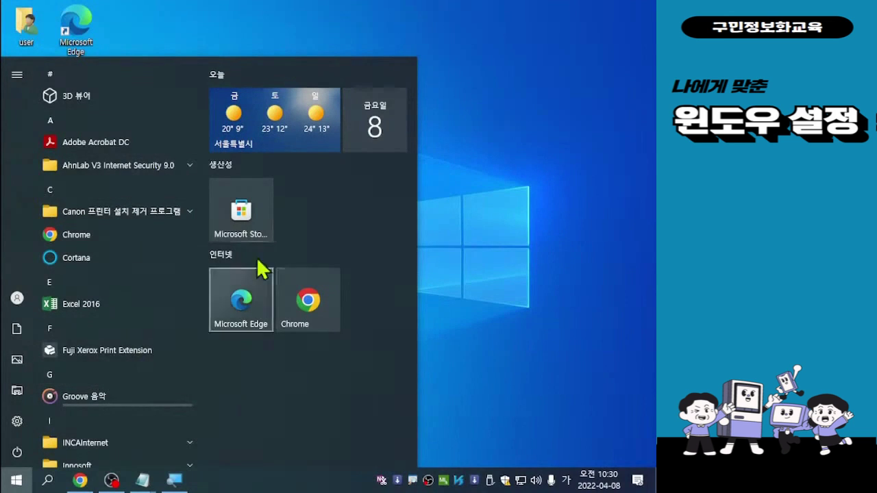
click(345, 215)
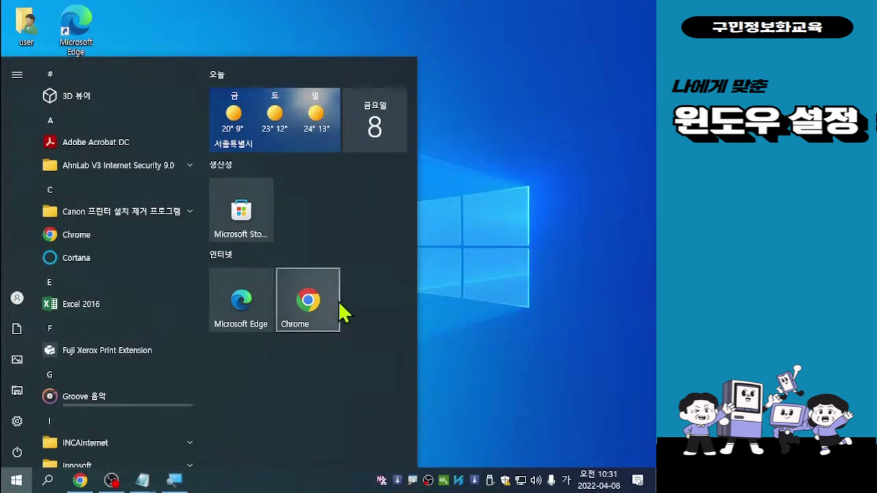
click(15, 479)
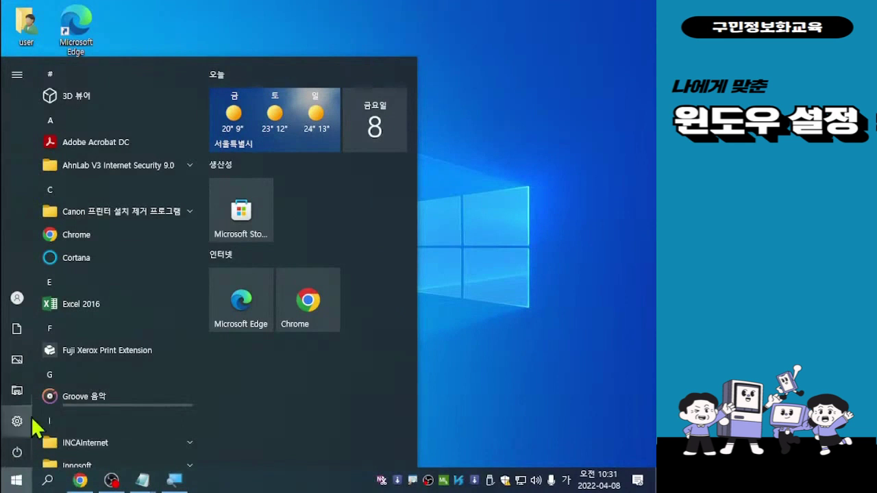
mouse_move(31, 195)
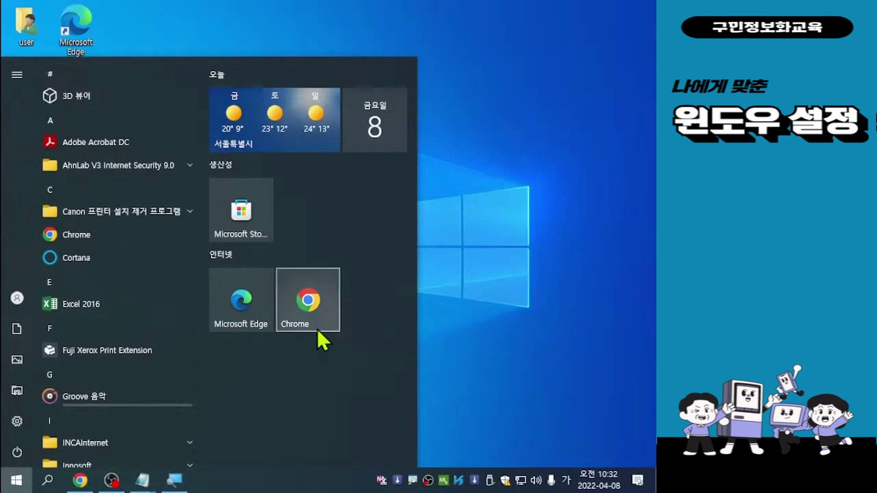
Open Windows 설정 from the Start menu and go to the 개인 설정 category.
mouse_move(13, 427)
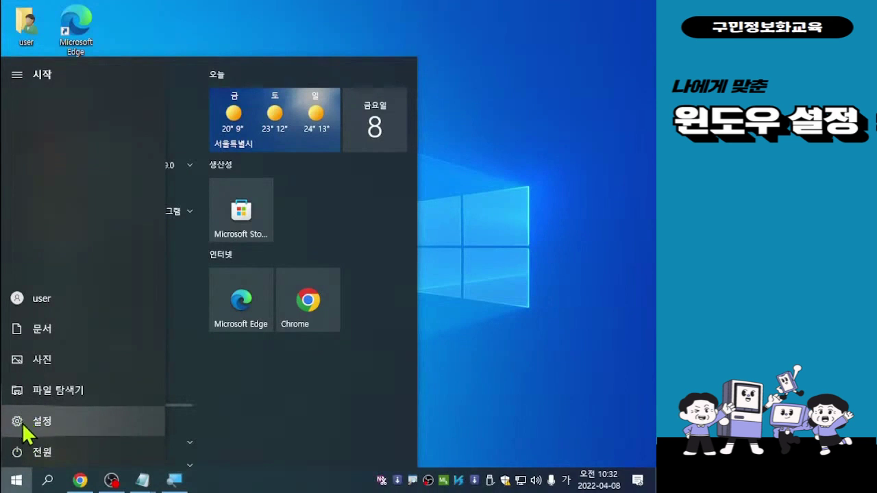
click(17, 425)
click(18, 424)
click(20, 423)
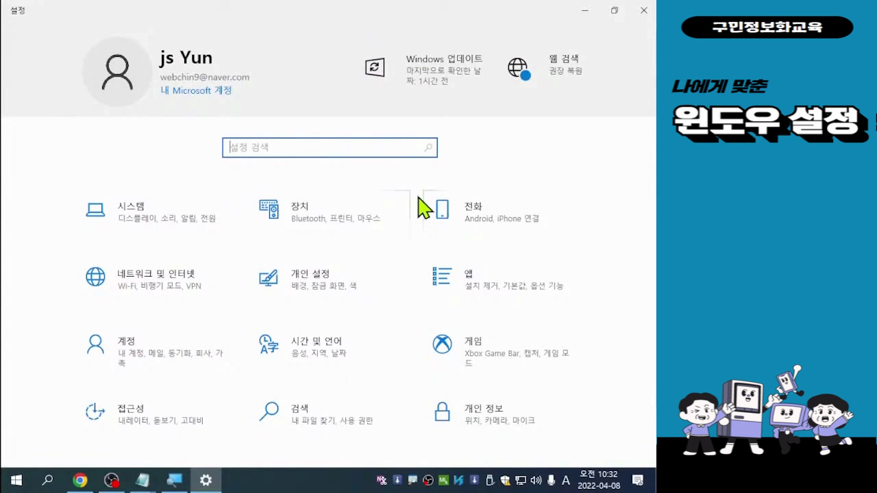
click(313, 287)
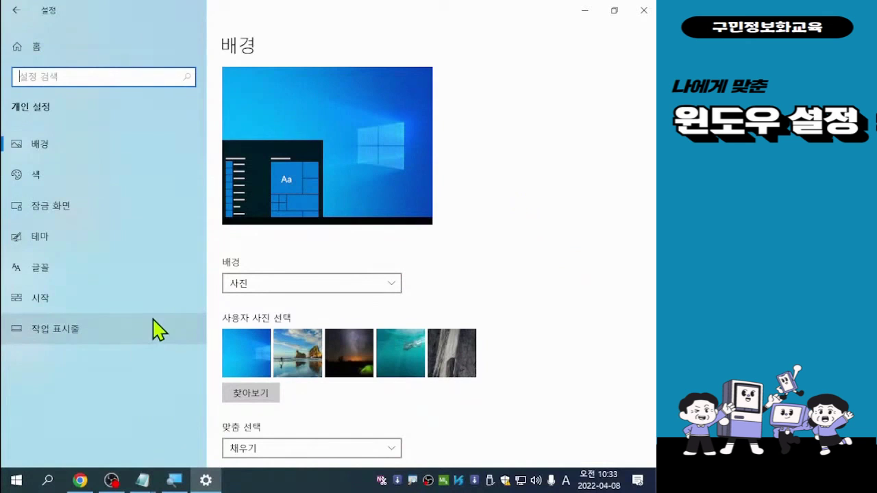
Close the 설정 window showing the 배경 page of 개인 설정.
click(44, 157)
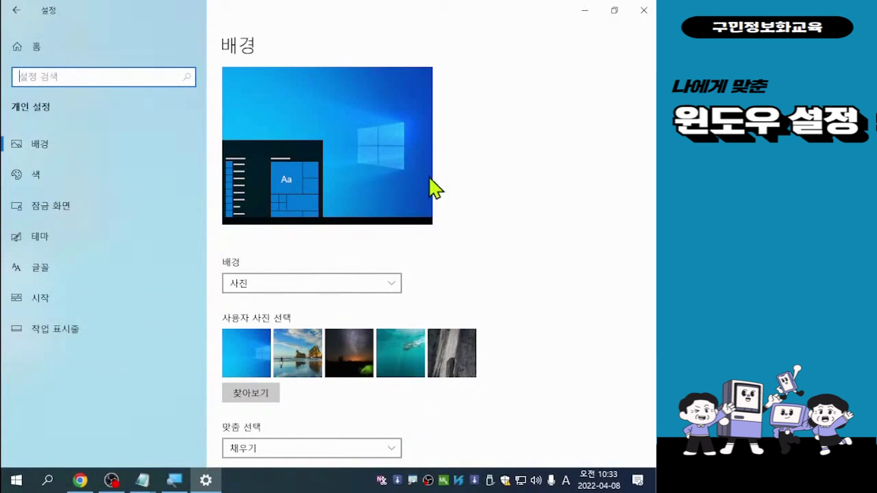
click(644, 11)
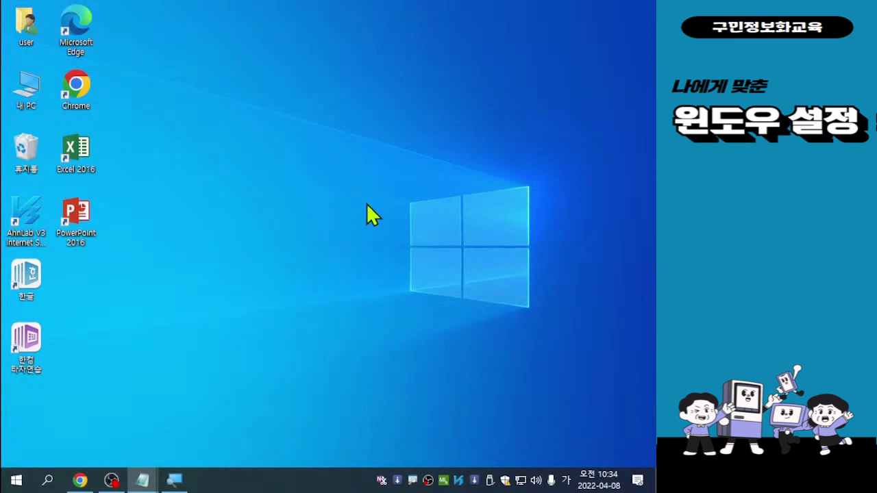
Open the Windows 설정 home page from the Start menu, look over its categories, and close it.
click(16, 482)
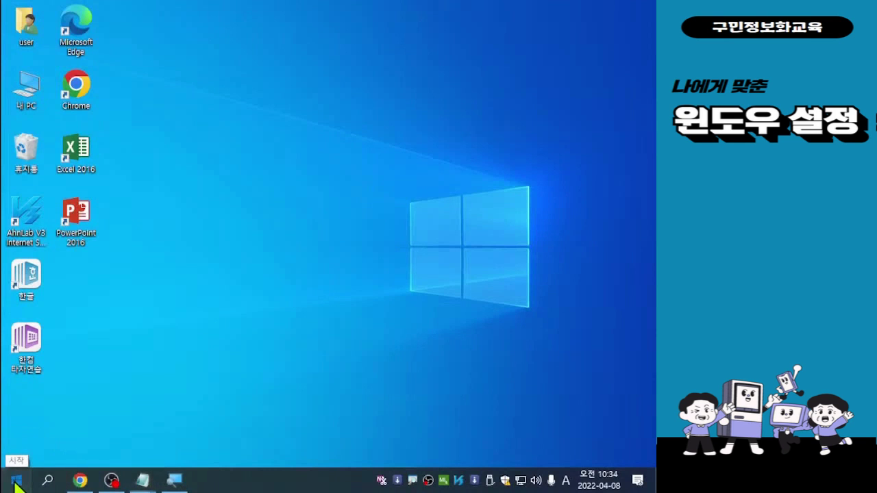
mouse_move(14, 432)
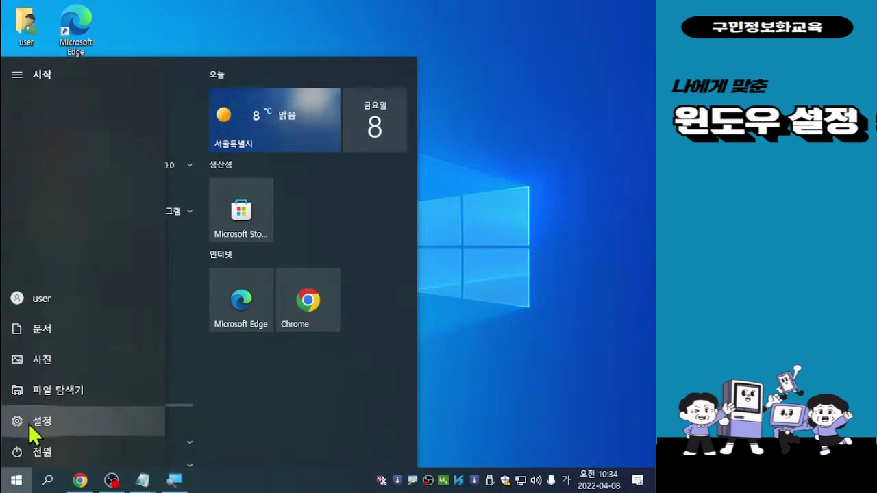
click(28, 423)
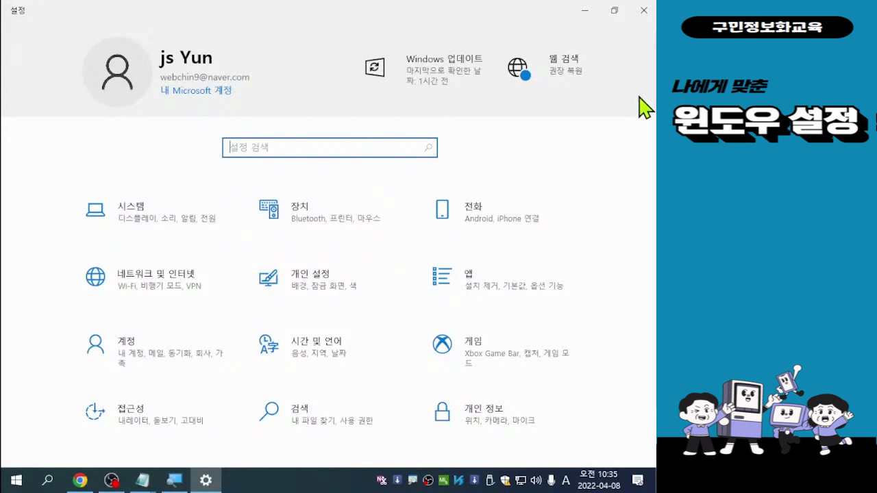
click(645, 14)
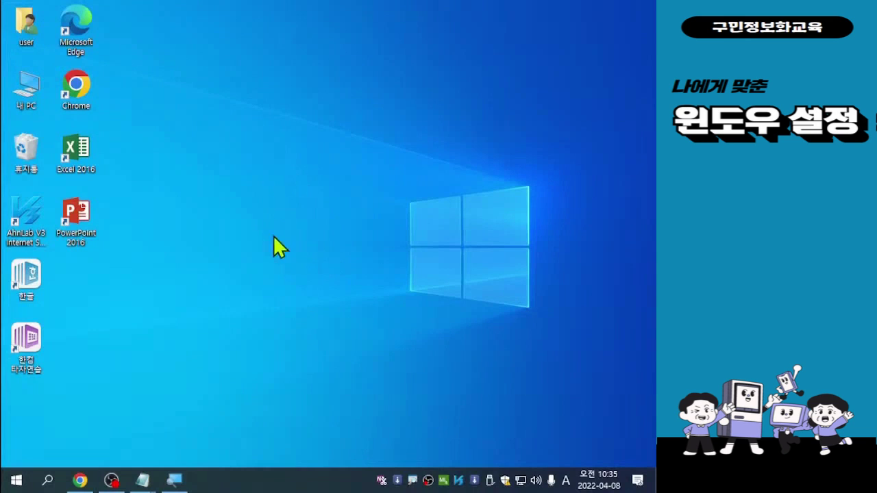
Open 개인 설정 from the desktop and check the available 배경 types, keeping 사진.
right_click(266, 199)
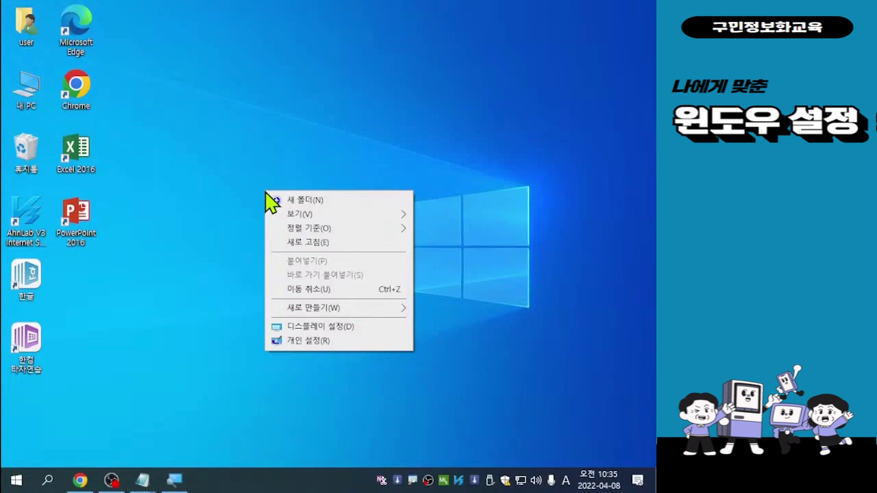
click(308, 341)
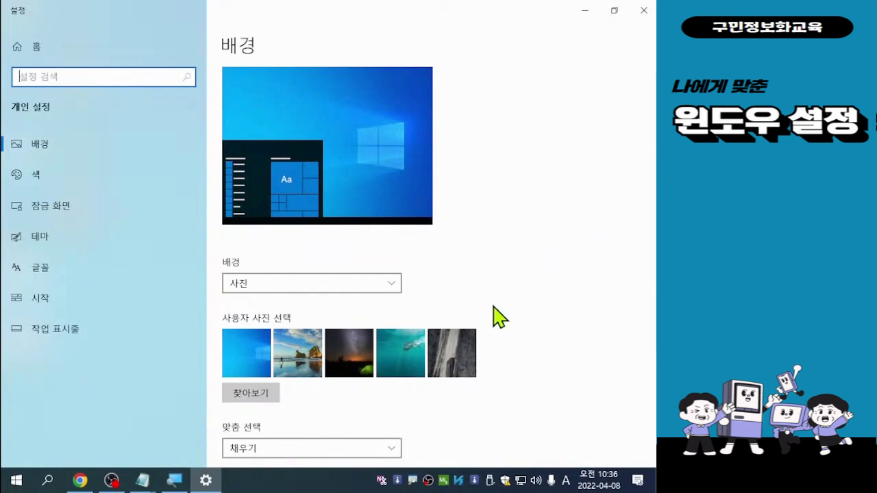
click(642, 12)
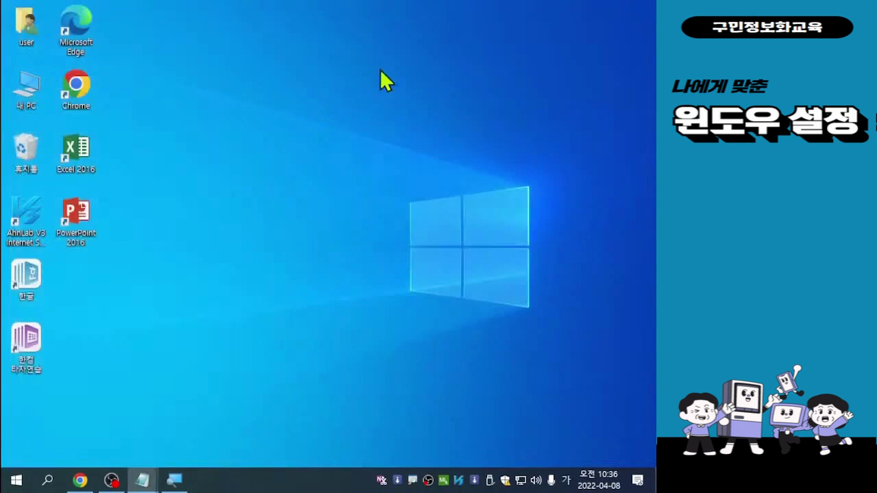
right_click(282, 215)
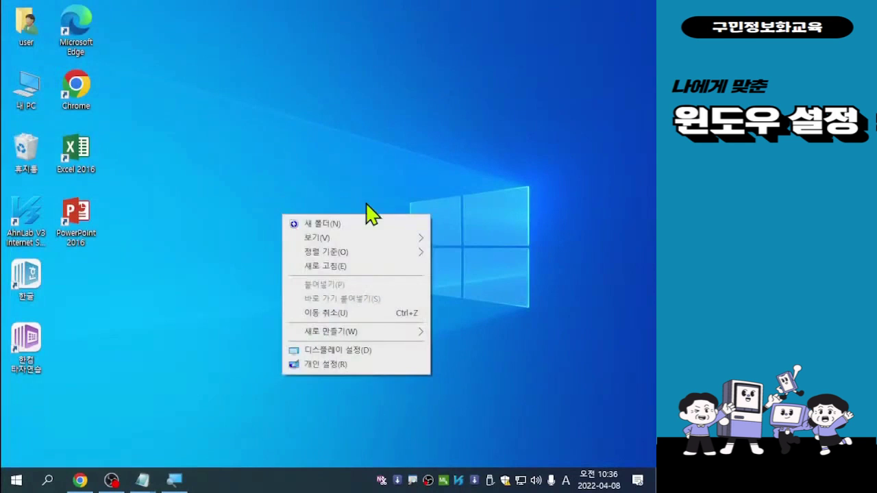
click(322, 364)
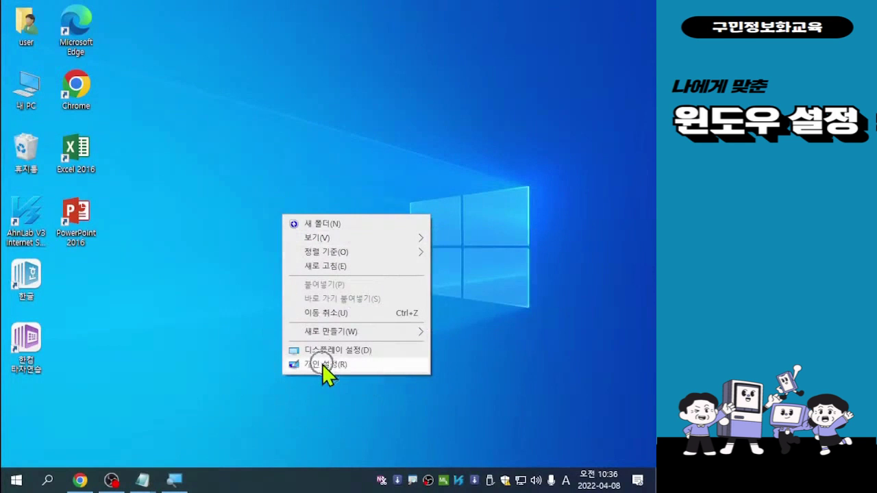
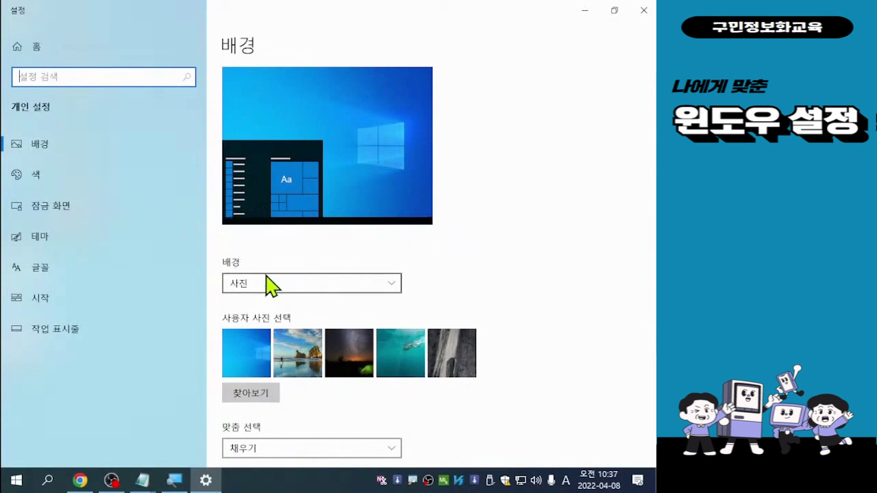
click(294, 283)
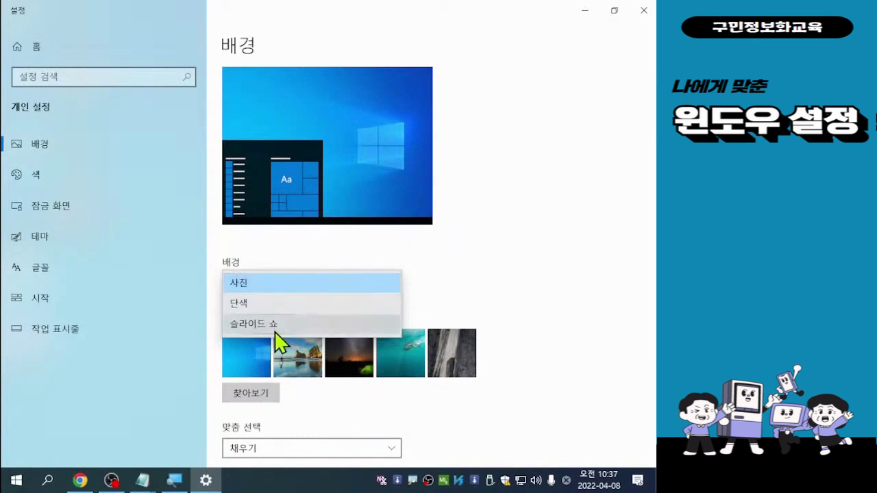
click(324, 410)
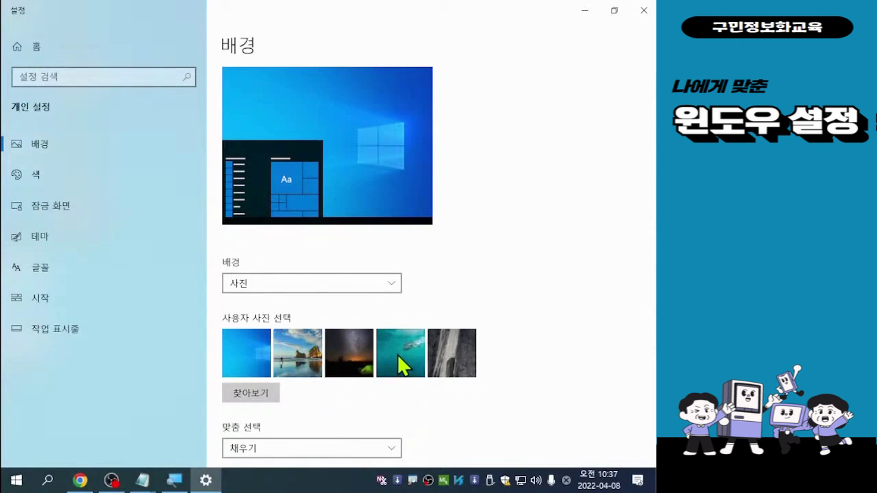
Set the photo 20191026_140953 from the 사진 folder as the desktop background, and close 설정.
click(256, 397)
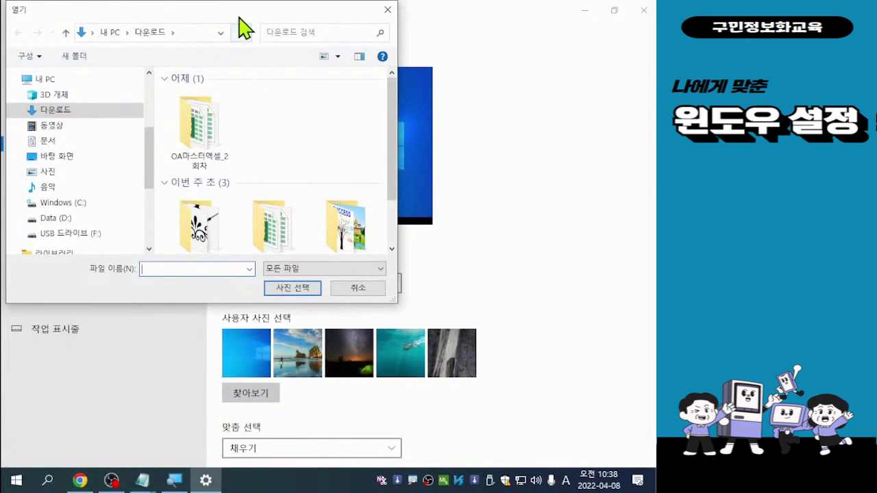
drag(194, 13, 246, 23)
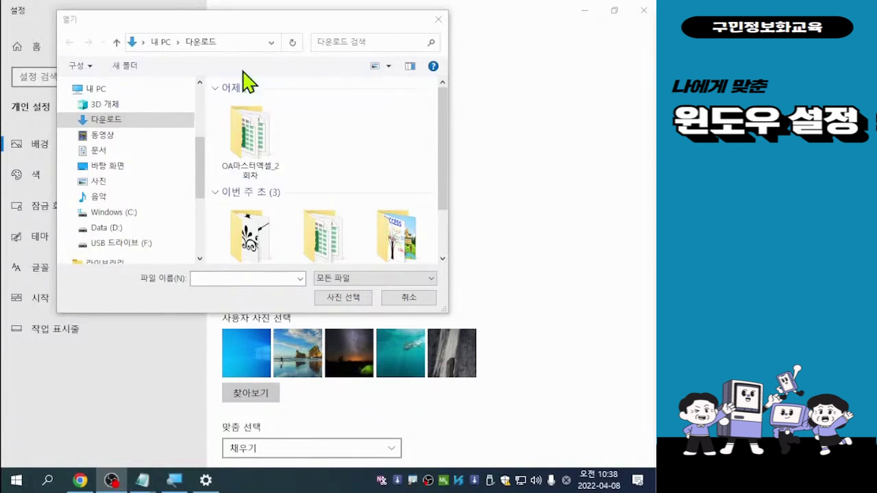
drag(256, 19, 215, 20)
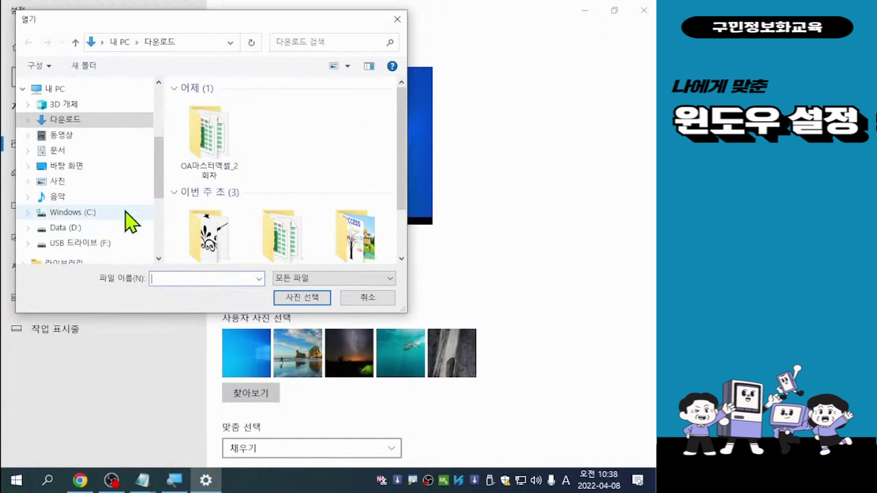
click(60, 183)
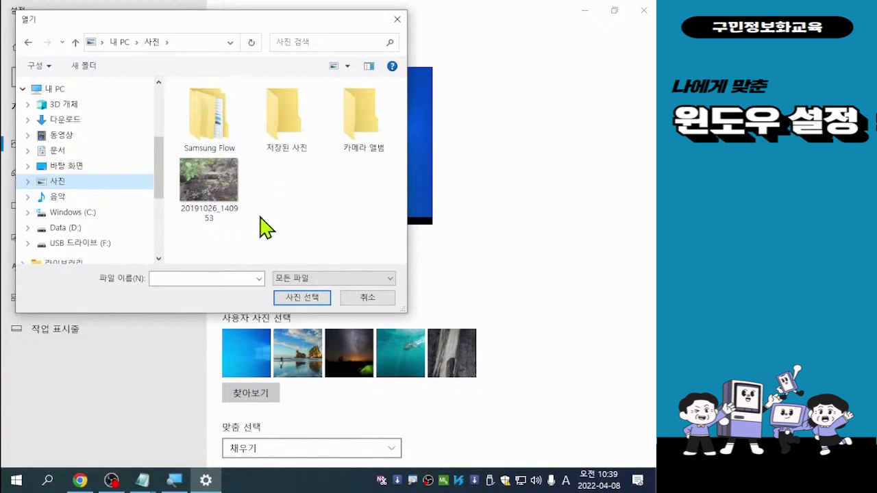
double_click(214, 190)
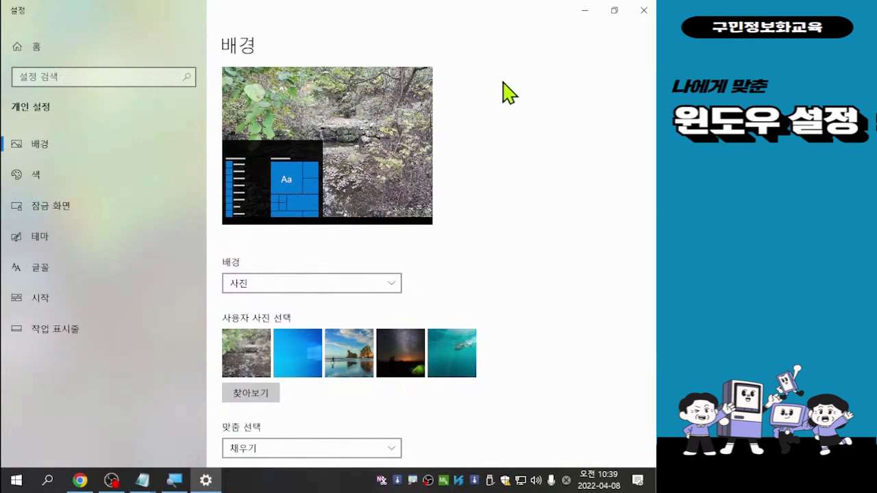
click(644, 10)
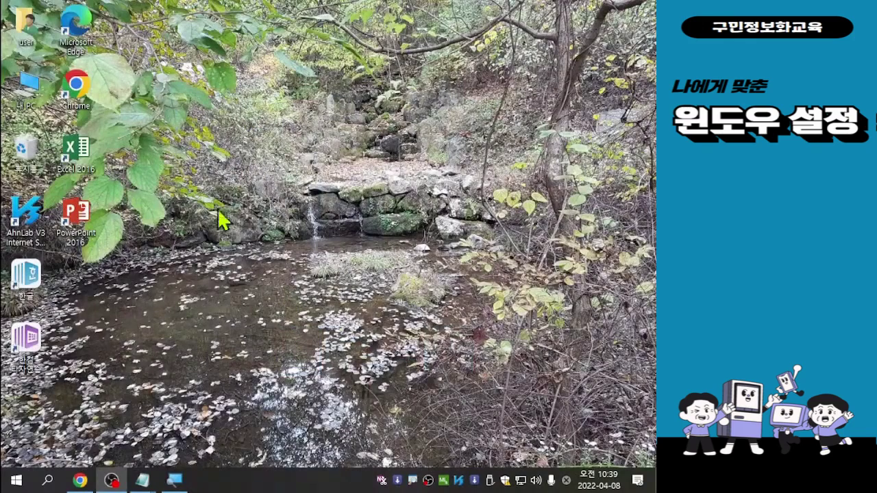
click(306, 266)
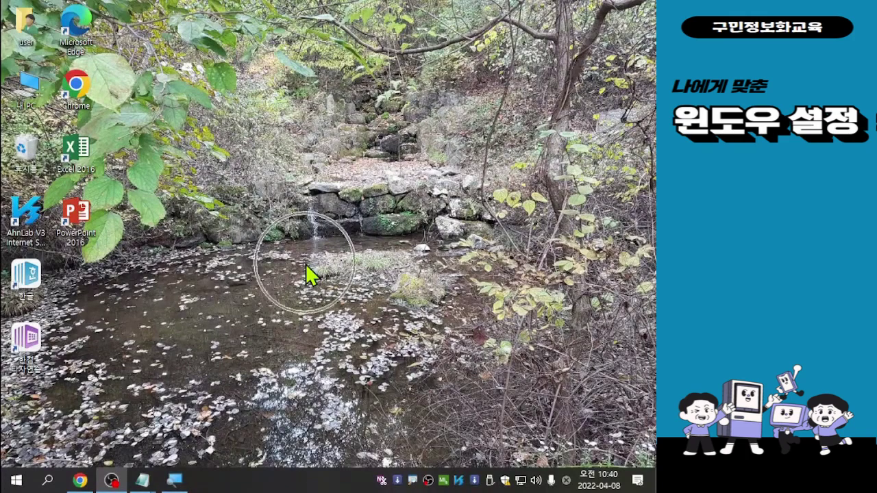
click(306, 266)
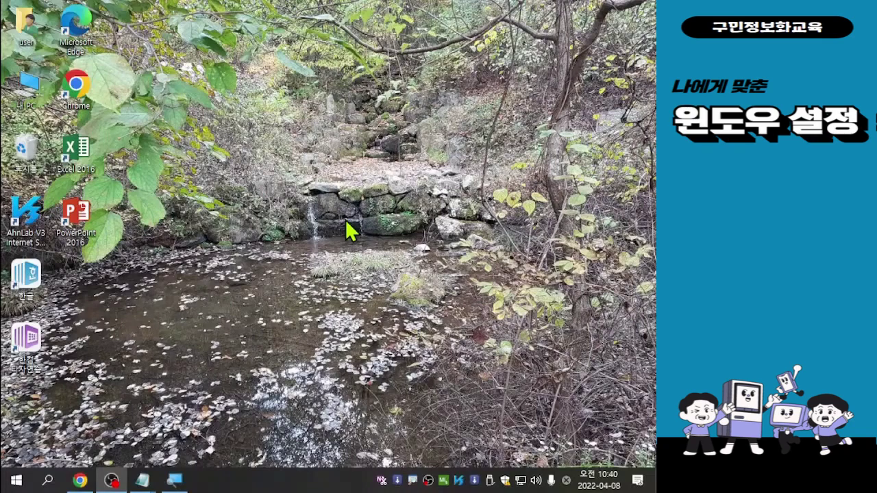
Reopen 개인 설정 from the desktop and choose the beach picture with the rock arch as the background.
right_click(296, 176)
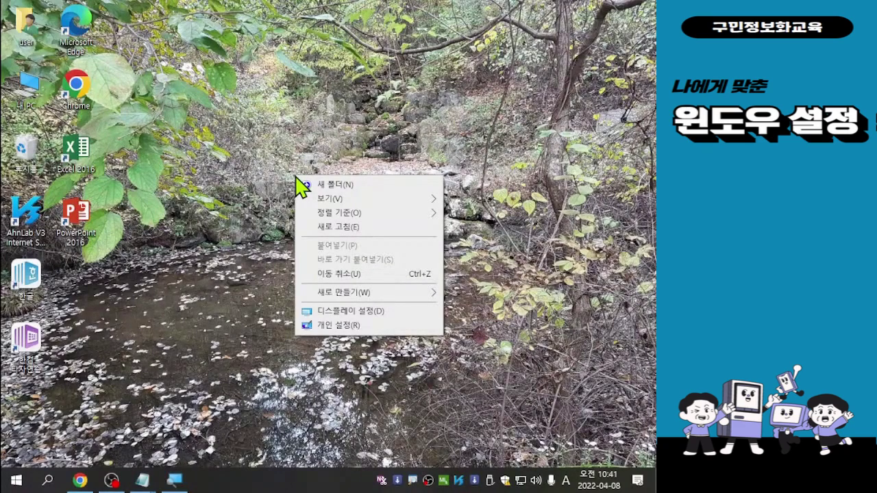
click(341, 326)
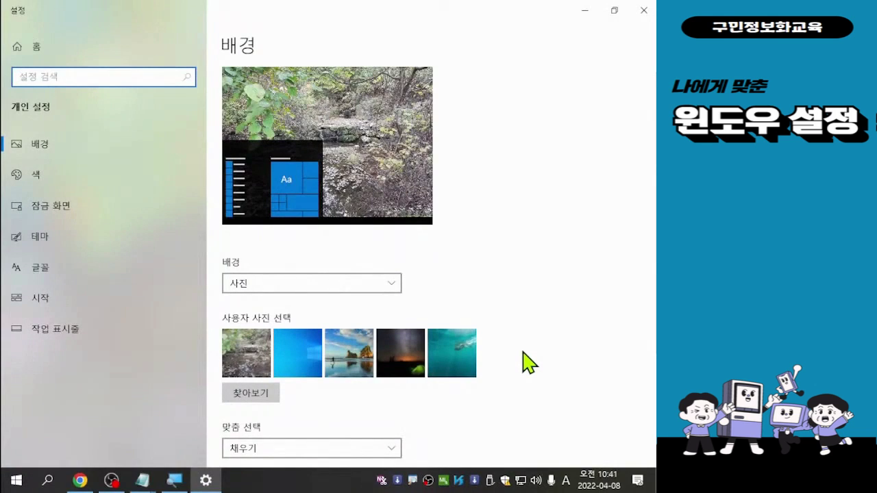
scroll(528, 363, down, 2)
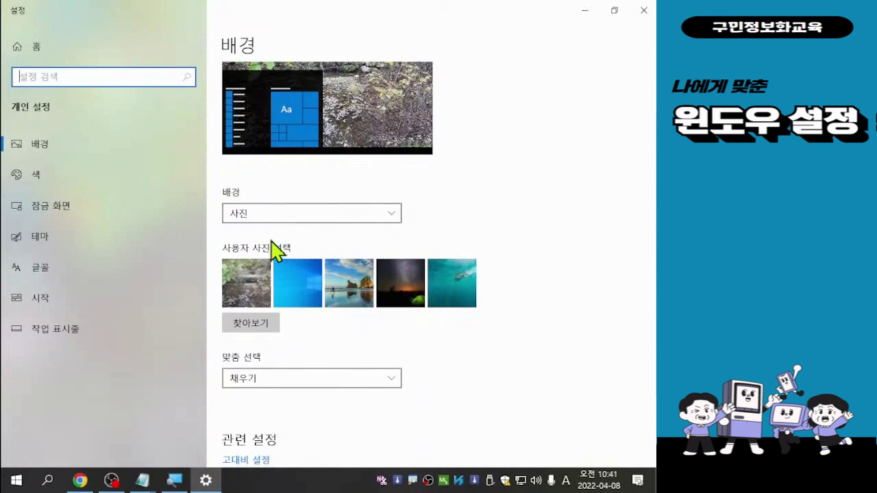
key(ctrl)
key(ctrl)
key(ctrl)
click(355, 291)
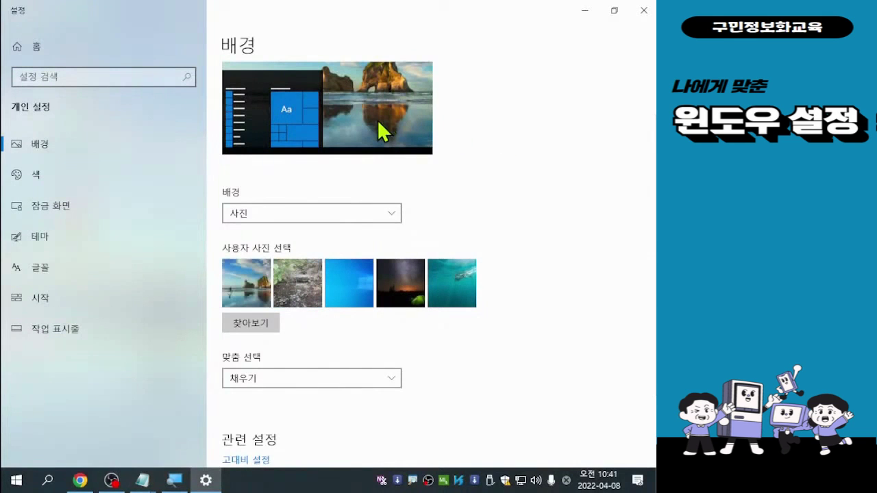
key(ctrl)
key(ctrl)
key(ctrl)
key(ctrl)
key(ctrl)
key(ctrl)
key(ctrl)
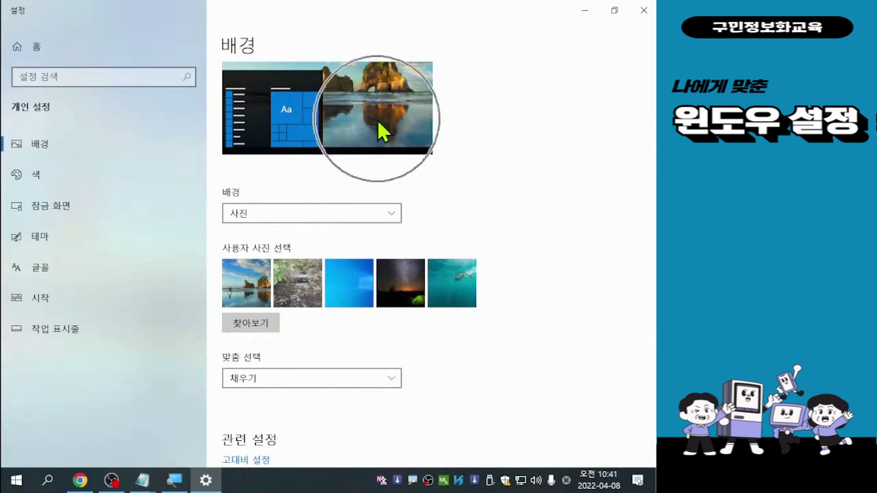
key(ctrl)
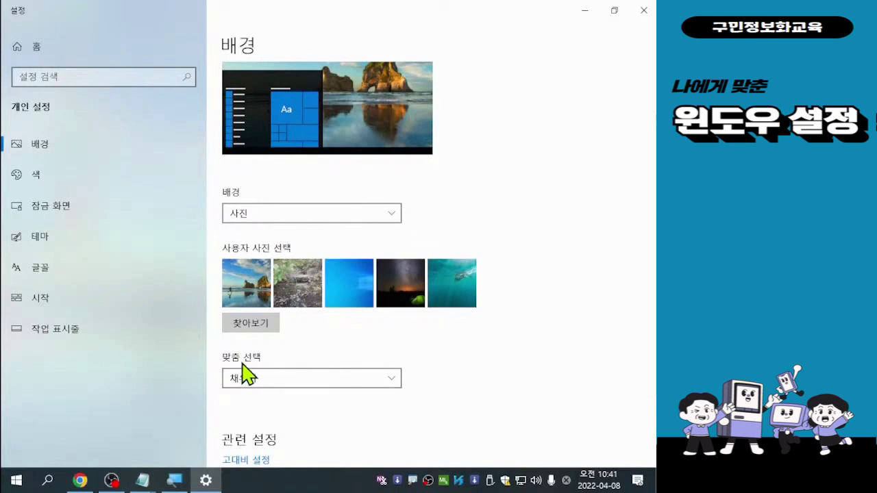
key(ctrl)
key(ctrl)
key(ctrl)
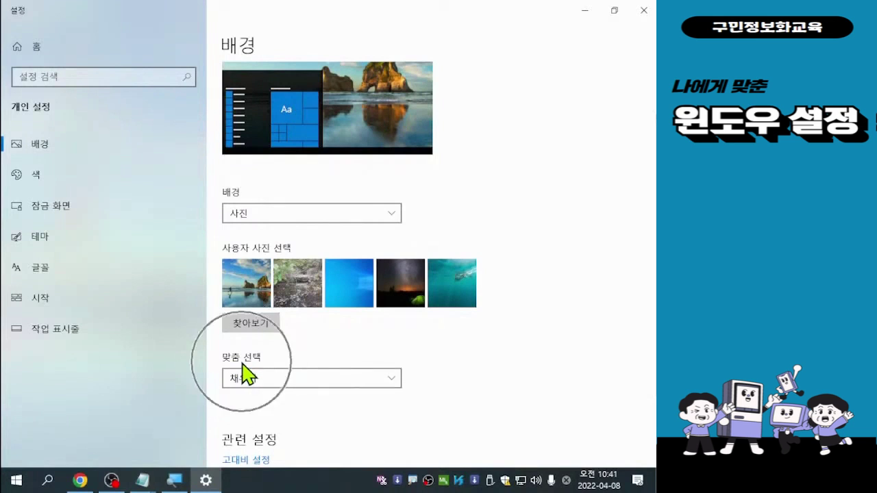
key(ctrl)
key(ctrl)
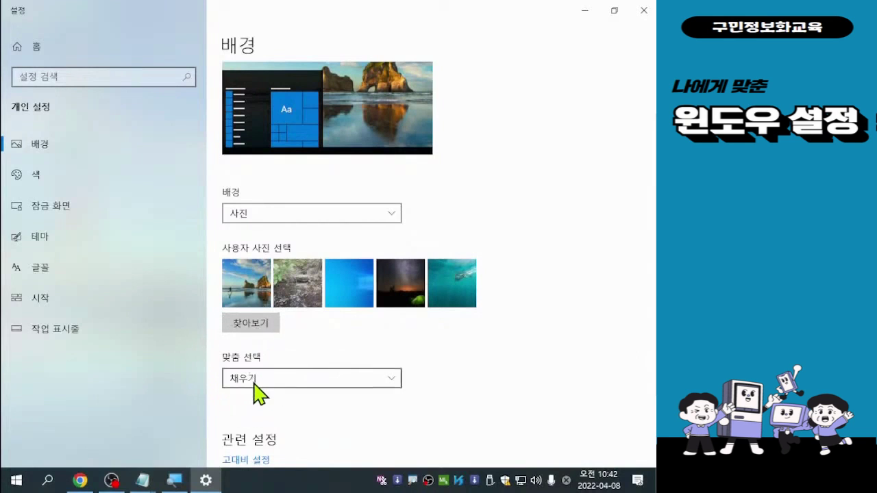
Set the background picture's 맞춤 선택 to 바둑판식 배열 and close 설정 to reveal the desktop.
click(392, 380)
click(392, 381)
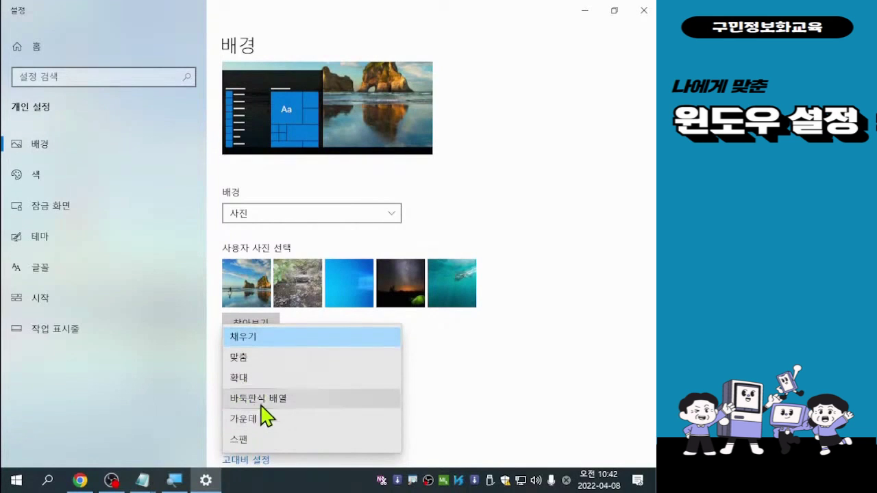
click(269, 402)
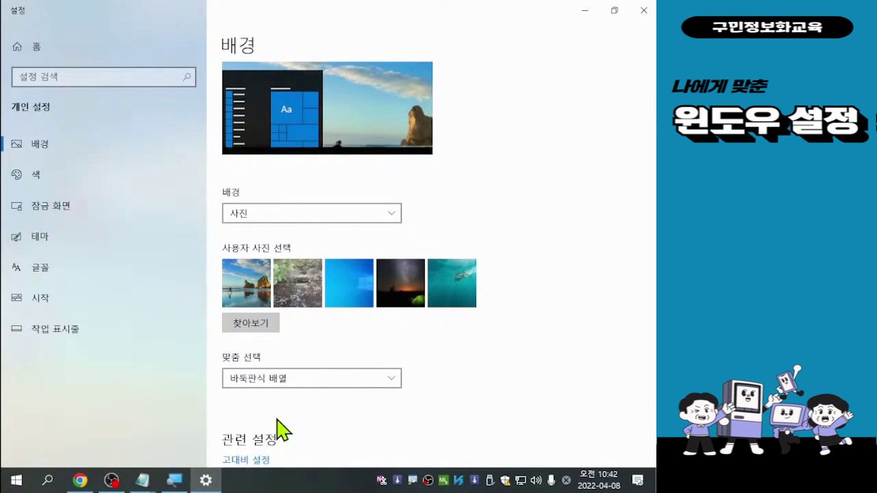
click(645, 18)
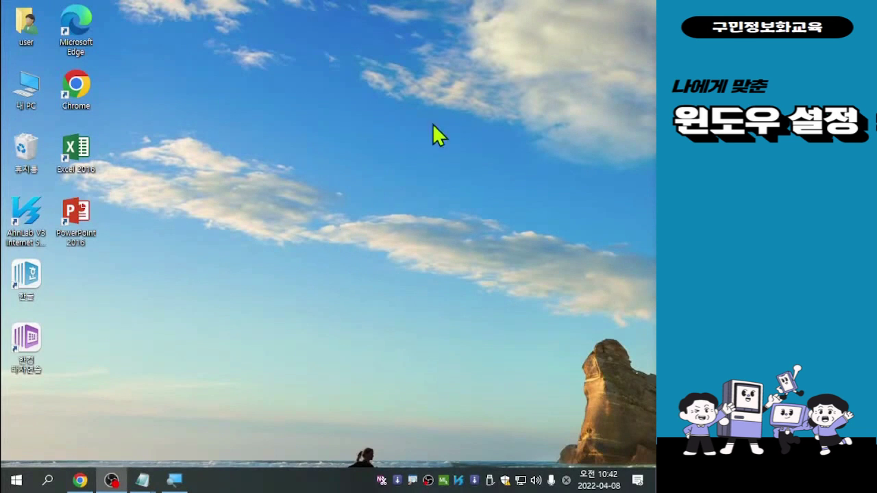
Open 개인 설정 from the desktop and set the desktop background to 단색 with the orange colour.
right_click(299, 152)
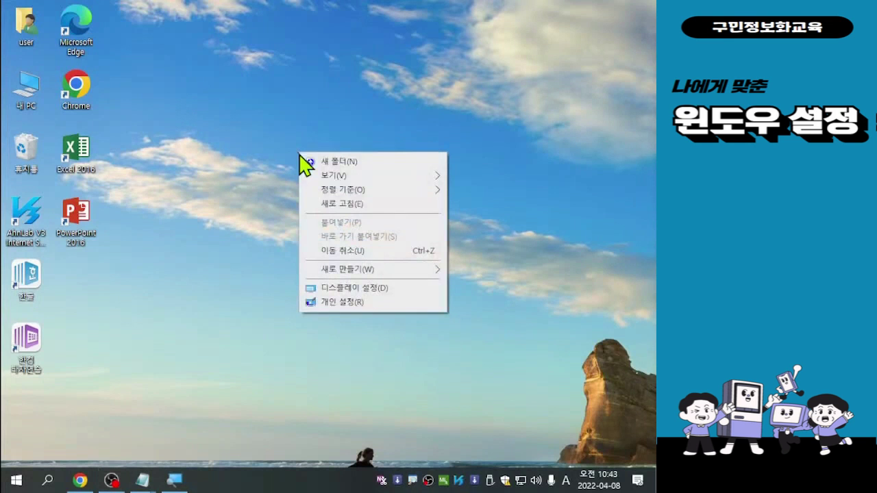
click(349, 304)
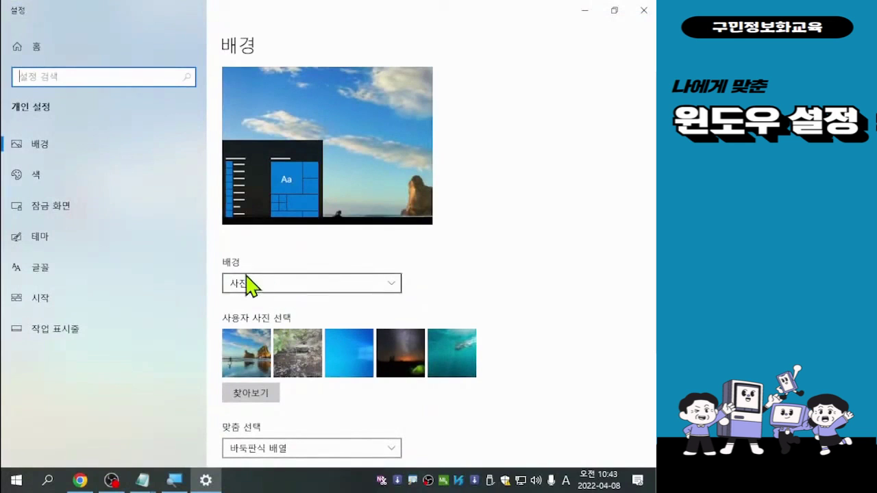
click(286, 291)
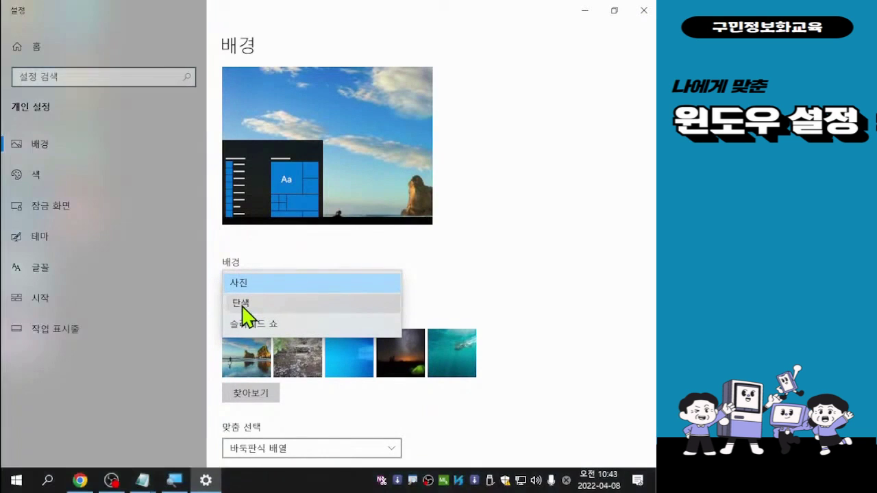
click(245, 314)
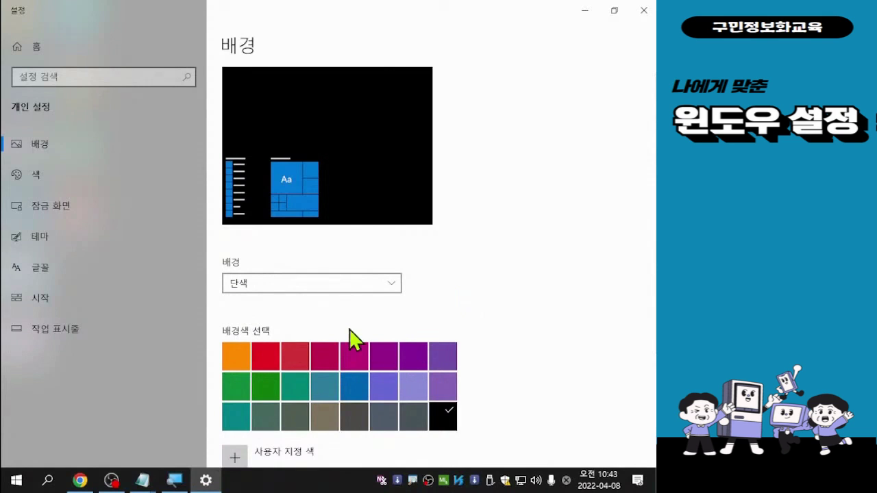
click(238, 363)
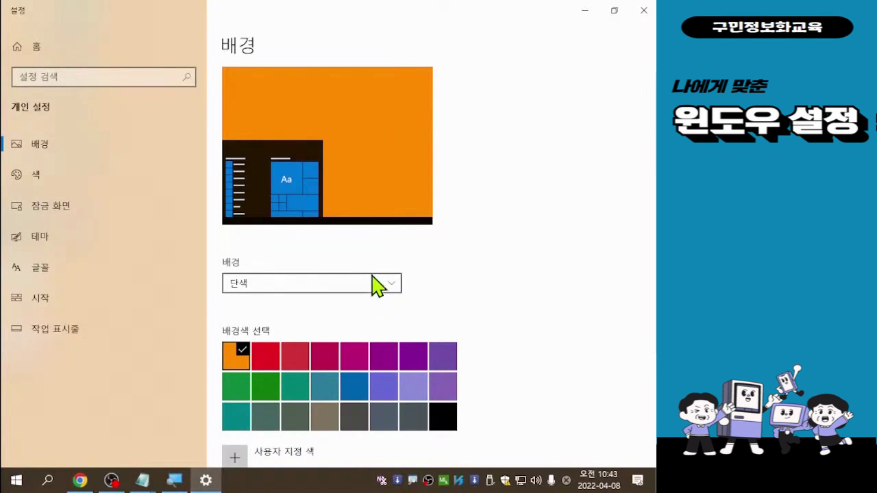
Switch the 배경 type back to 사진 and choose the blue Windows logo picture.
click(391, 283)
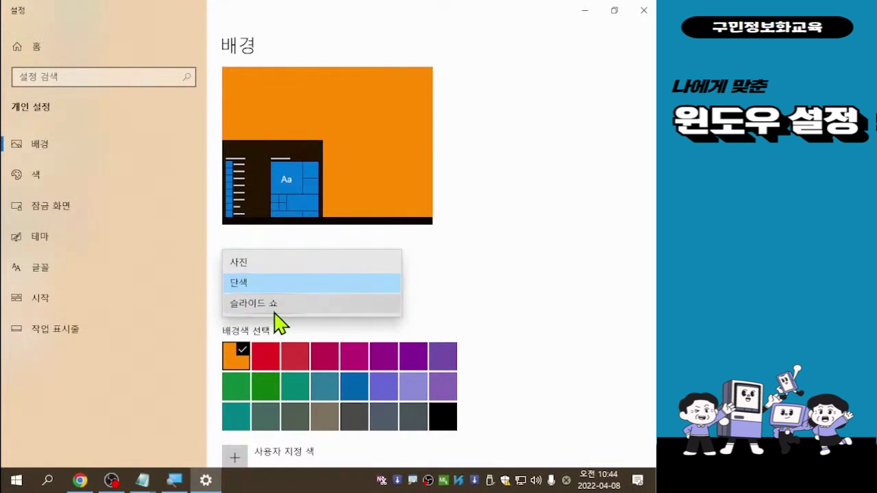
click(239, 264)
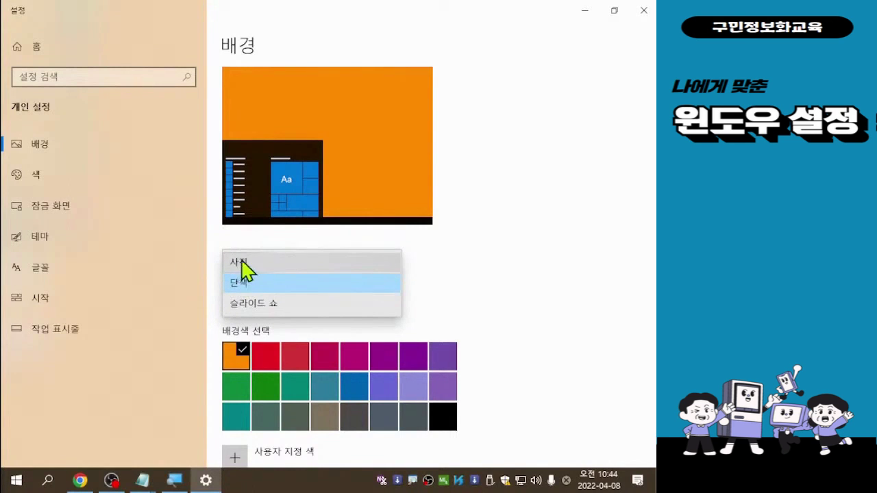
click(237, 266)
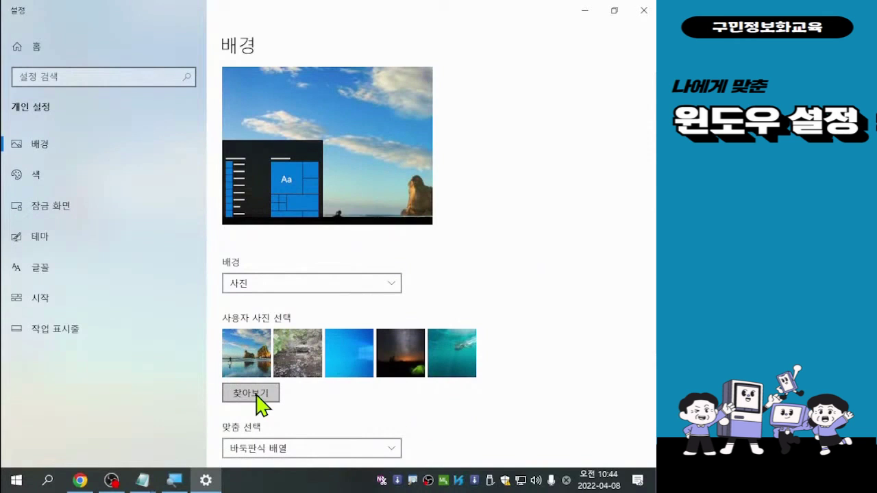
click(357, 370)
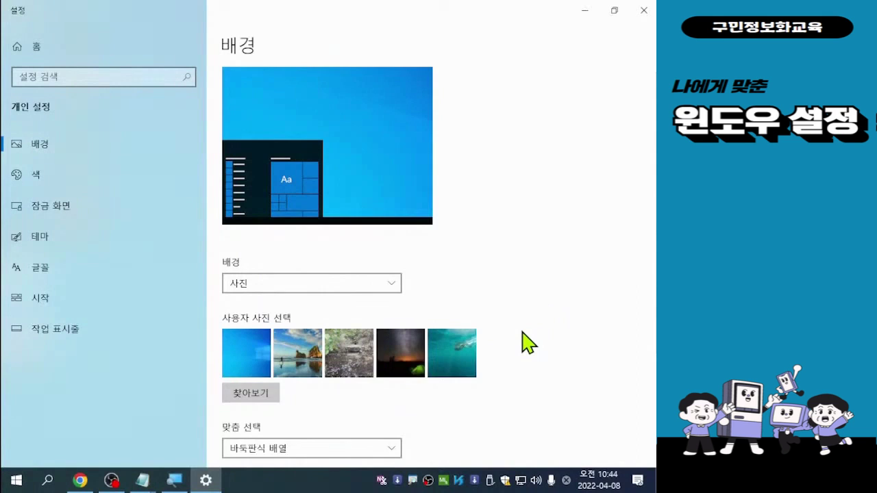
Set the background picture's 맞춤 선택 to 채우기.
scroll(528, 343, down, 2)
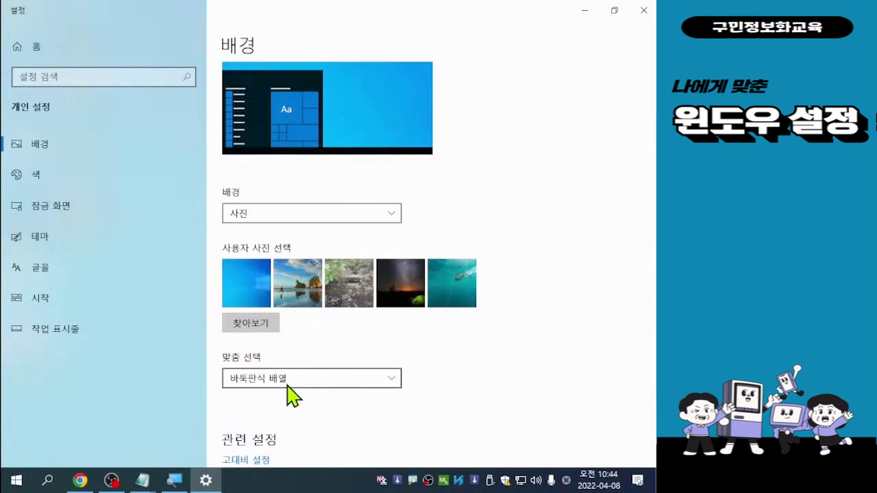
click(394, 385)
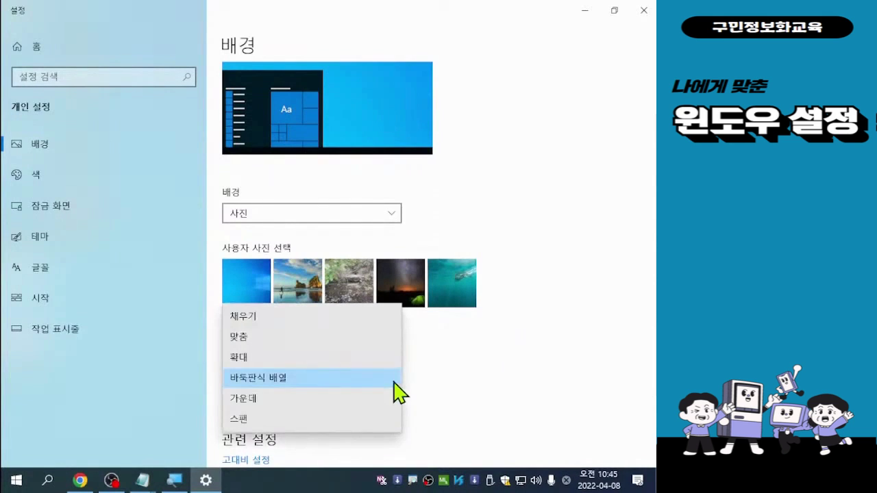
click(249, 318)
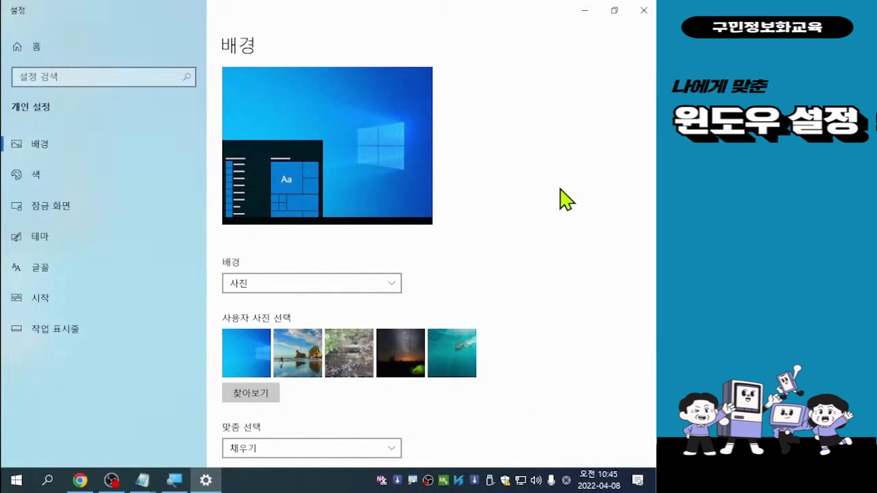
scroll(548, 288, down, 3)
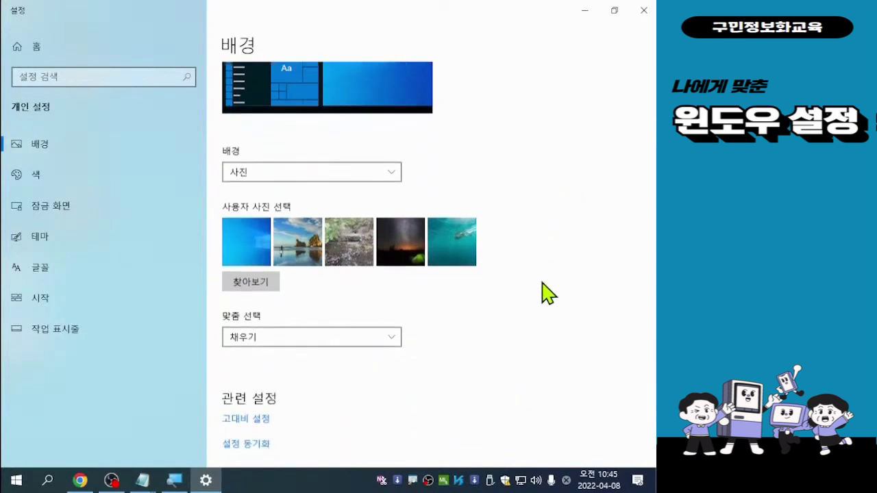
scroll(548, 293, up, 3)
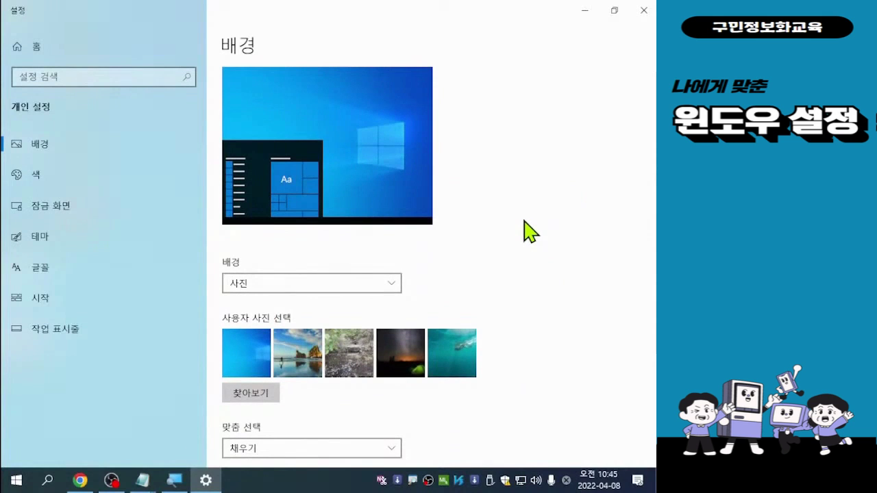
Set 기본 Windows 모드 선택 to 밝게 in the 색 settings, and close 설정.
click(35, 175)
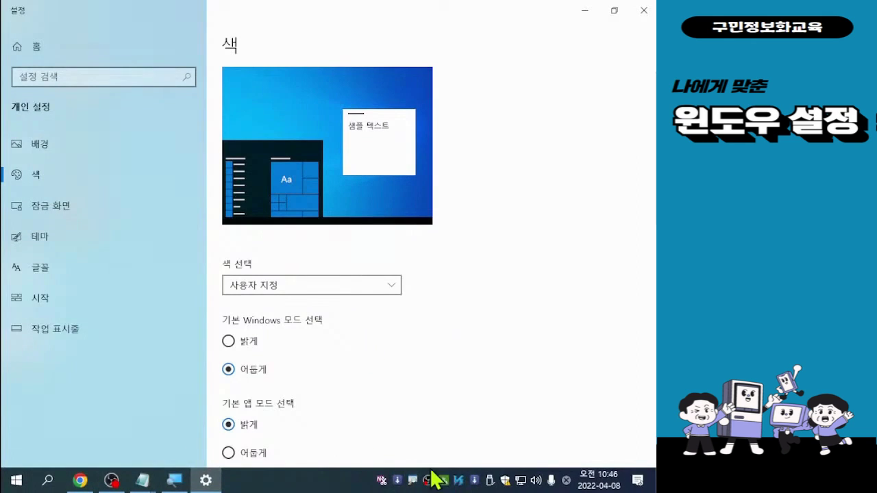
scroll(485, 379, down, 2)
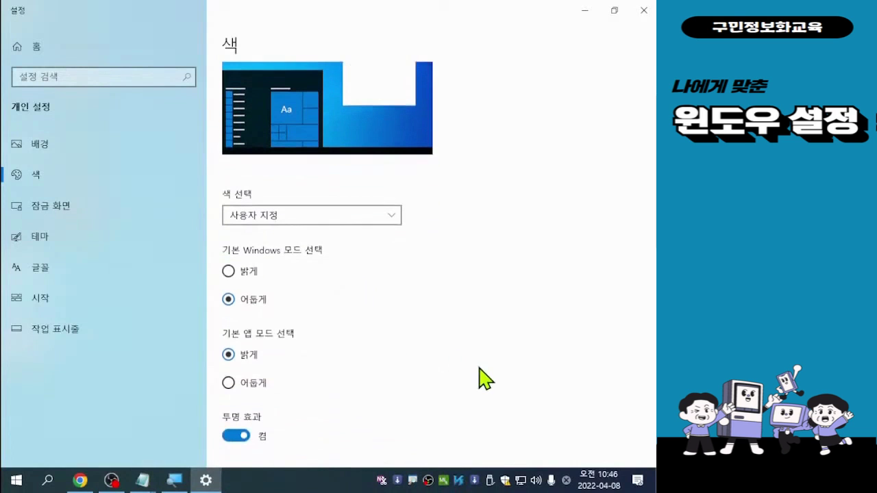
scroll(485, 379, up, 2)
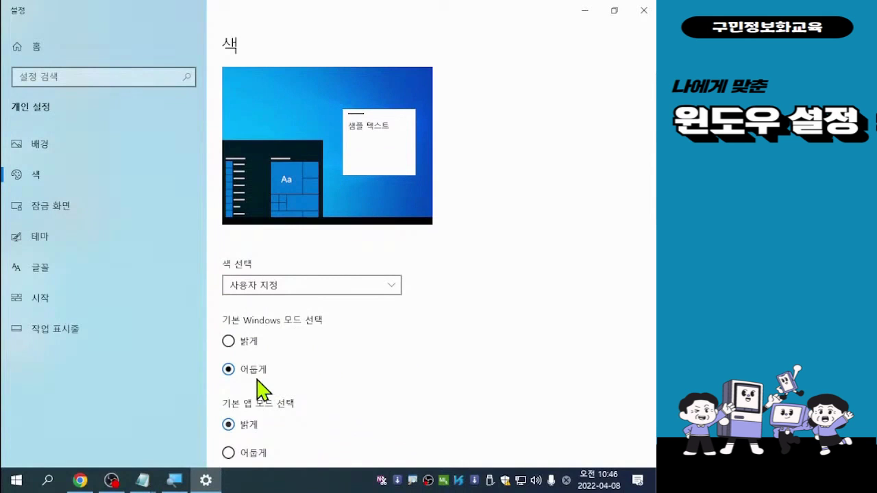
click(228, 341)
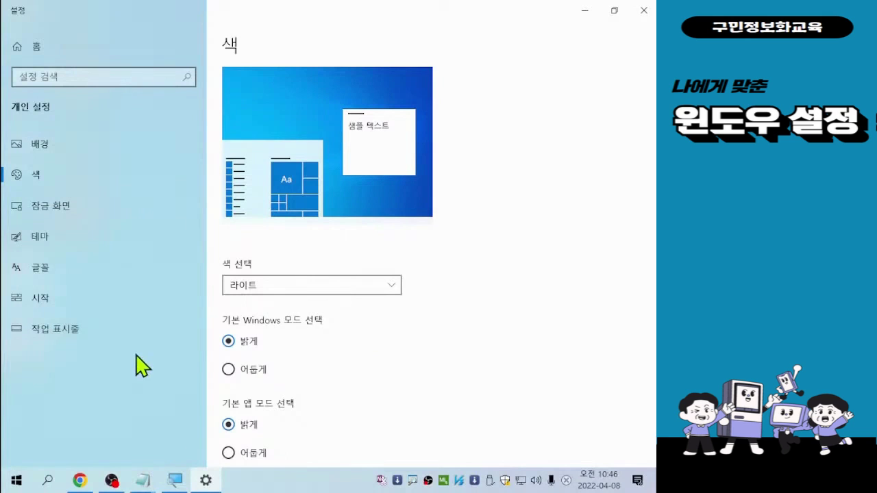
click(293, 480)
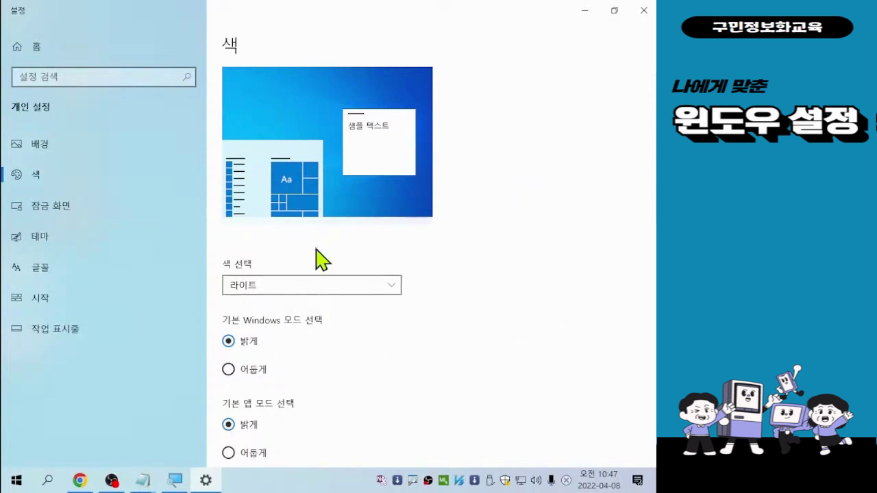
click(644, 10)
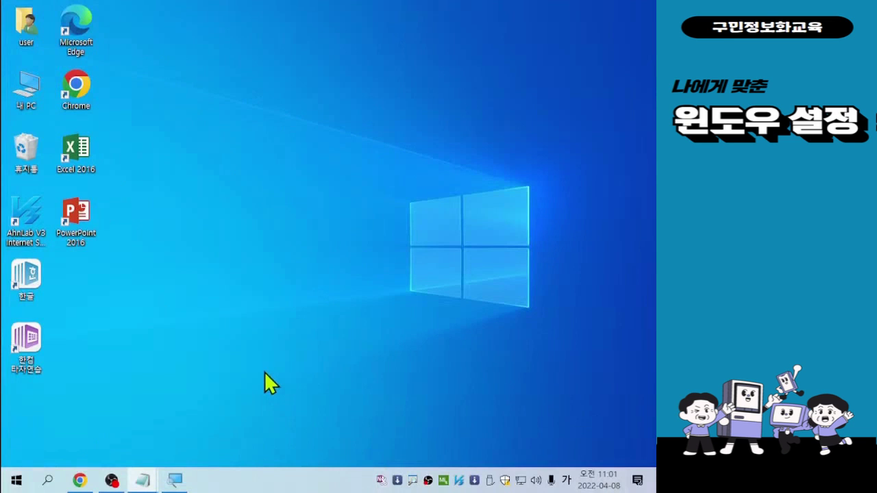
View the Start menu and its 설정 entry, and close the menu.
click(16, 482)
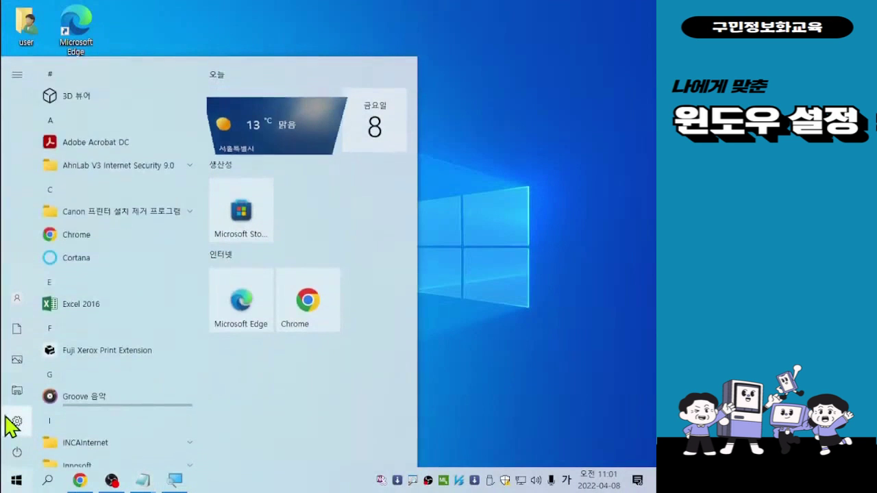
mouse_move(21, 447)
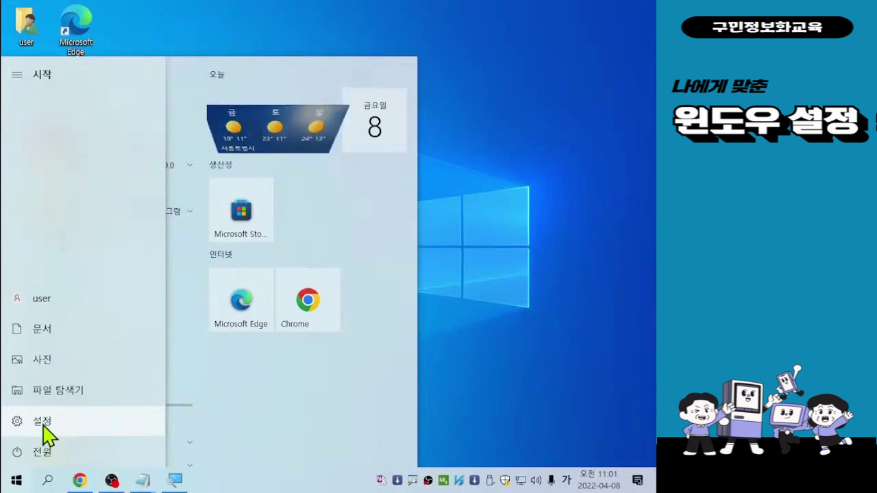
click(522, 241)
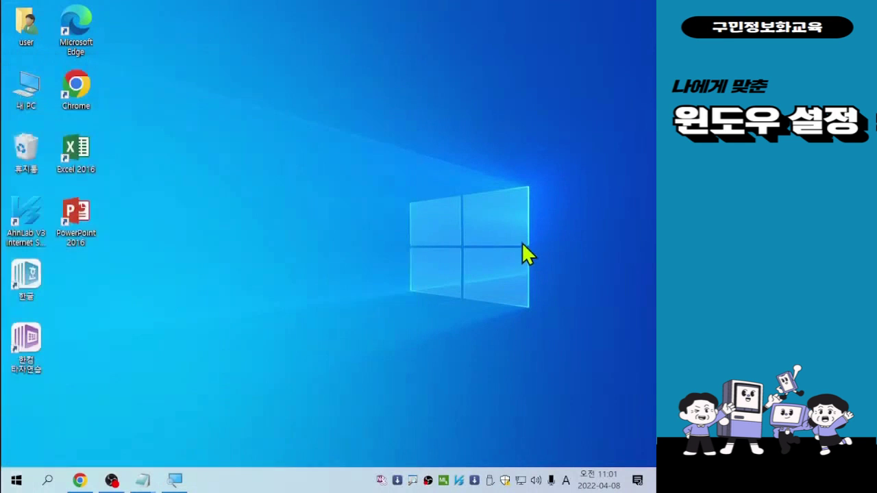
Reopen 개인 설정 from the desktop and look through the 색 options, including 테마 컬러 선택 and Windows 색상표.
right_click(287, 185)
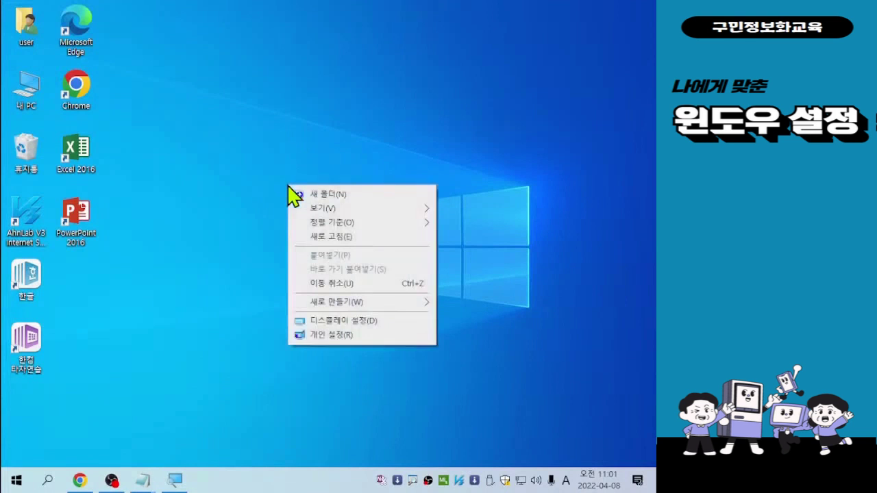
click(330, 335)
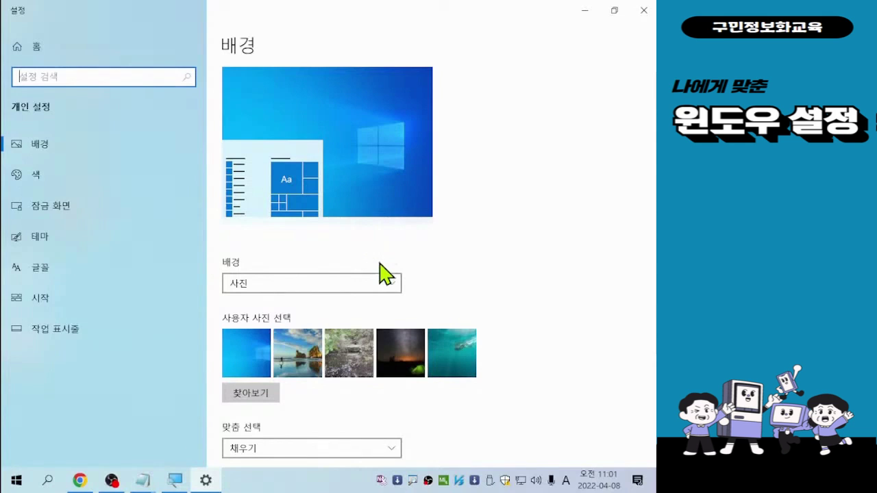
click(35, 177)
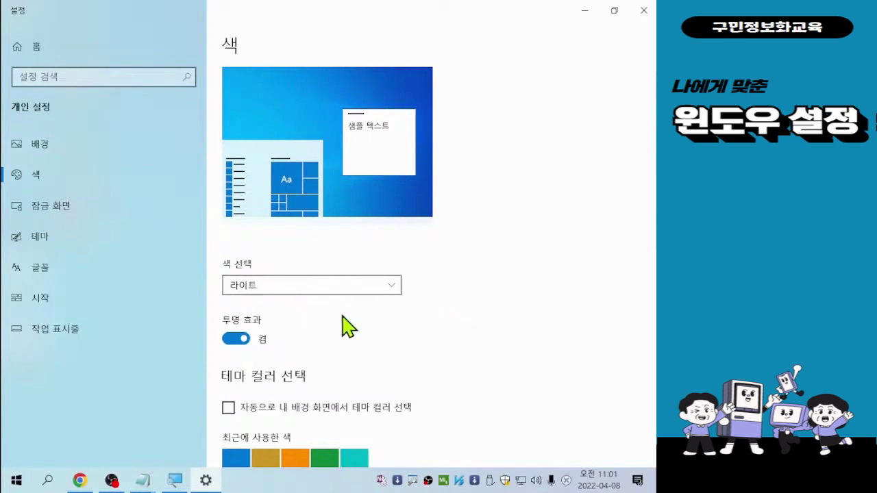
scroll(348, 326, down, 1)
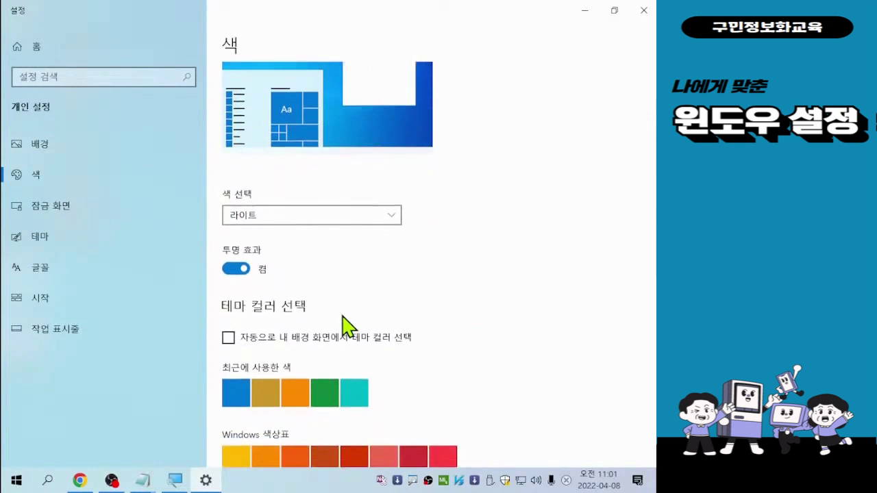
scroll(346, 326, down, 5)
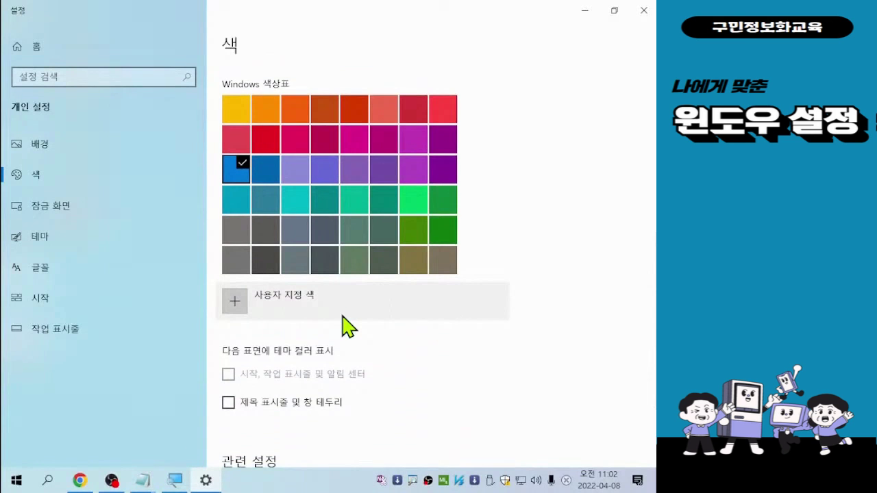
scroll(347, 327, up, 4)
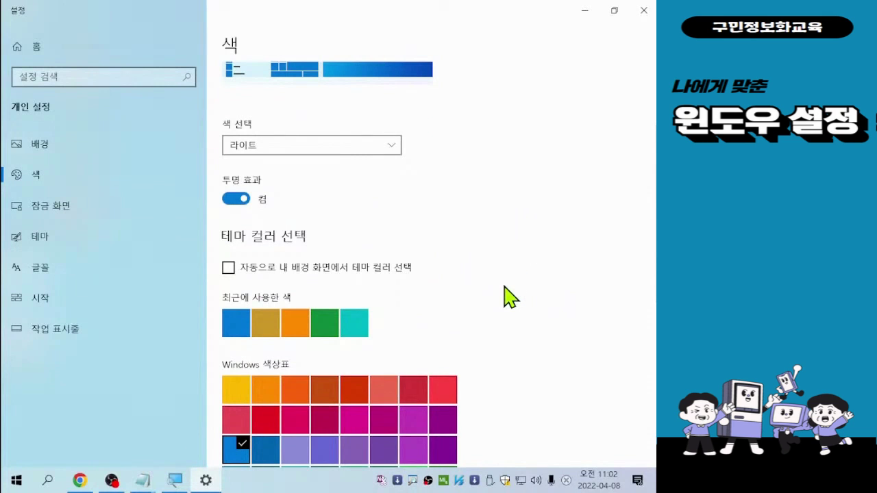
scroll(510, 298, up, 2)
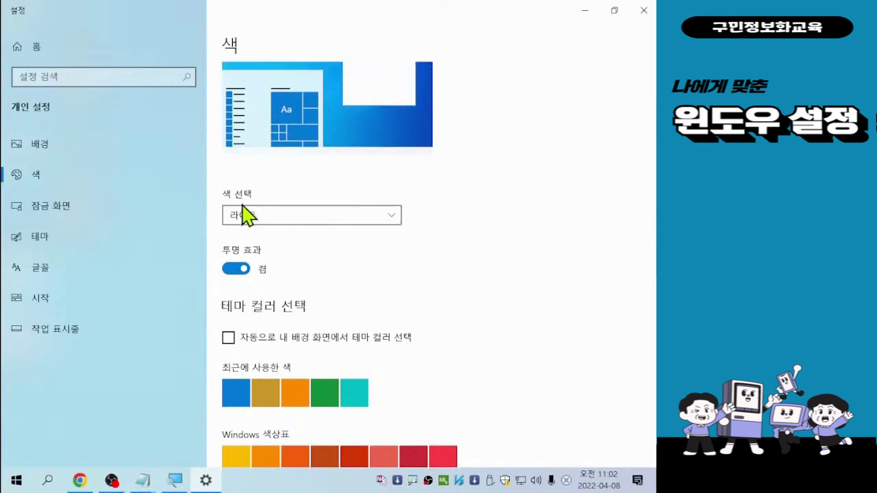
Set 색 선택 to 다크 and look through the 색 page.
click(286, 216)
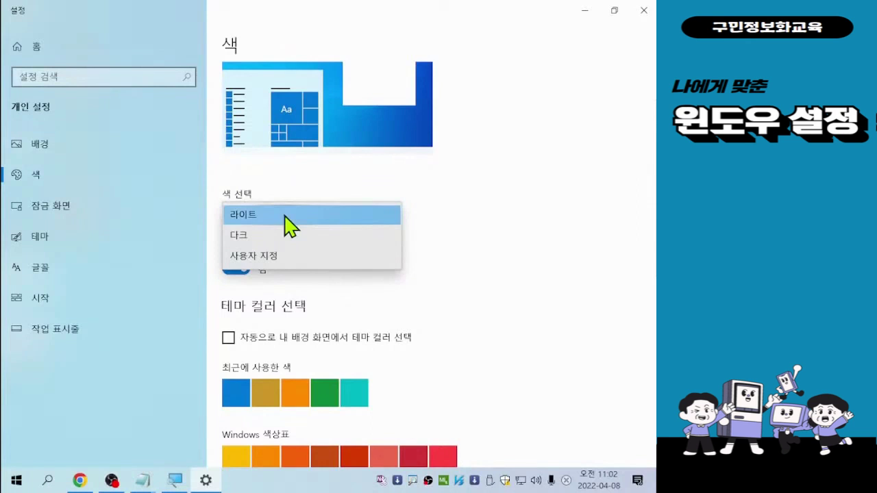
click(242, 237)
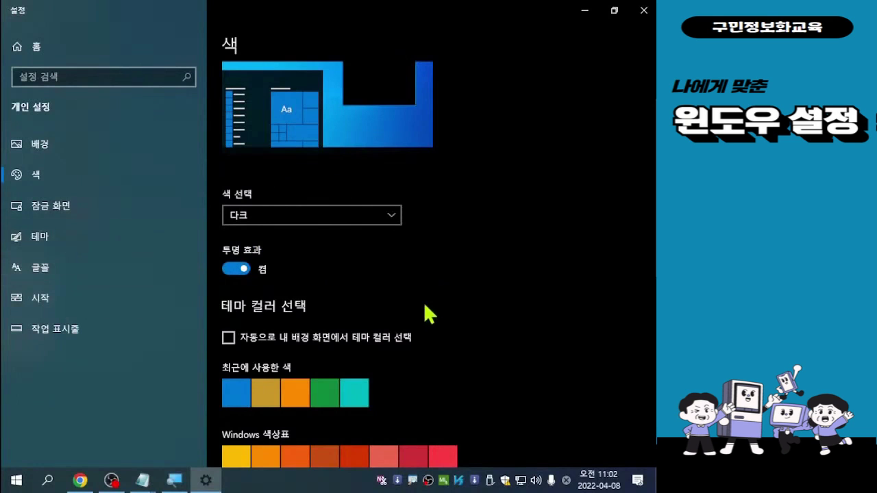
scroll(411, 336, down, 5)
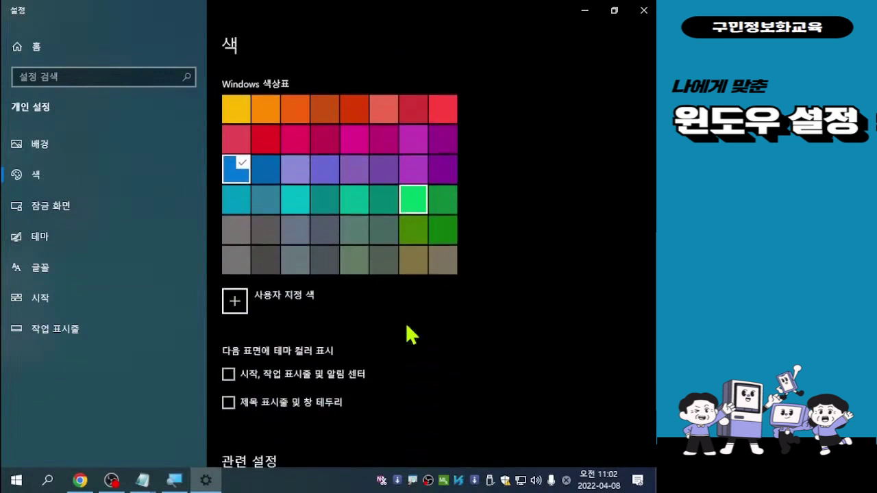
scroll(409, 334, down, 2)
scroll(409, 335, up, 5)
scroll(406, 325, up, 5)
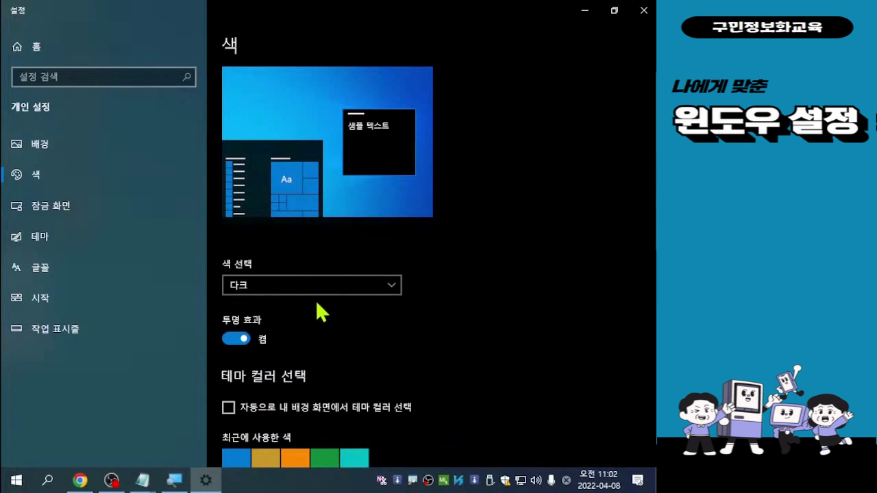
Switch 색 선택 to 사용자 지정, and set both 기본 Windows 모드 선택 and 기본 앱 모드 선택 to 밝게.
click(388, 288)
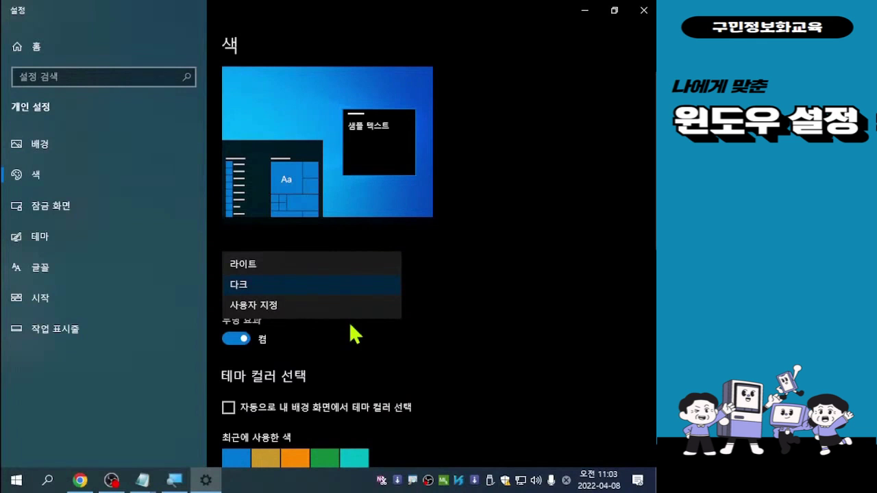
click(259, 308)
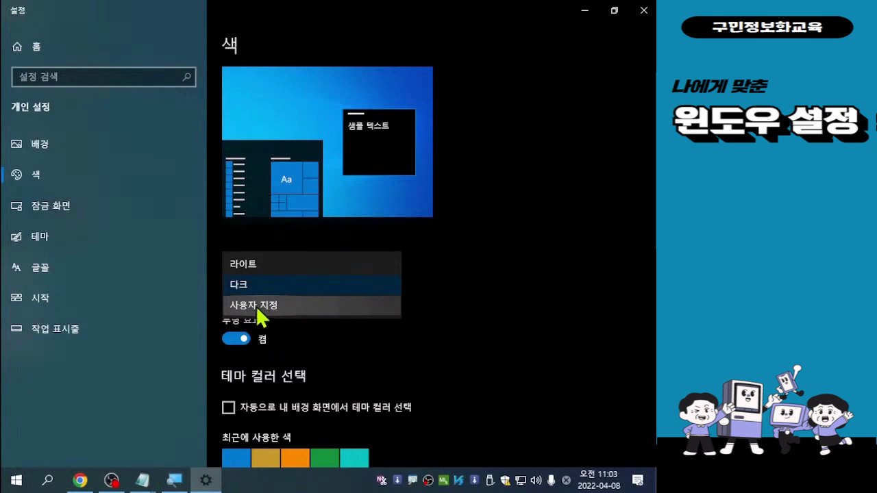
click(258, 307)
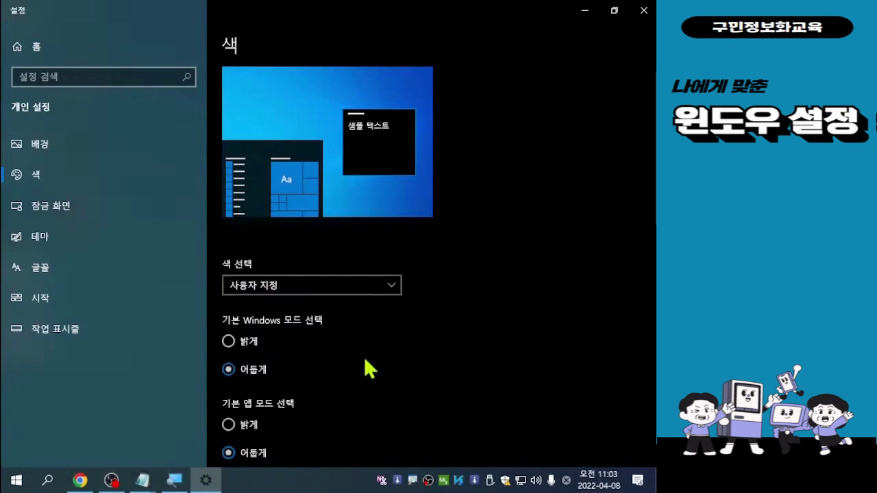
scroll(365, 362, down, 2)
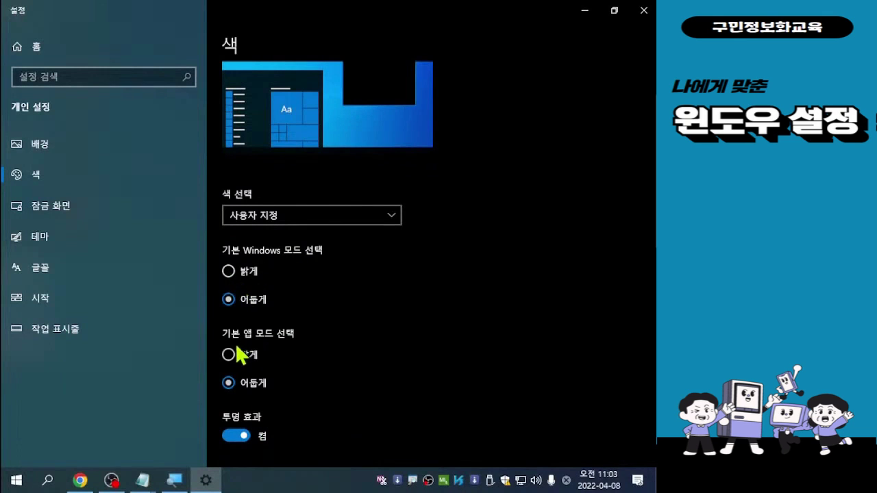
click(229, 272)
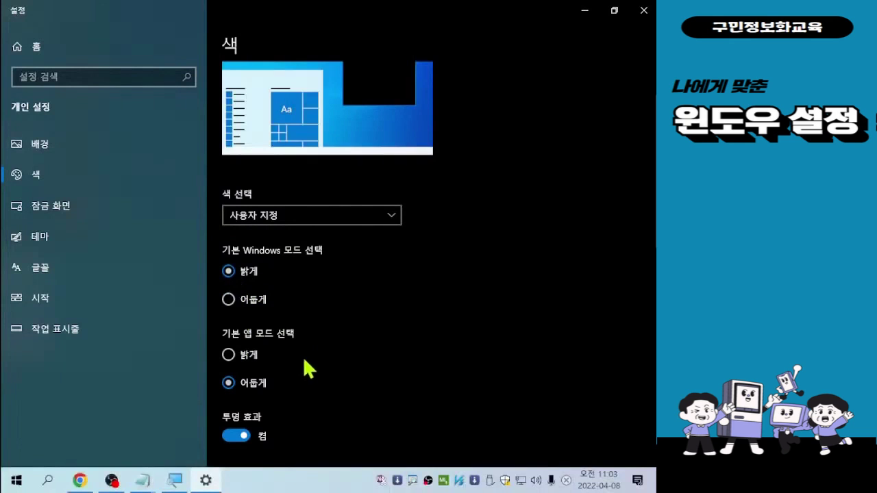
click(229, 353)
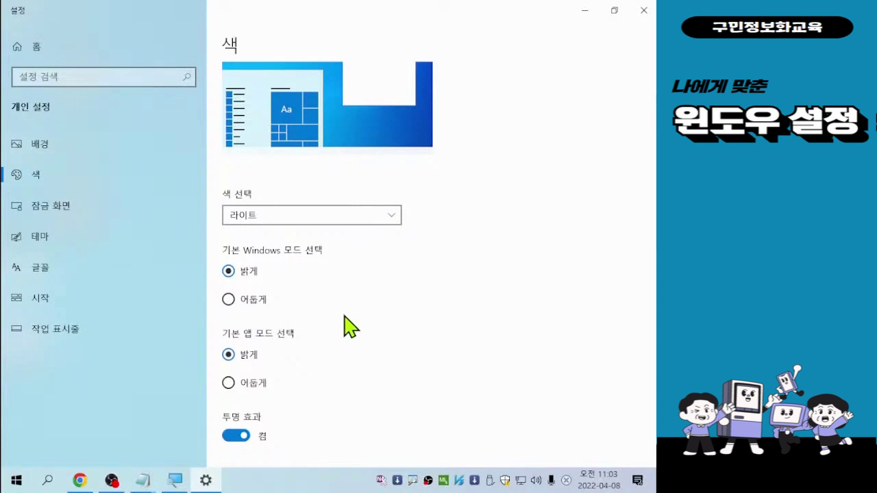
Examine the mode, 투명 효과 and 테마 컬러 options, and view the 색 선택 choices without changing them.
scroll(348, 315, down, 3)
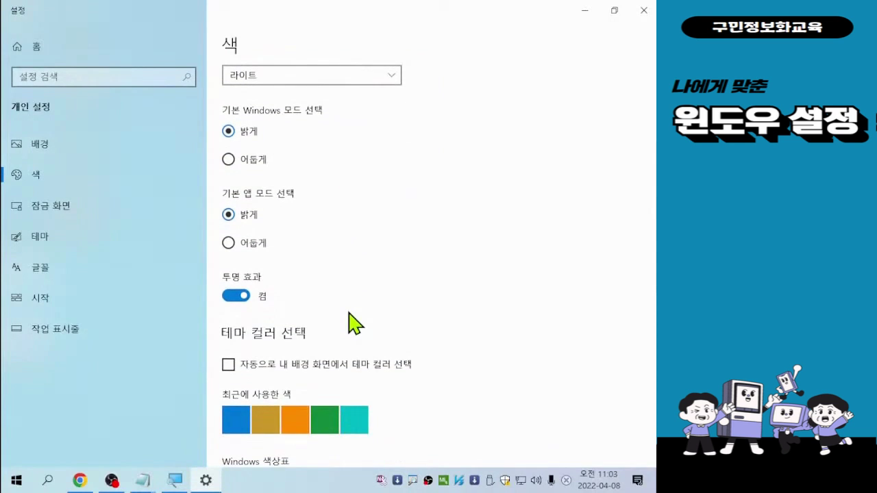
scroll(348, 322, up, 1)
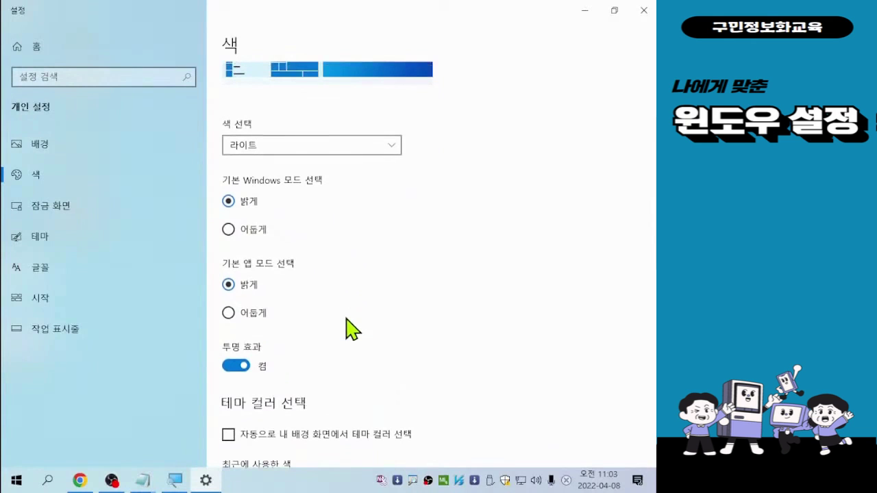
scroll(348, 327, down, 1)
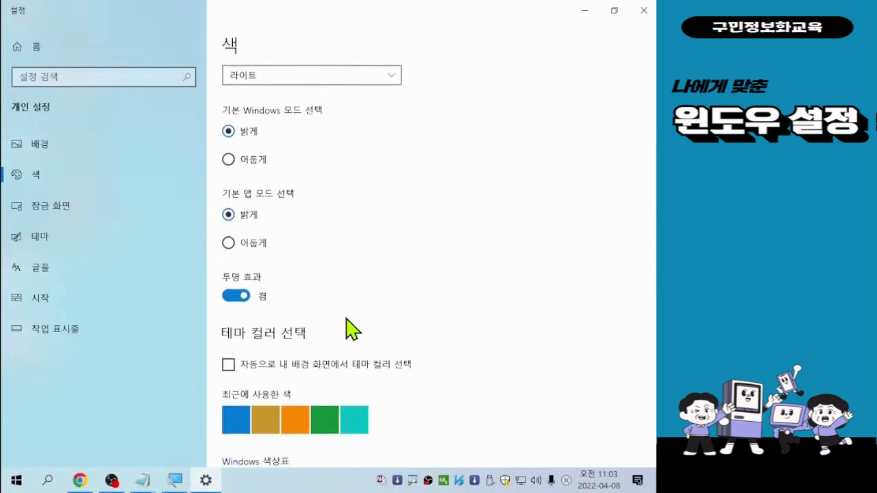
scroll(346, 317, up, 2)
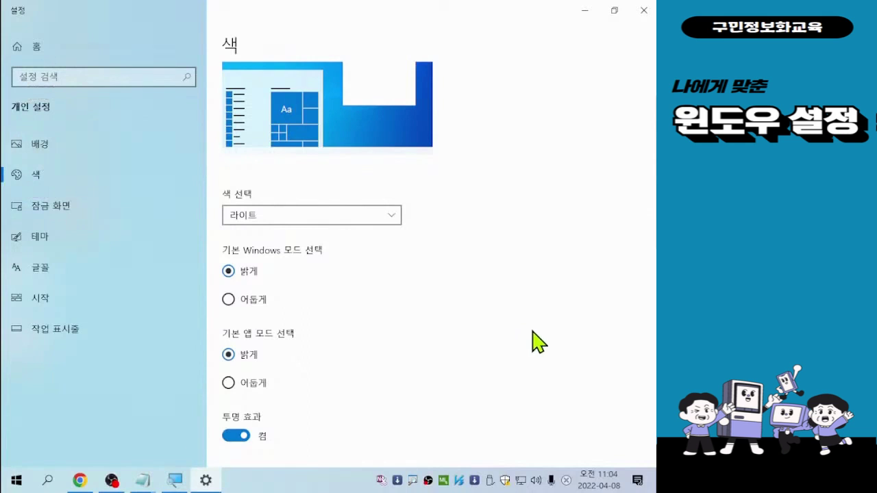
scroll(417, 362, down, 1)
scroll(417, 361, down, 3)
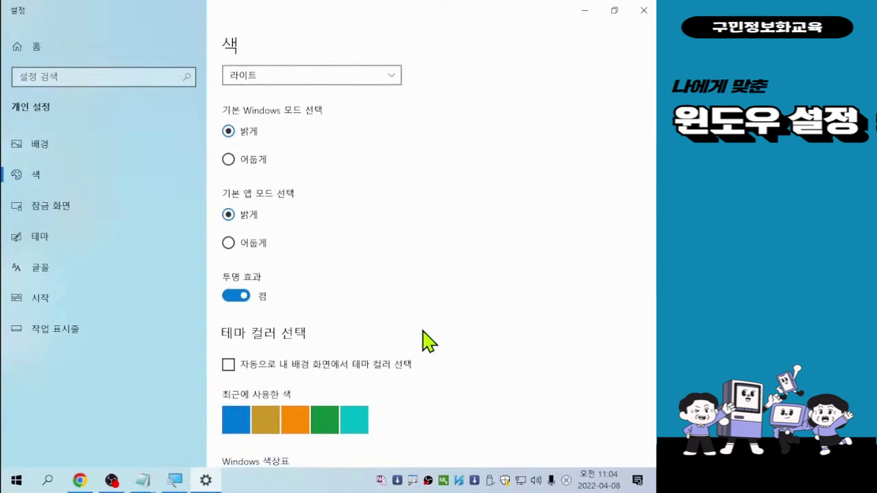
scroll(427, 340, up, 4)
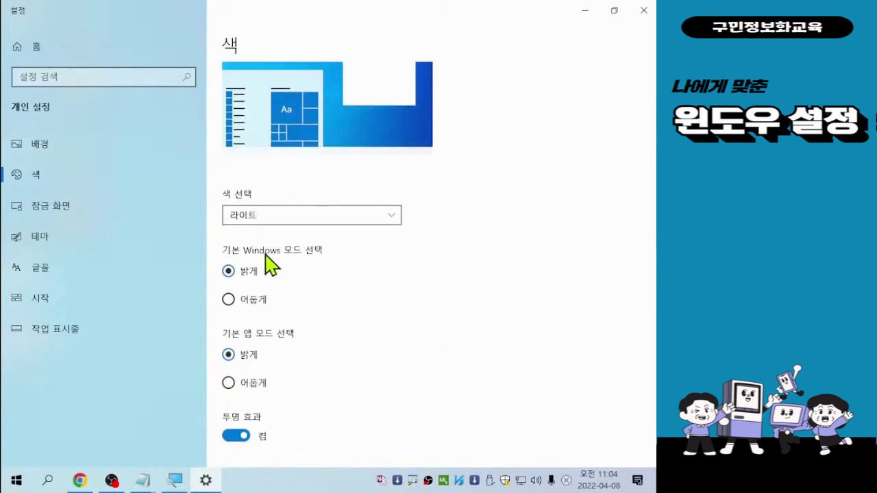
click(394, 219)
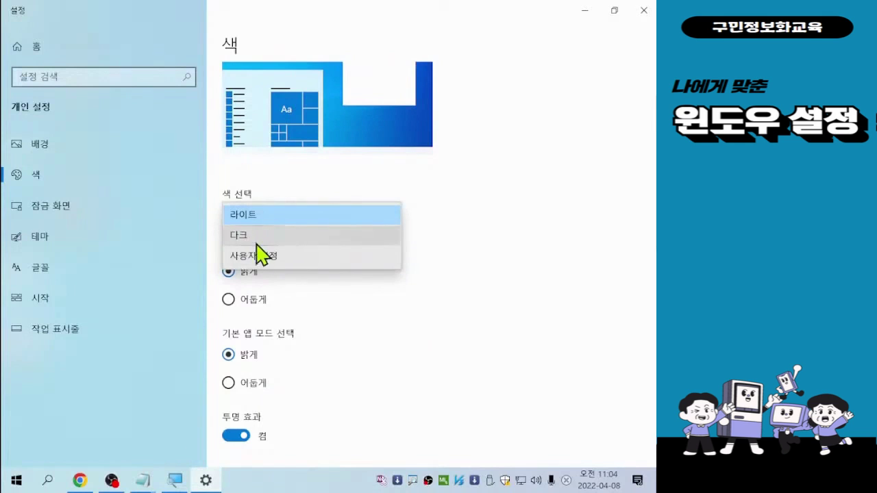
click(358, 358)
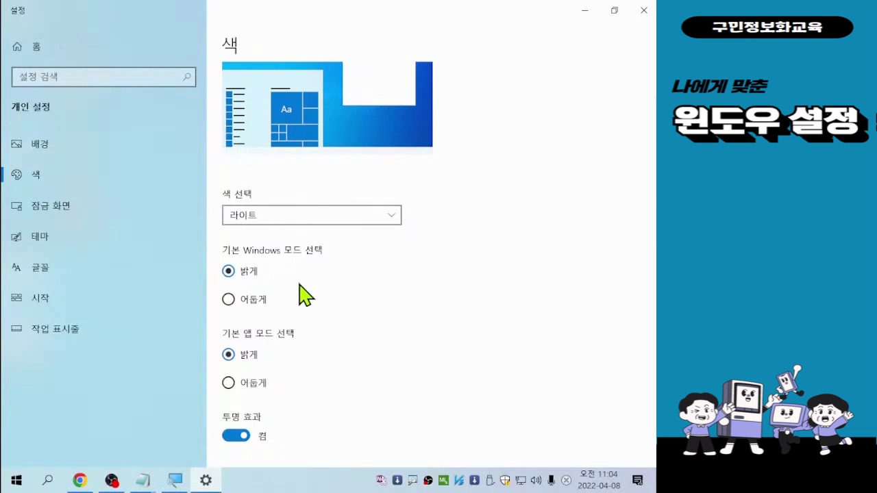
Set 기본 Windows 모드 선택 to 어둡게.
click(230, 302)
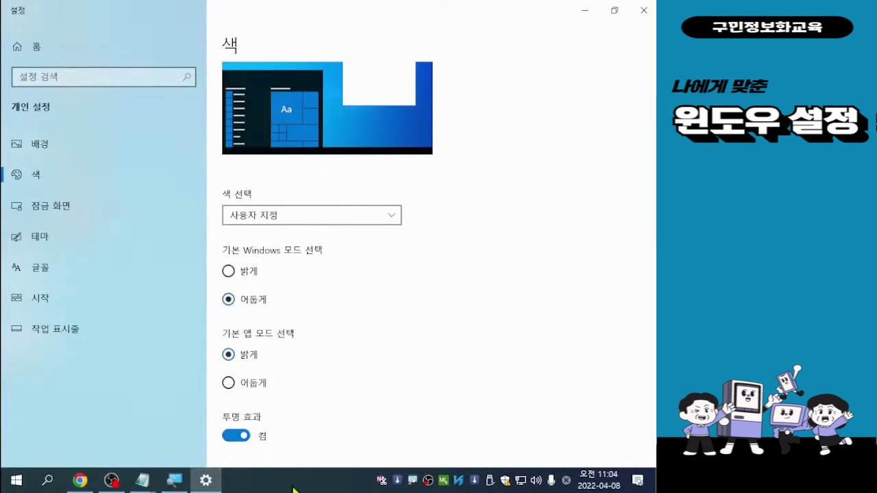
key(ctrl)
key(ctrl)
key(ctrl)
Switch 기본 앱 모드 선택 to 어둡게 and back to 밝게.
scroll(346, 385, down, 2)
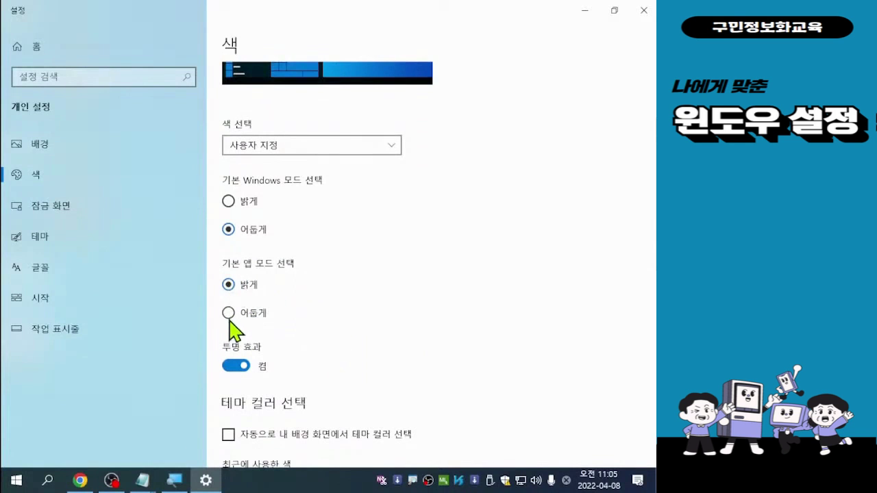
click(229, 313)
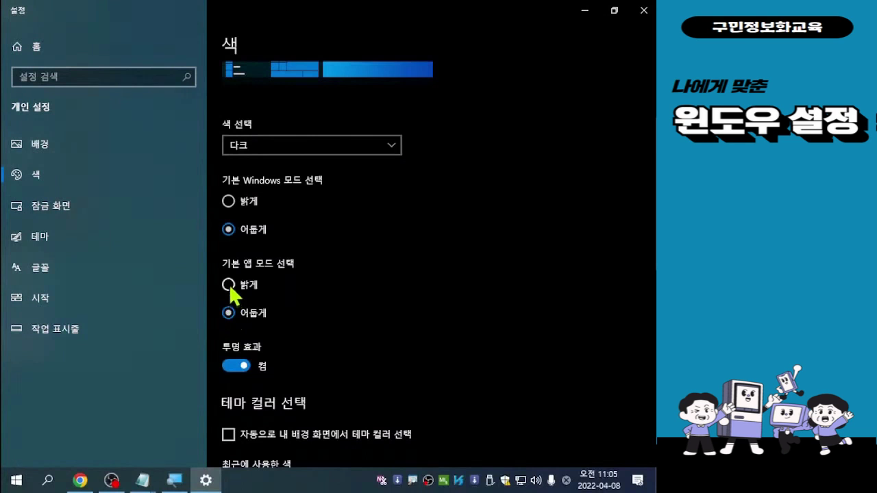
click(228, 284)
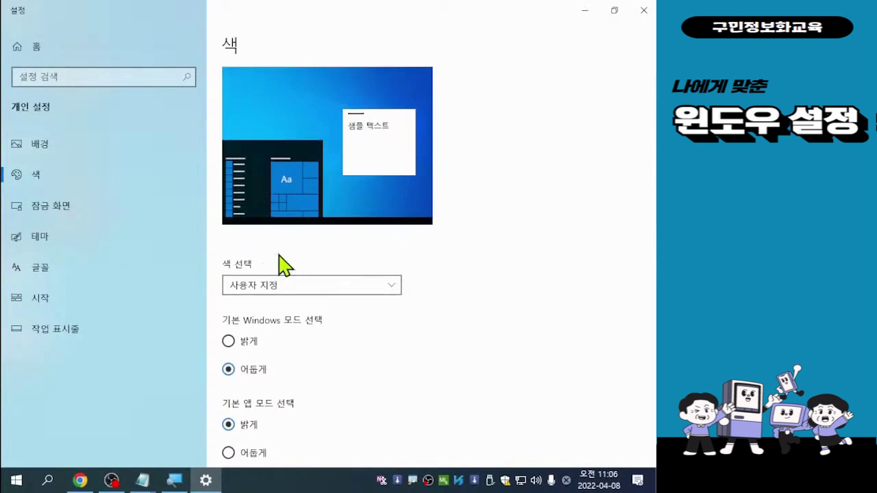
Look over the 색 page from the preview and mode choices down to 최근에 사용한 색.
key(ctrl)
key(ctrl)
scroll(337, 351, down, 1)
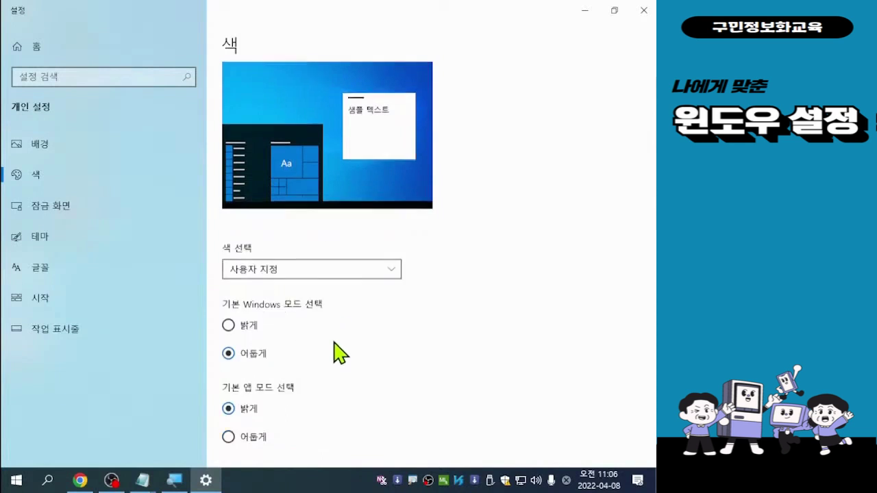
scroll(337, 350, down, 4)
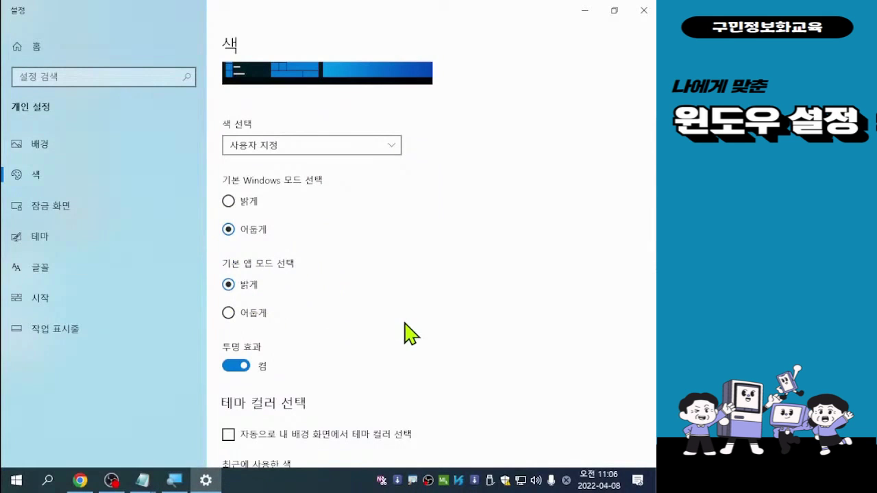
scroll(410, 335, down, 2)
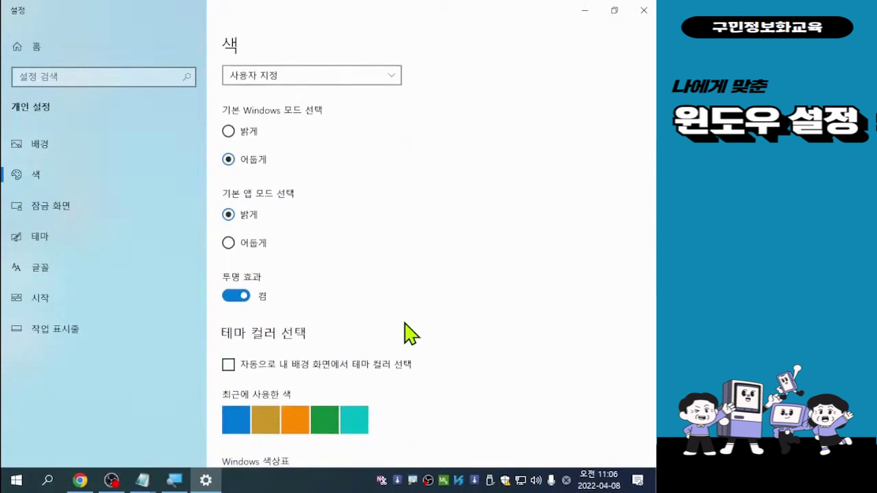
scroll(409, 335, up, 4)
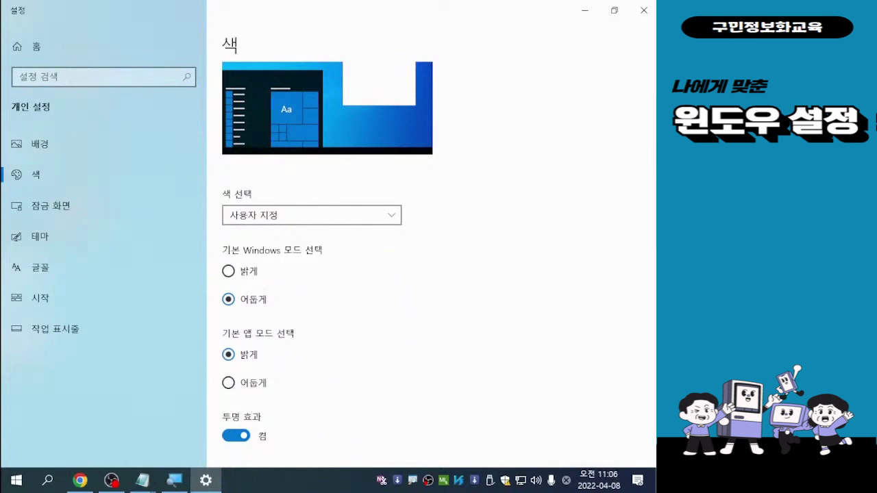
key(alt+Tab)
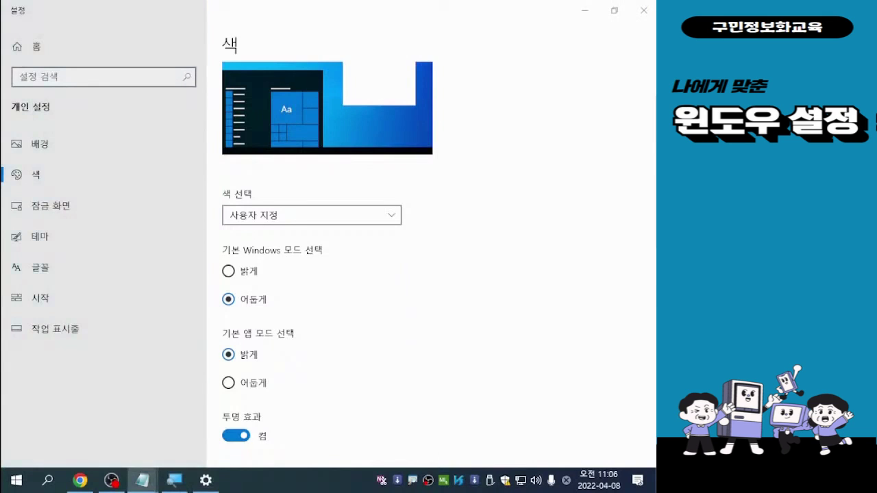
key(alt+Tab)
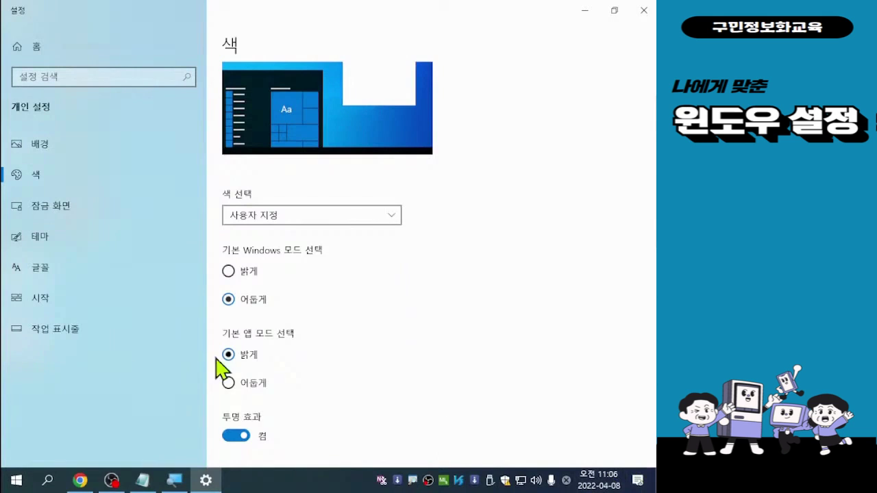
click(137, 481)
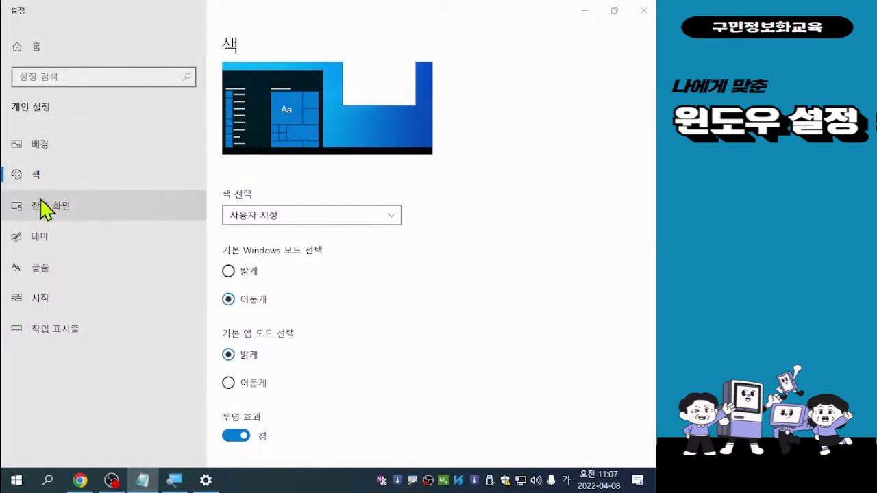
Go to the 잠금 화면 settings and view the 배경 choices without changing the selection.
click(58, 216)
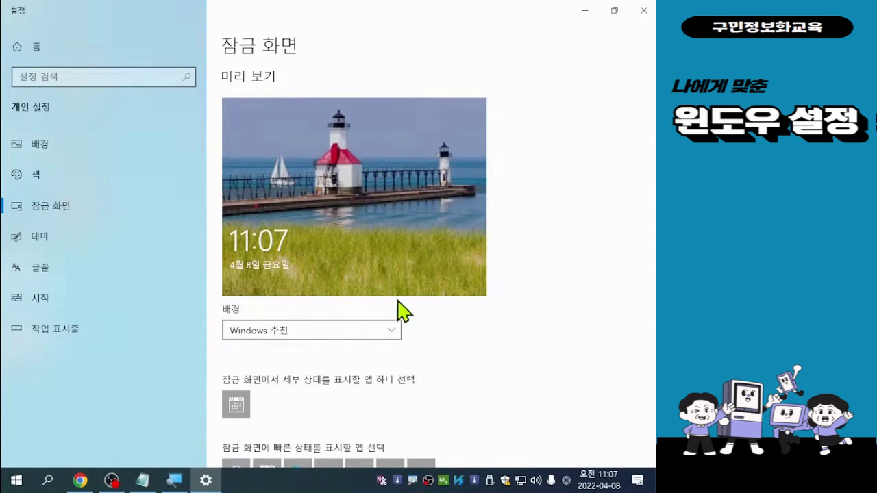
click(389, 247)
click(389, 247)
scroll(458, 363, down, 1)
scroll(460, 379, down, 1)
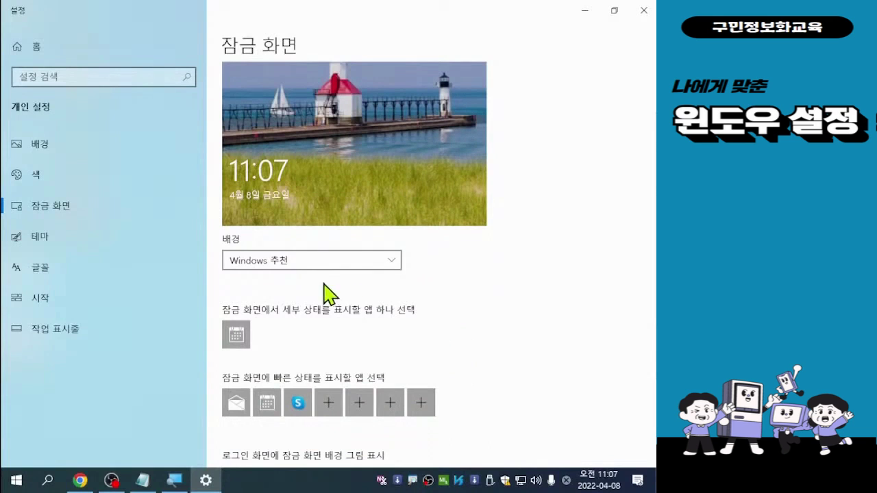
click(391, 270)
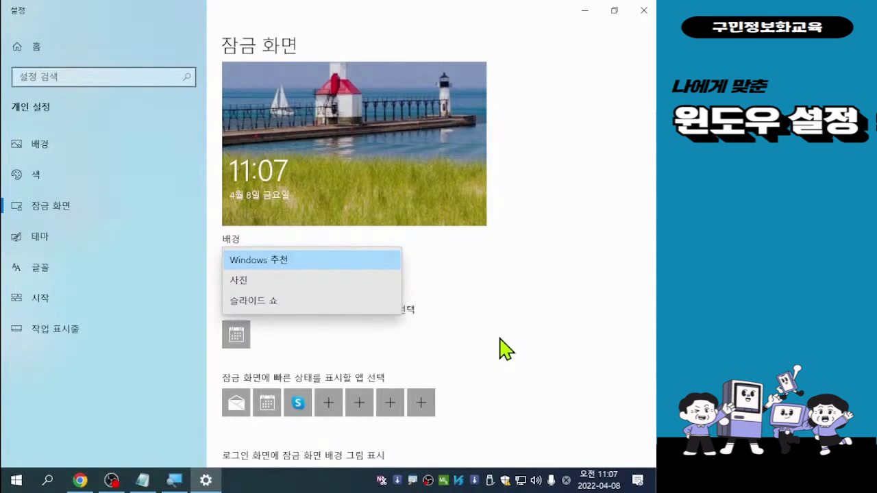
click(528, 336)
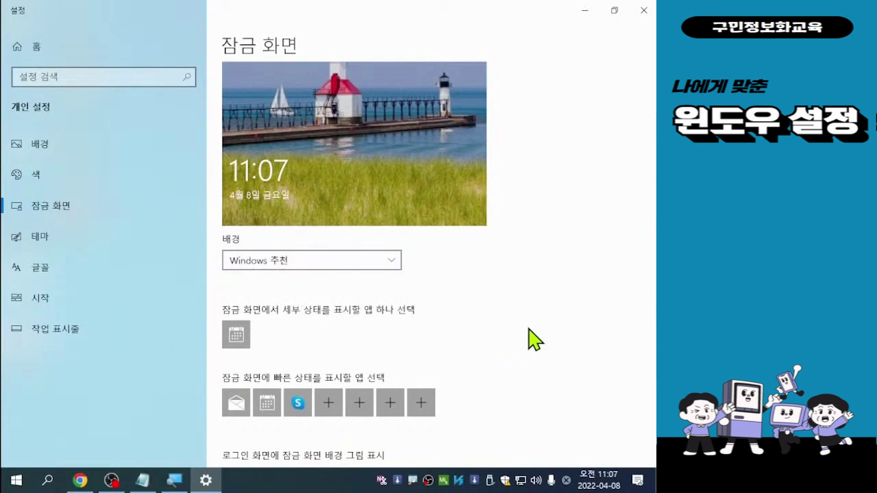
View the app choices for 잠금 화면에서 세부 상태를 표시할 앱 하나 선택 without changing the selected app.
scroll(521, 364, down, 2)
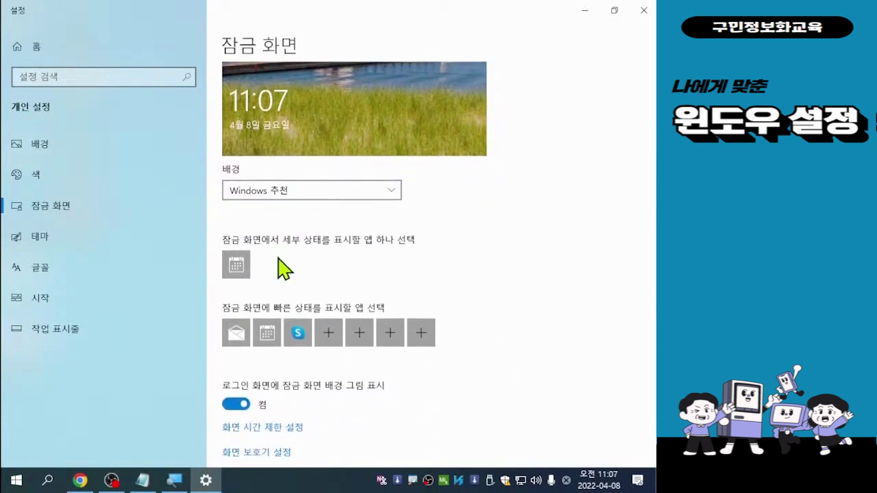
click(241, 270)
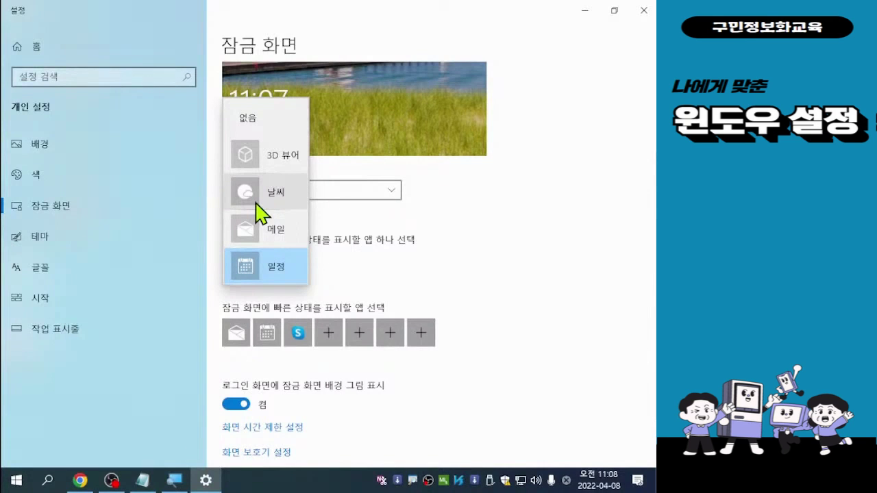
key(ctrl)
key(ctrl)
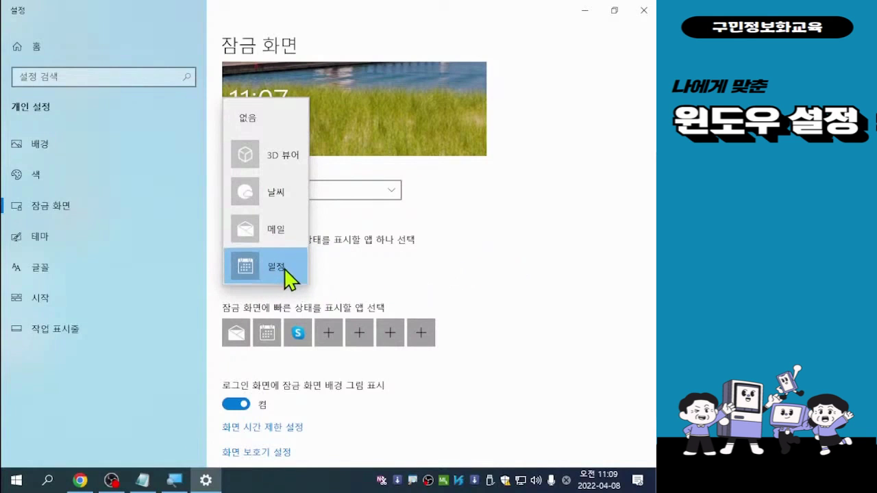
click(348, 276)
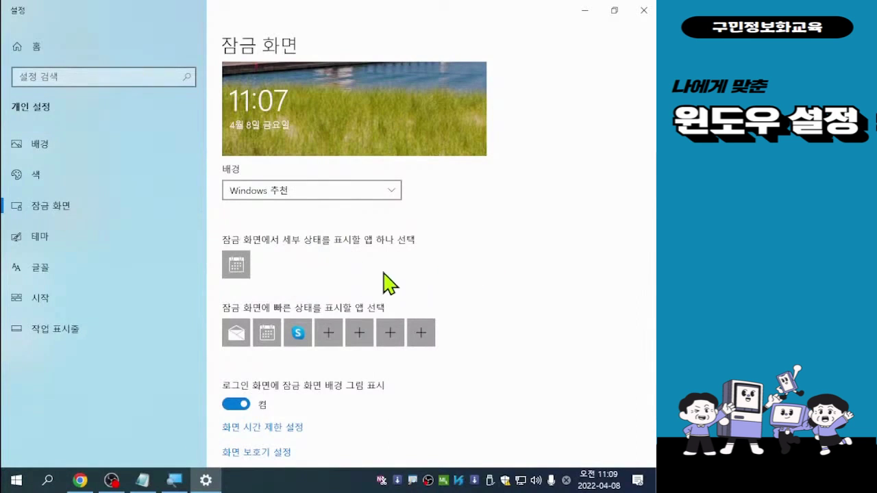
View the apps offered for the first empty slot under 잠금 화면에 빠른 상태를 표시할 앱 선택 without adding one.
scroll(342, 247, up, 2)
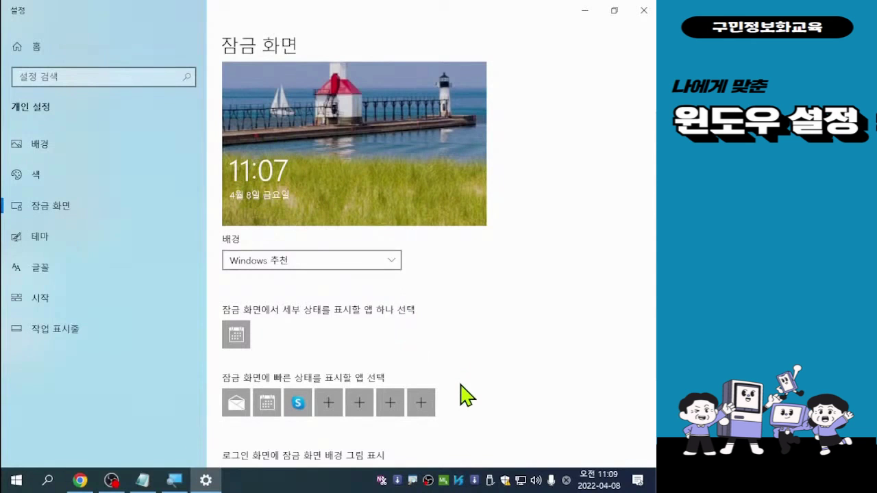
scroll(465, 396, down, 2)
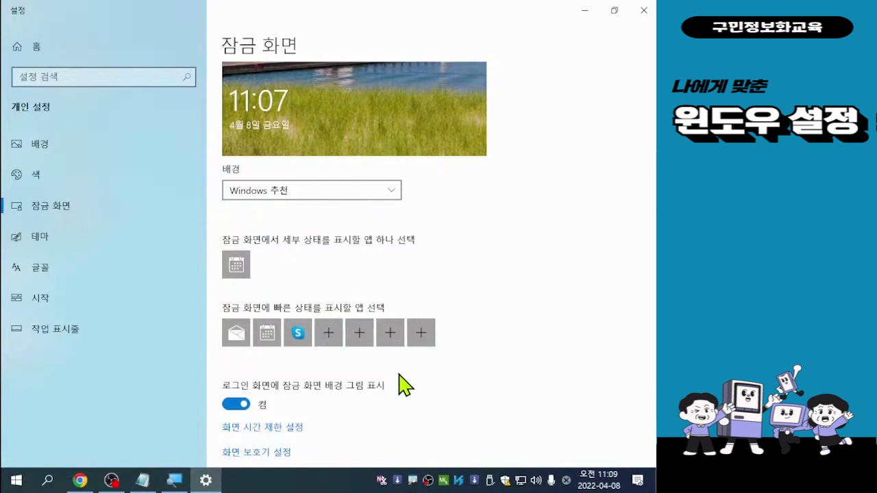
click(329, 335)
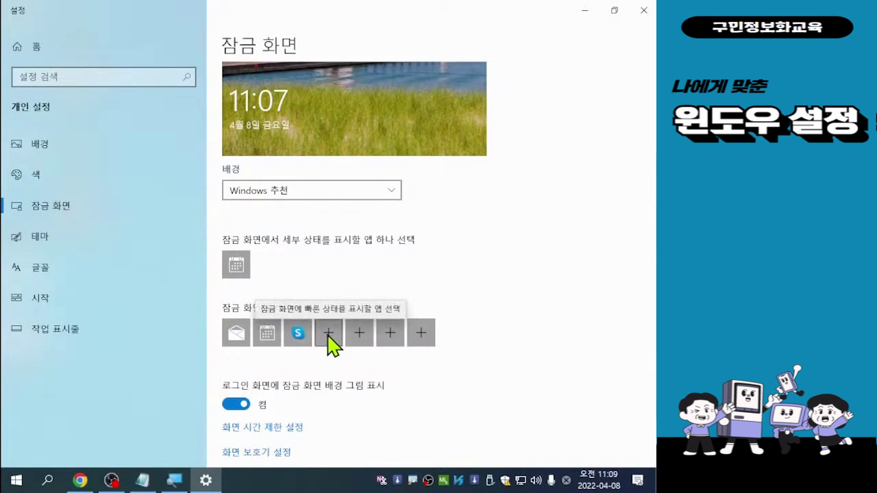
click(328, 335)
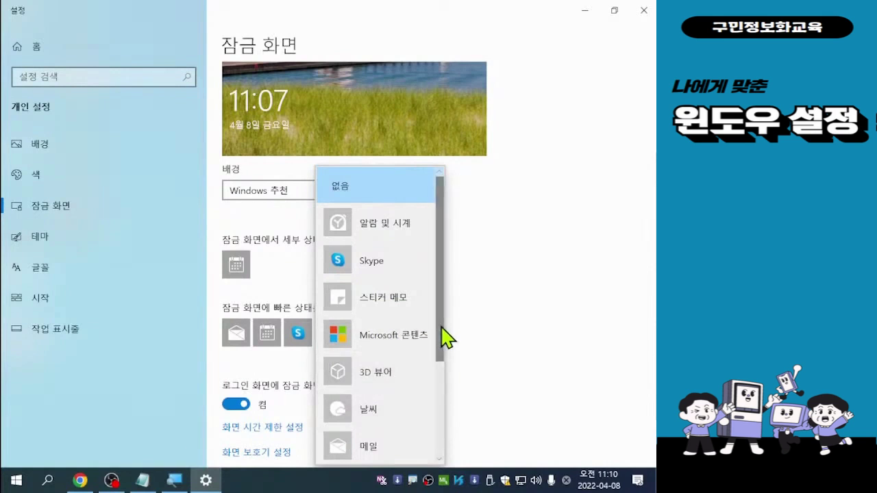
drag(445, 336, 436, 314)
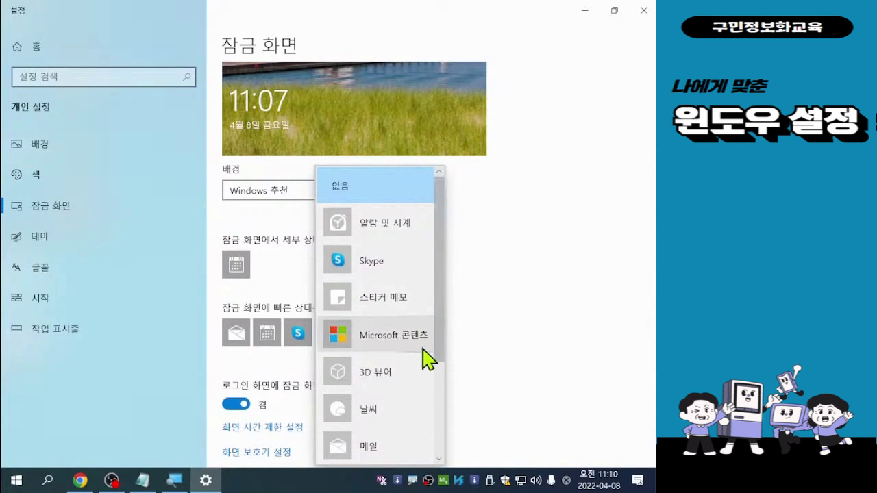
click(517, 347)
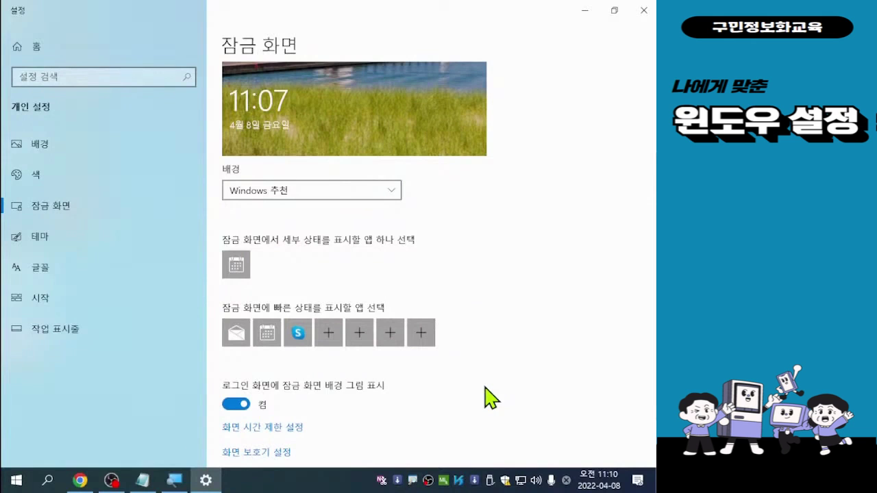
Go to 화면 시간 제한 설정 and view the time choices for 화면 and 절전 모드 without changing either.
scroll(491, 397, down, 2)
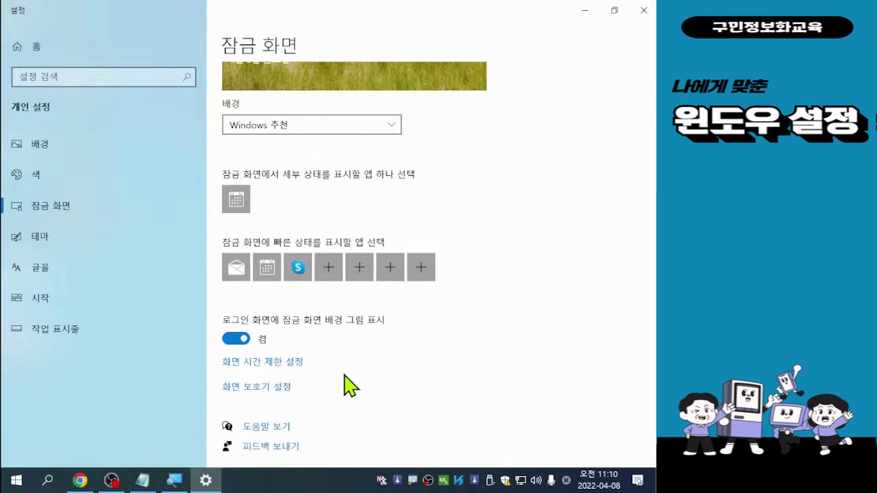
click(268, 363)
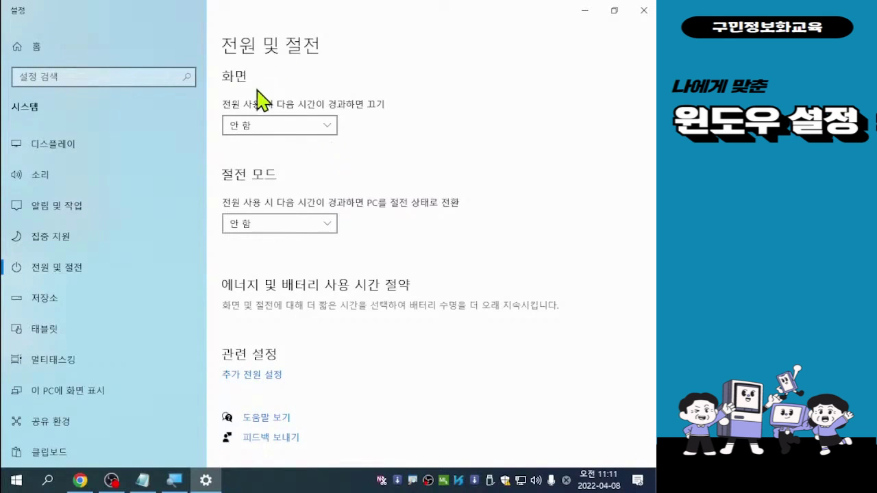
click(330, 136)
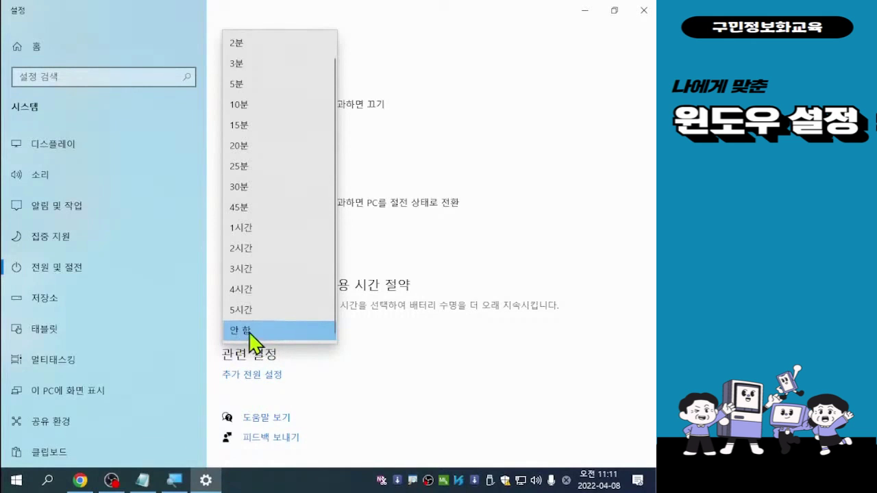
click(460, 134)
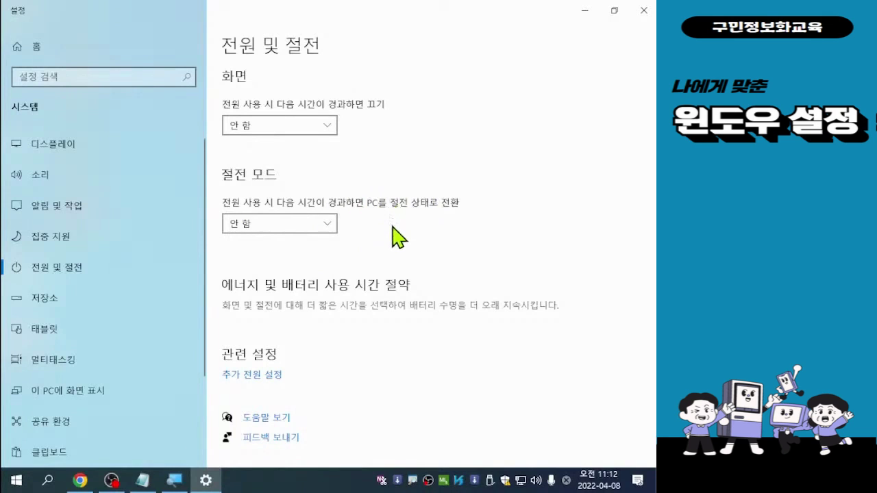
click(326, 223)
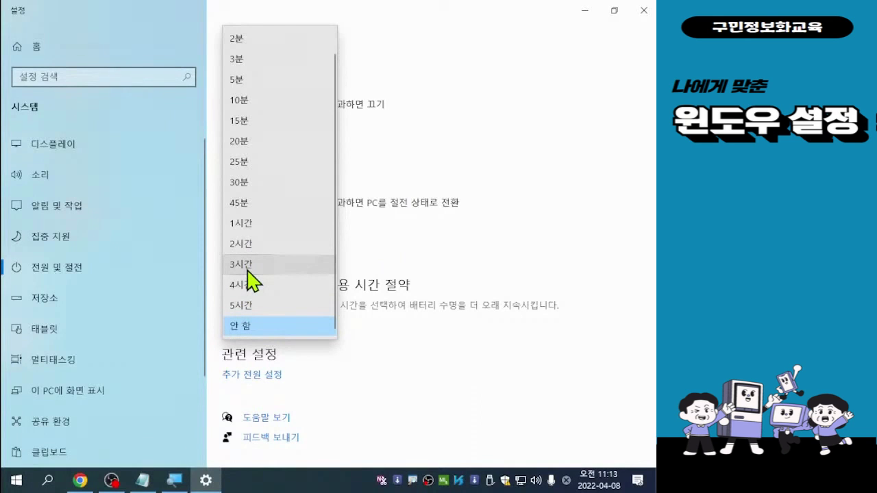
click(531, 229)
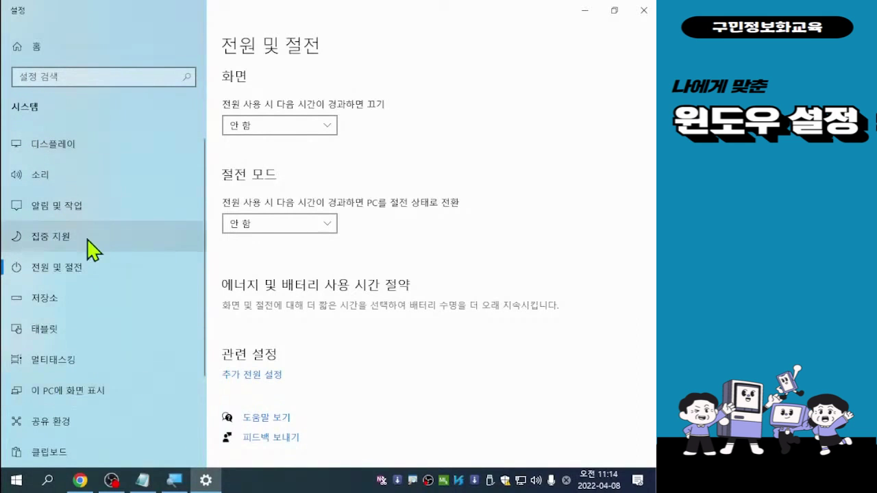
Return to the 잠금 화면 page of 개인 설정, open 화면 보호기 설정 and move its dialog clear of the page links.
click(23, 47)
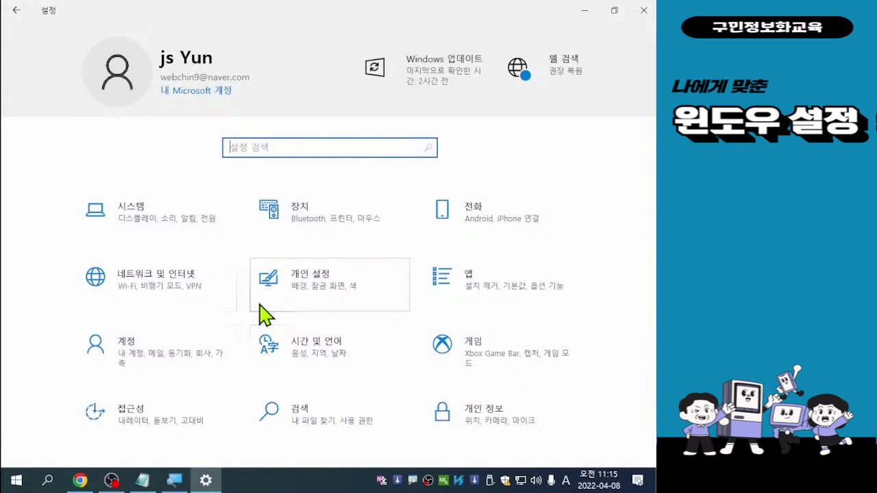
click(328, 302)
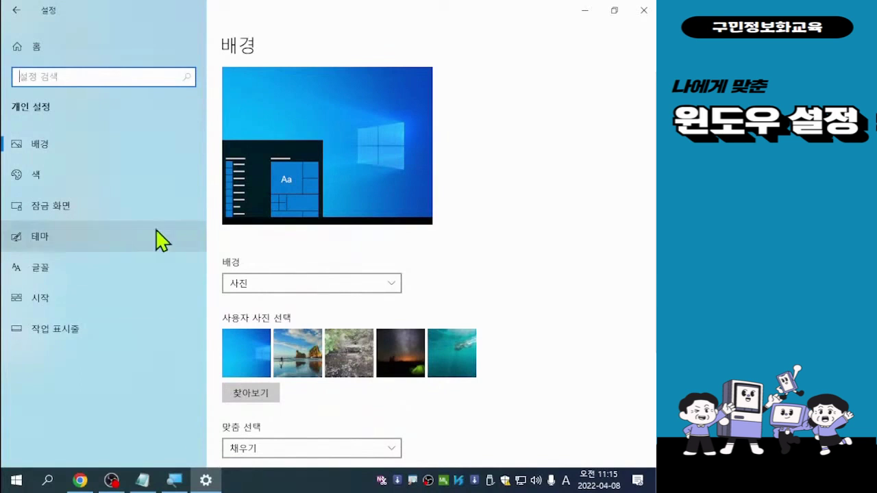
click(58, 211)
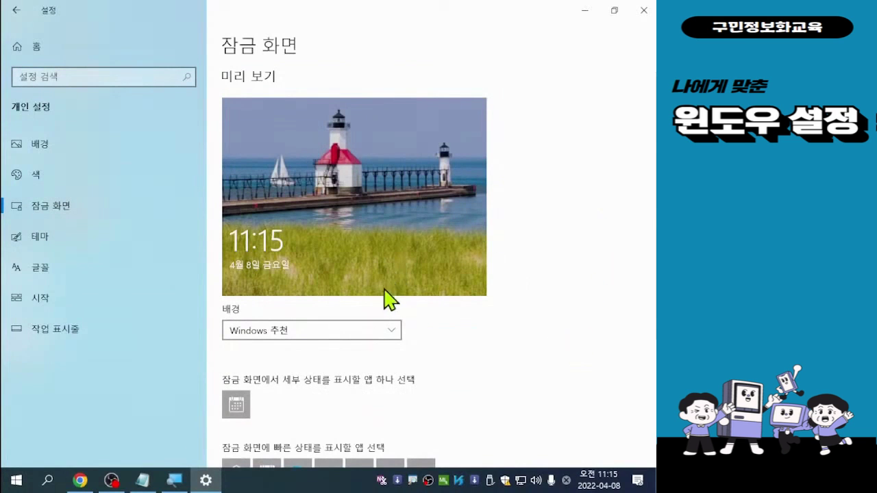
scroll(432, 344, down, 2)
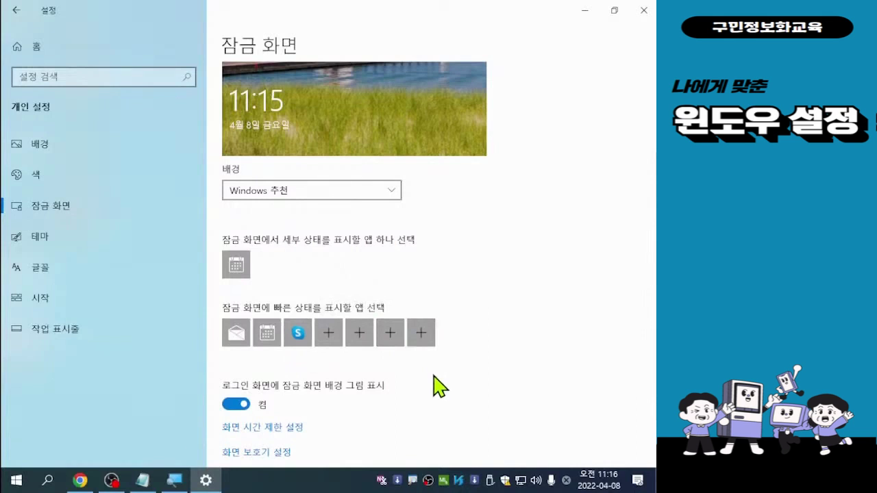
scroll(439, 388, down, 2)
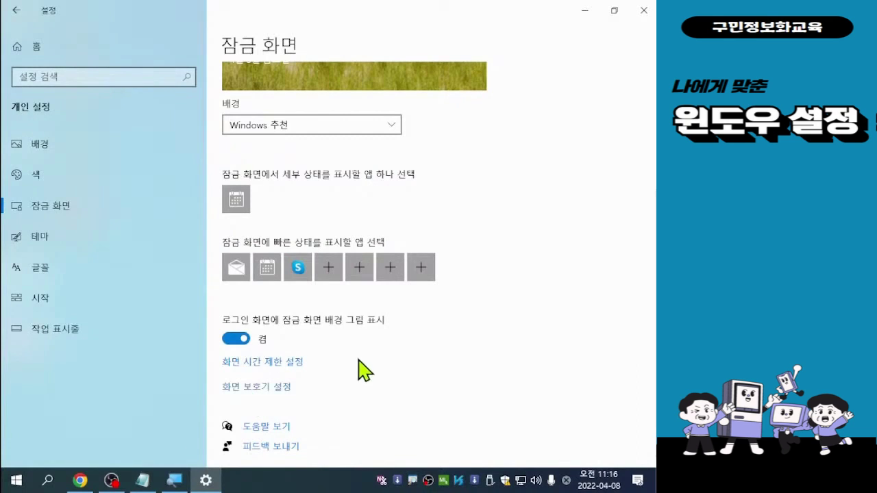
click(264, 391)
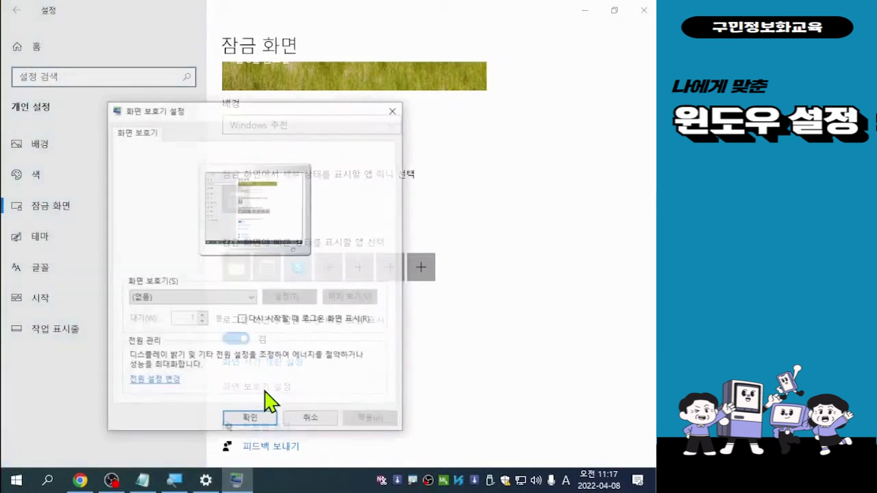
drag(251, 112, 333, 60)
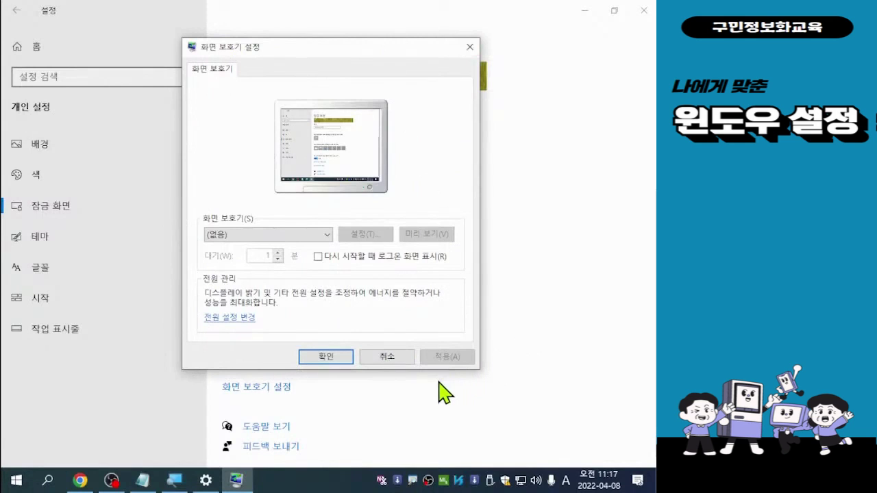
Try the 3차원 텍스트, 리본 and 비눗방울 screen savers one after another in the preview.
click(259, 234)
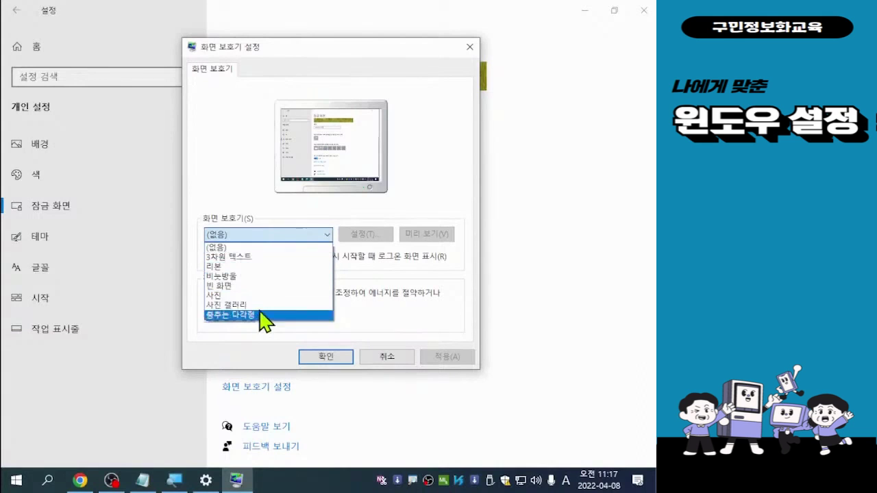
click(237, 258)
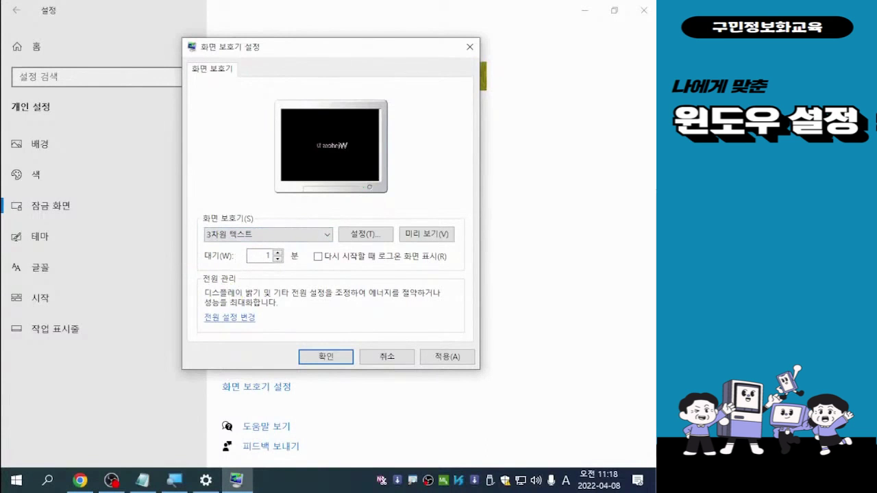
key(alt+Tab)
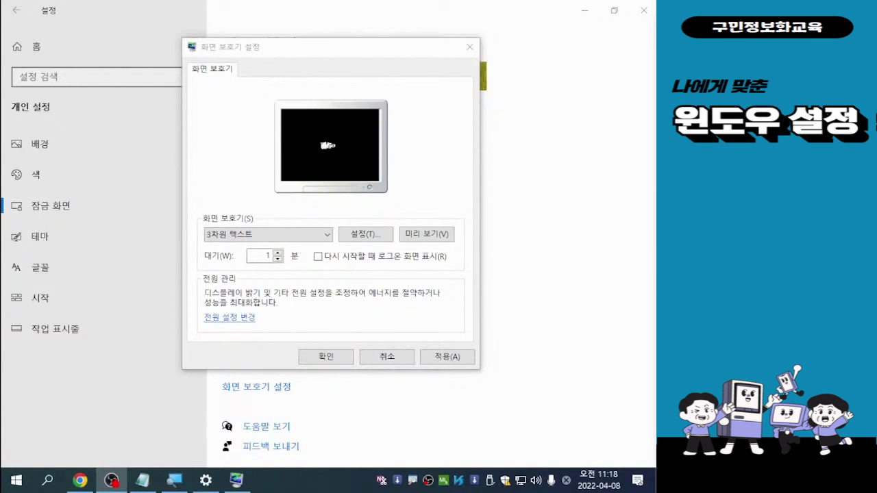
click(261, 259)
click(261, 233)
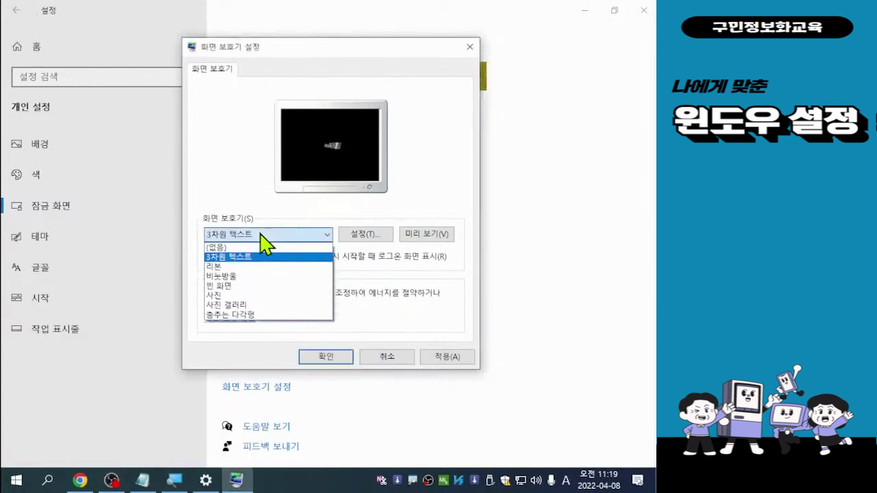
click(215, 266)
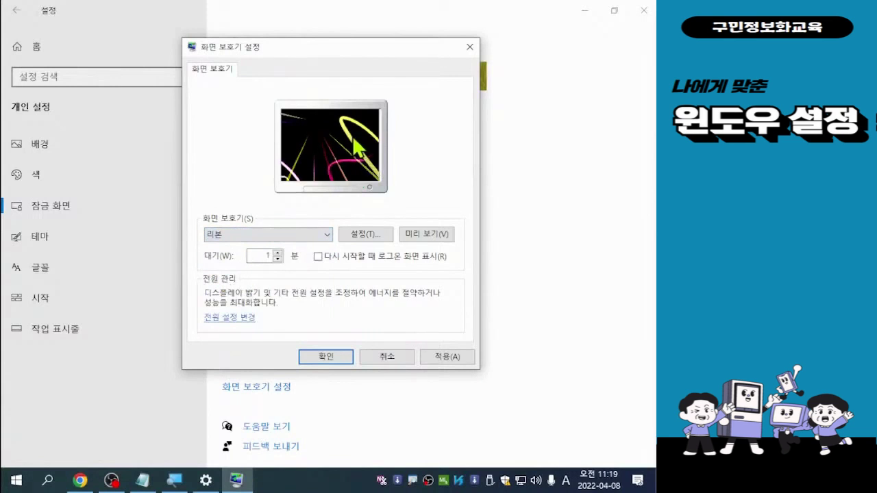
click(250, 237)
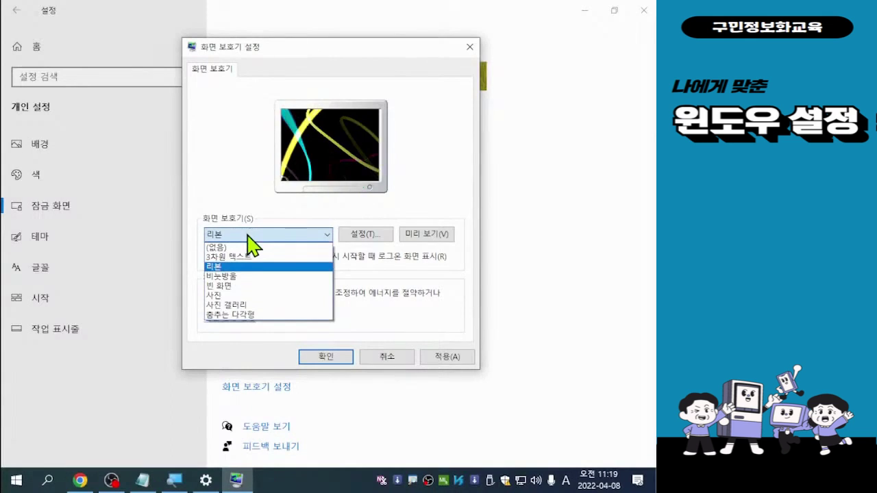
click(228, 277)
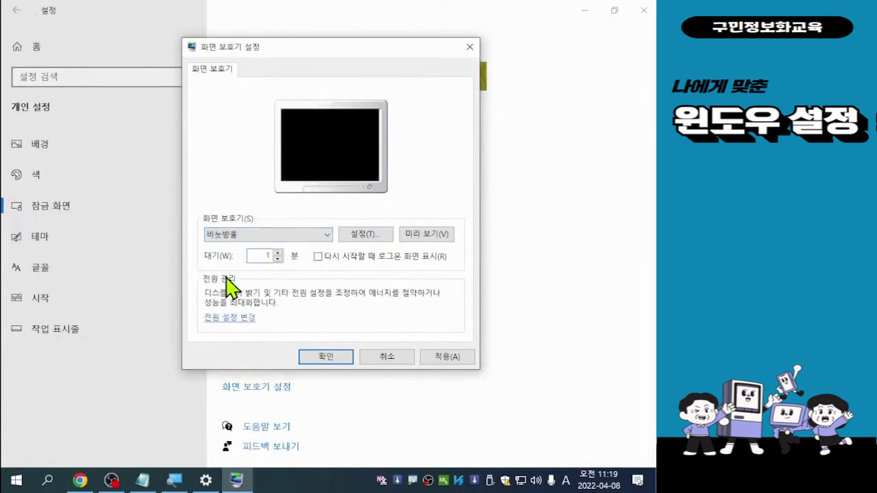
Choose the 춤추는 다각형 screen saver and set its 대기 time to 10 minutes.
click(296, 236)
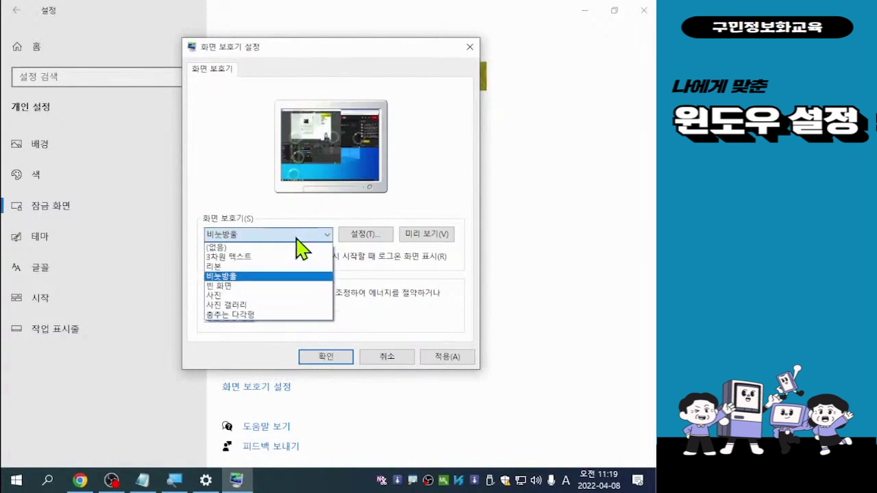
click(244, 315)
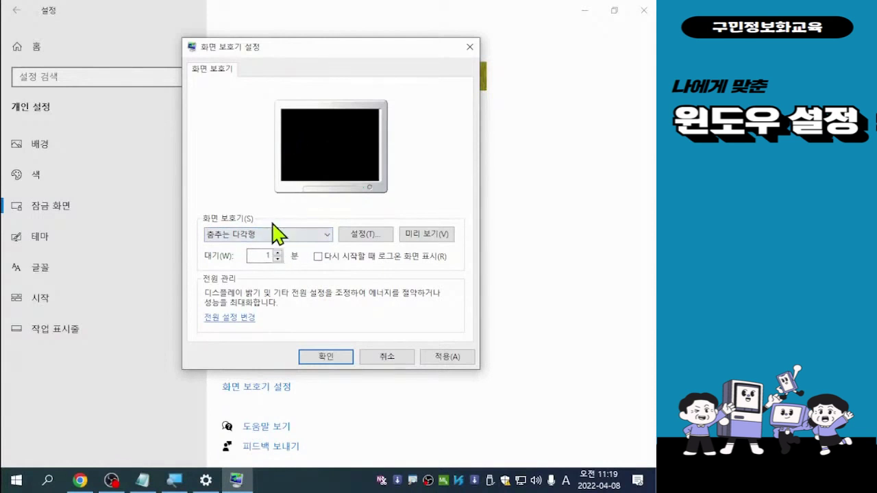
click(267, 256)
text(1)
key(alt+Tab)
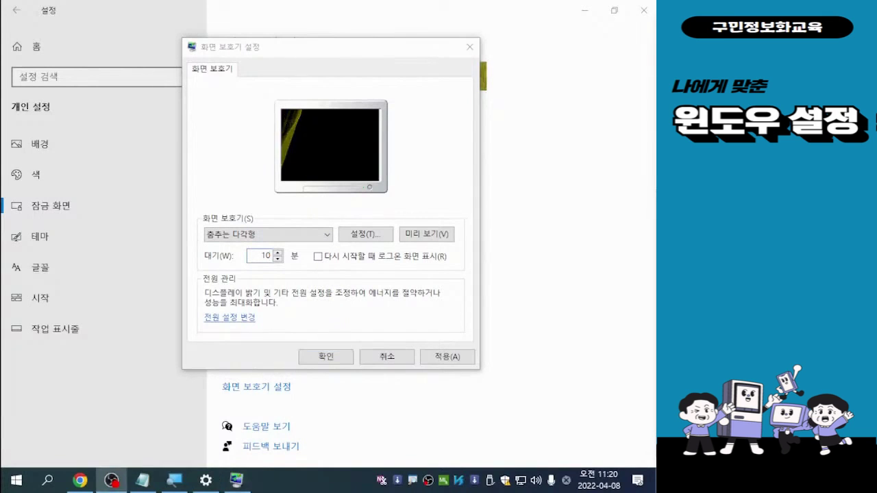
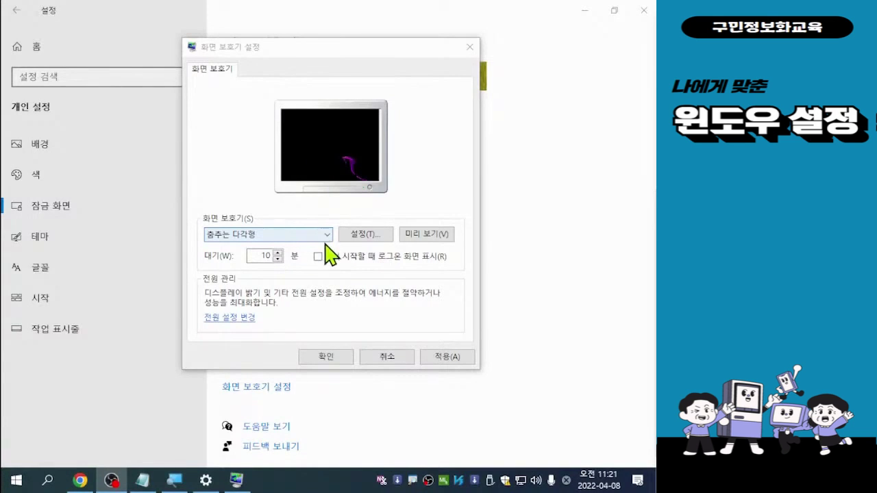
Set the screen saver to (없음) and save the 화면 보호기 설정.
click(330, 236)
click(329, 236)
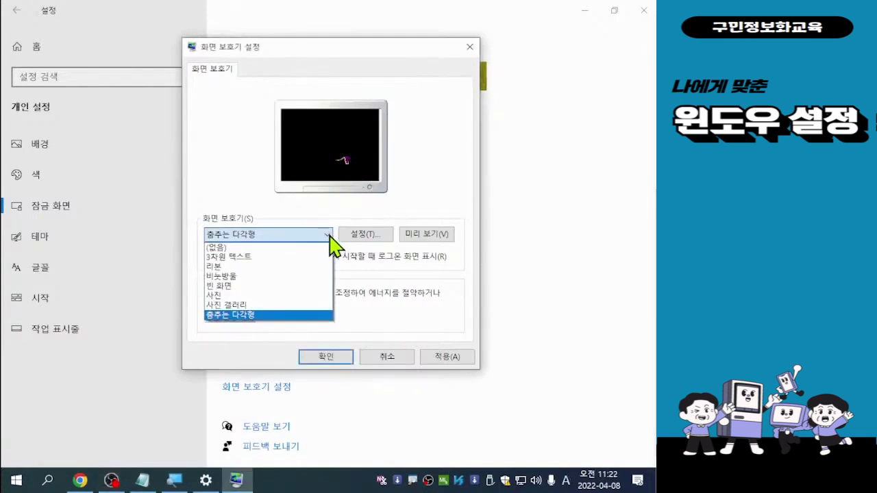
click(222, 247)
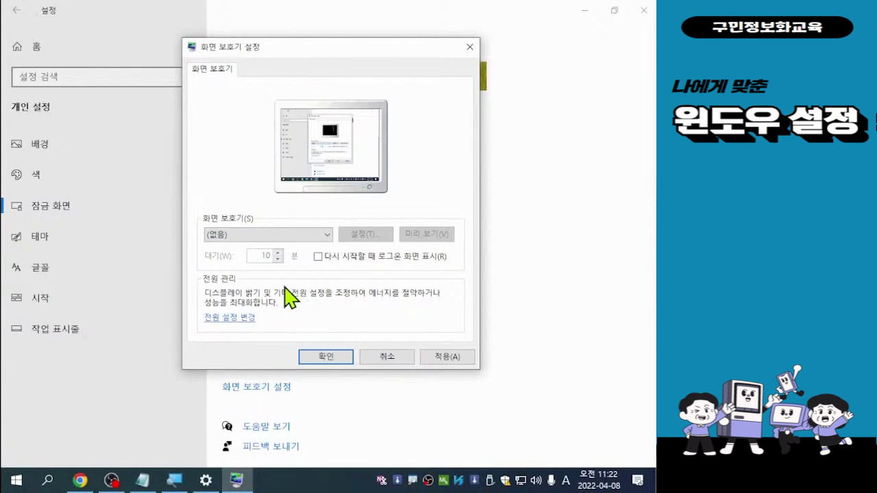
click(326, 357)
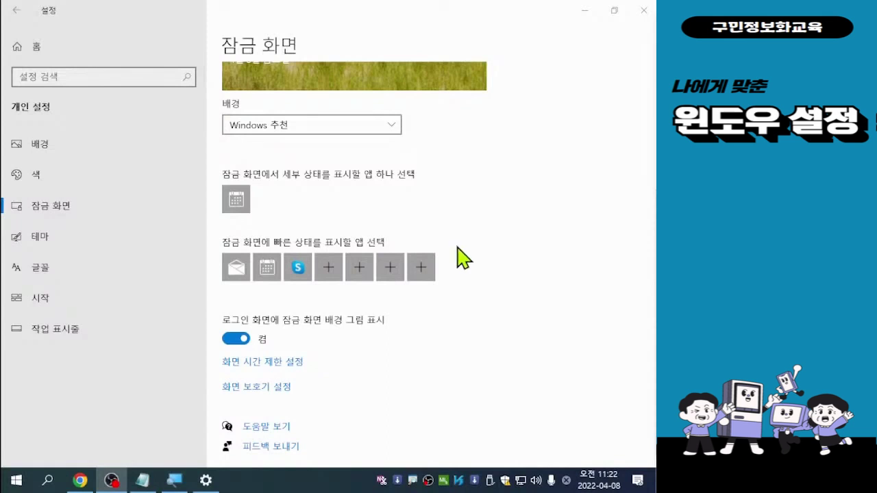
Go to the 테마 page of 개인 설정 and look over the current theme's elements and the 테마 변경 choices.
click(54, 219)
click(39, 240)
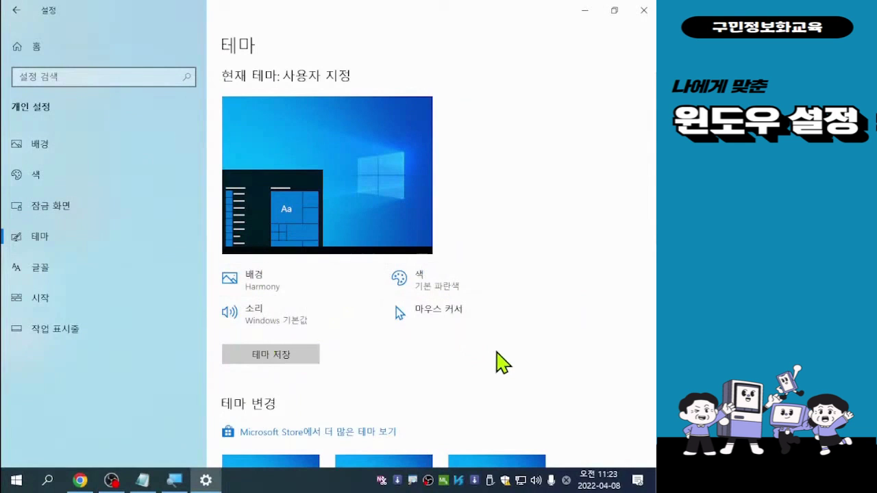
scroll(500, 362, down, 2)
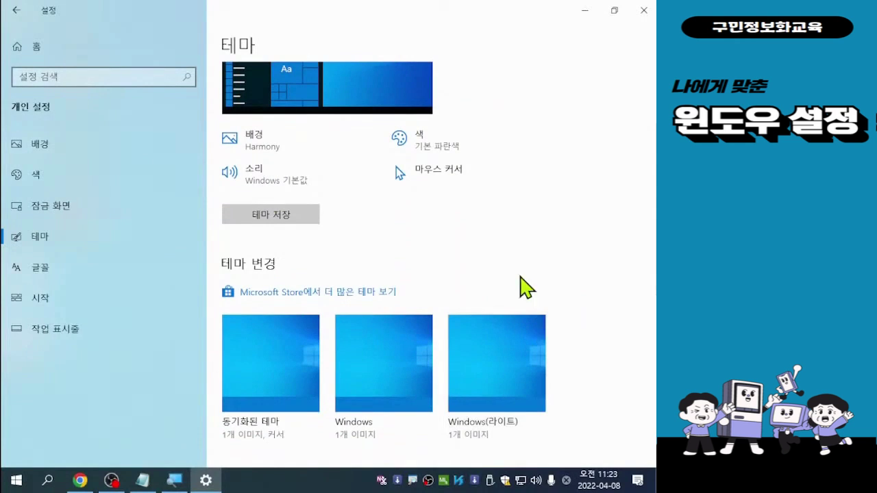
scroll(419, 248, up, 1)
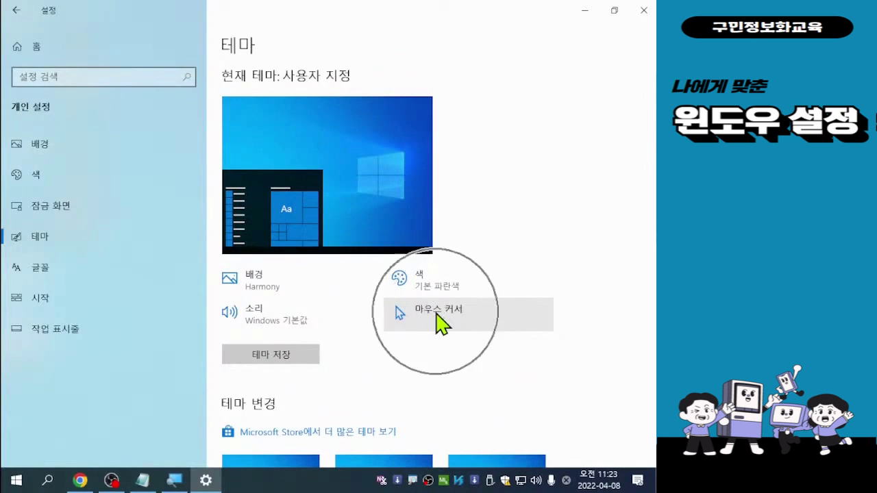
Open the theme's 마우스 커서 settings, reposition the 마우스 속성 dialog, and view its 단추 and 포인터 options.
click(437, 317)
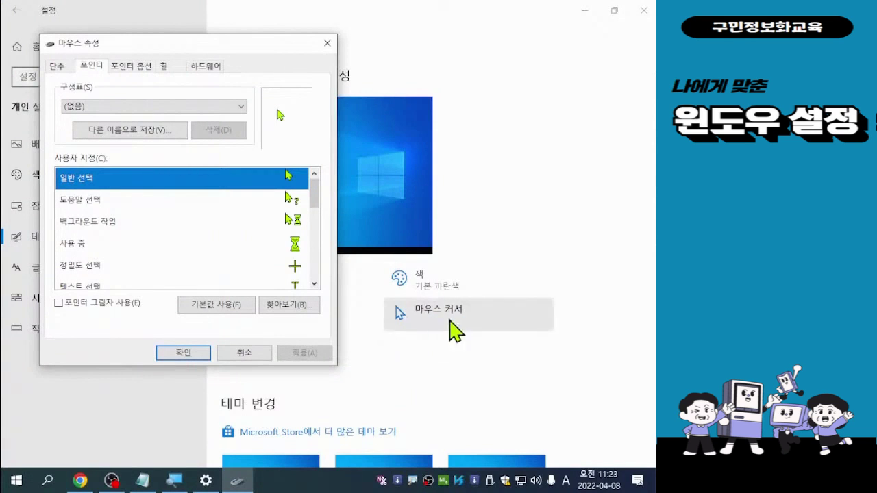
drag(168, 43, 275, 39)
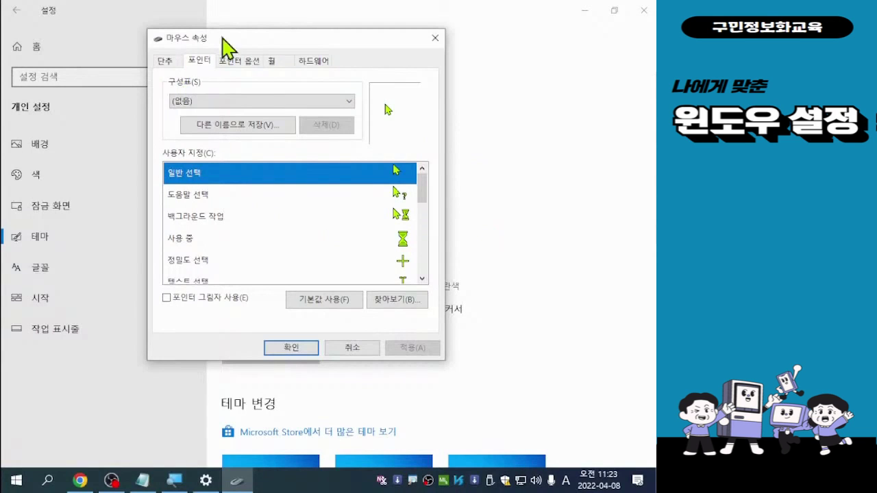
drag(247, 39, 204, 39)
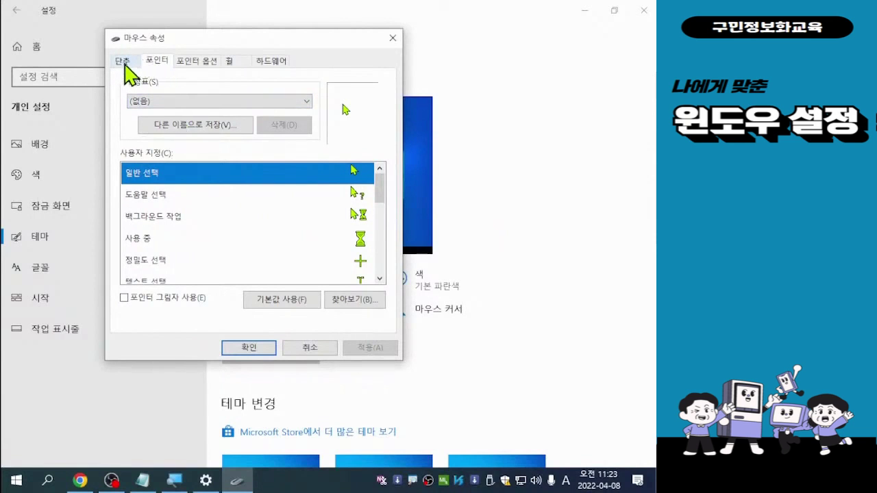
click(124, 61)
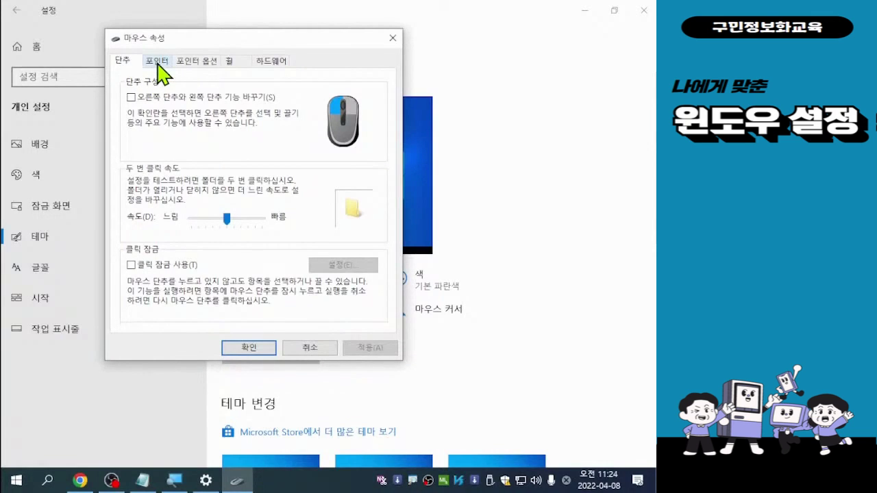
click(157, 63)
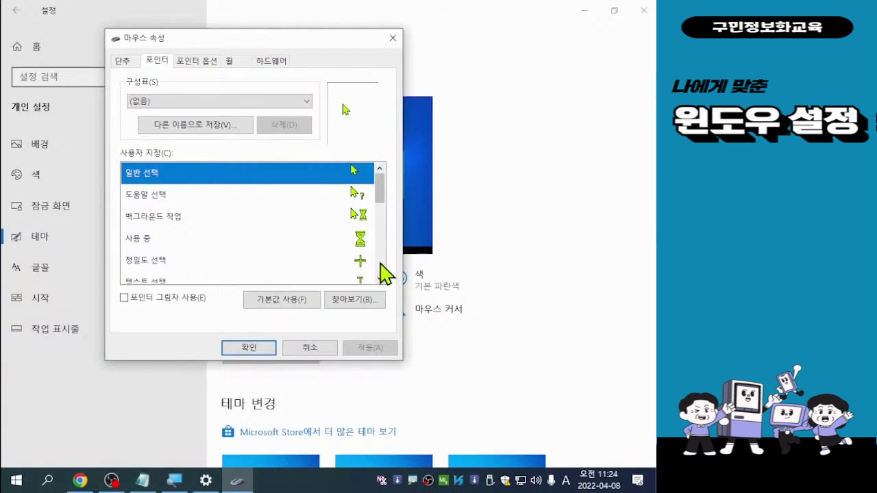
mouse_move(378, 191)
mouse_down()
mouse_move(381, 201)
mouse_move(379, 180)
mouse_up()
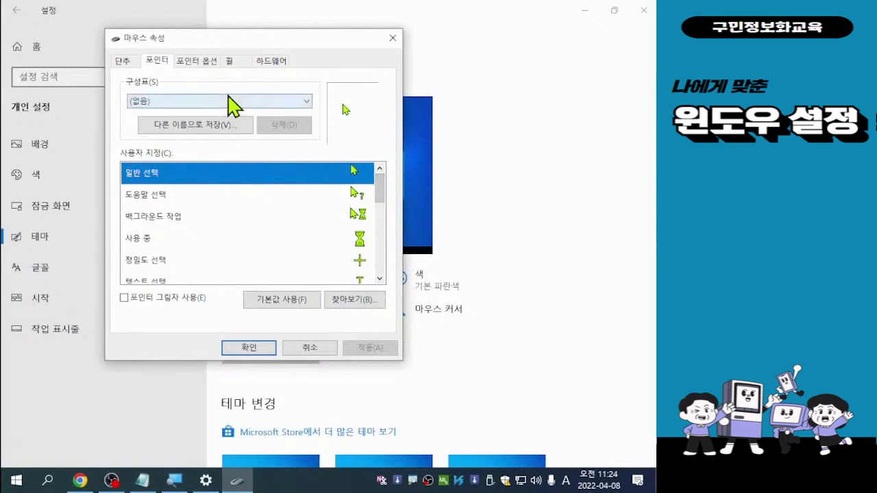
View 포인터 옵션, test the pointer location indicator several times, and close 마우스 속성 without changing anything.
click(200, 63)
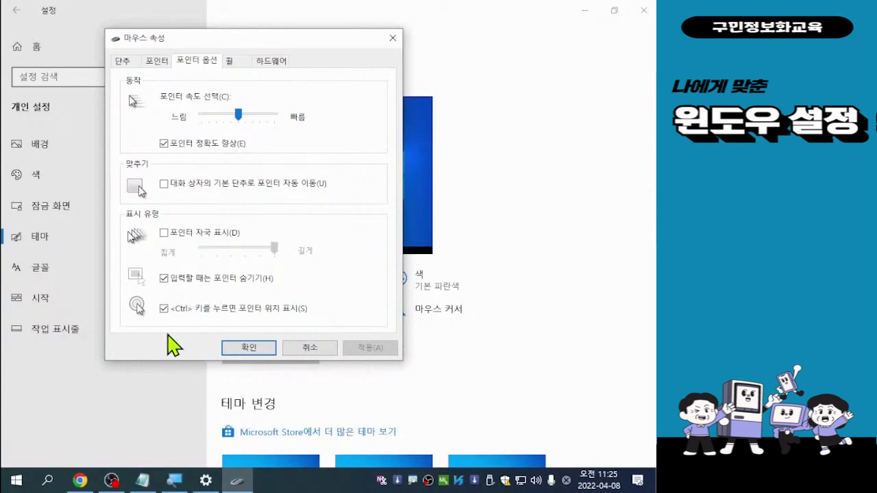
key(ctrl)
key(ctrl)
key(ctrl)
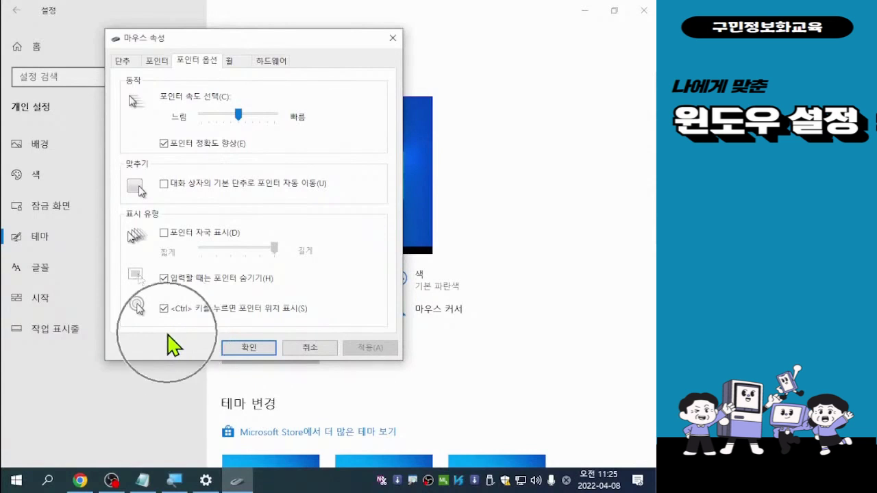
key(ctrl)
key(ctrl)
key(ctrl)
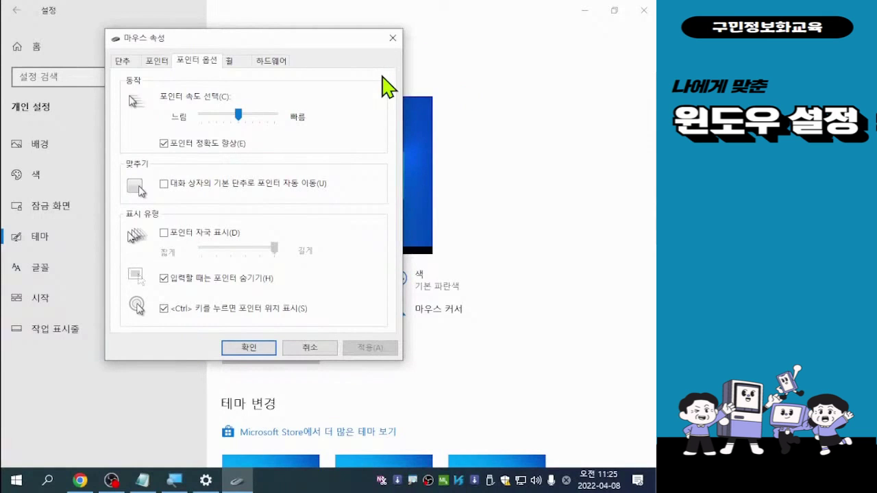
click(392, 39)
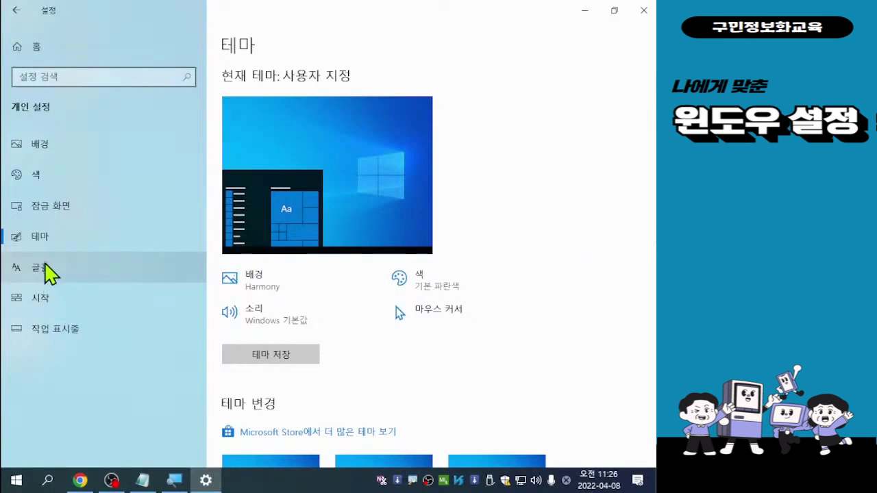
Go to the 글꼴 page of 개인 설정 and browse the available fonts.
click(48, 282)
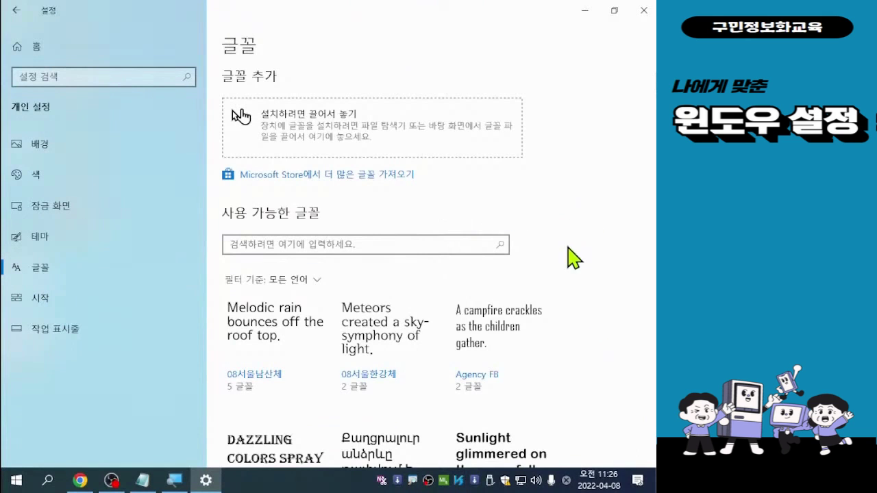
scroll(569, 276, down, 2)
scroll(569, 287, down, 4)
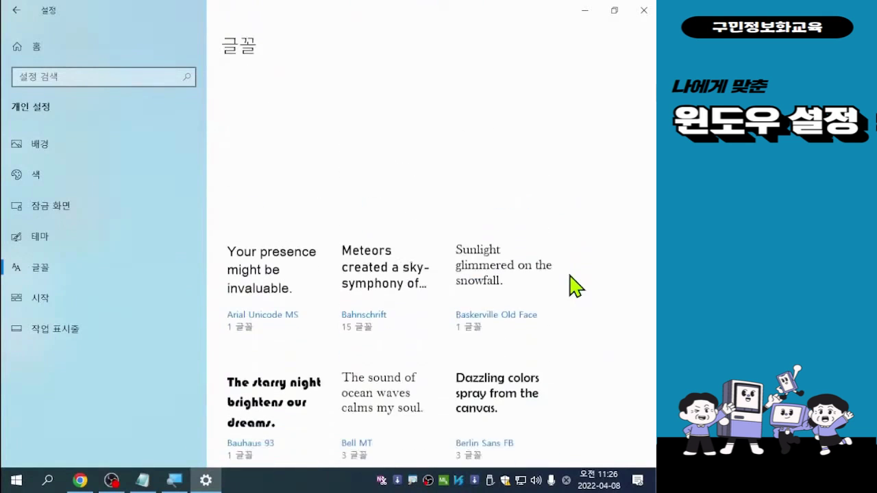
scroll(569, 277, up, 6)
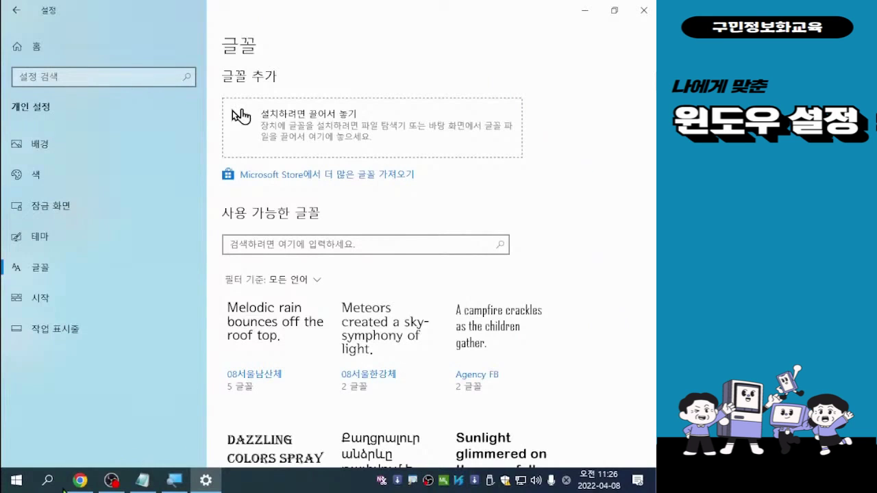
Demonstrate reaching 설정 through the Start menu, and close the 설정 window.
click(19, 485)
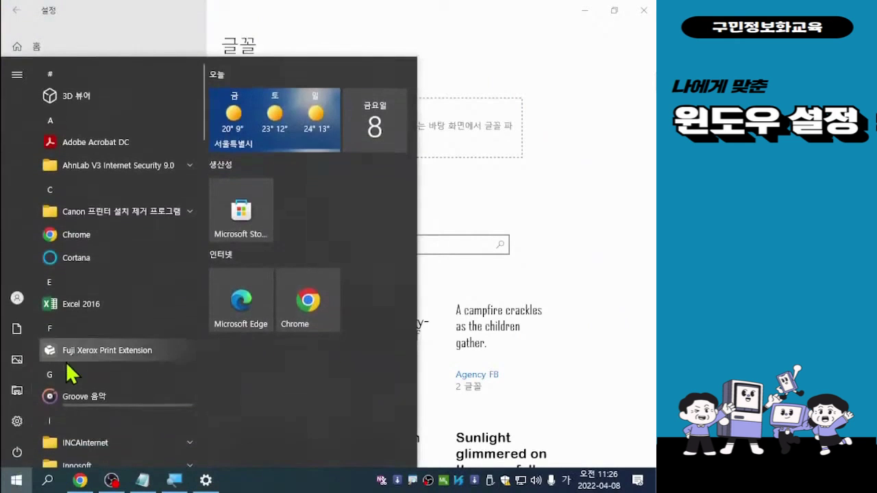
mouse_move(27, 436)
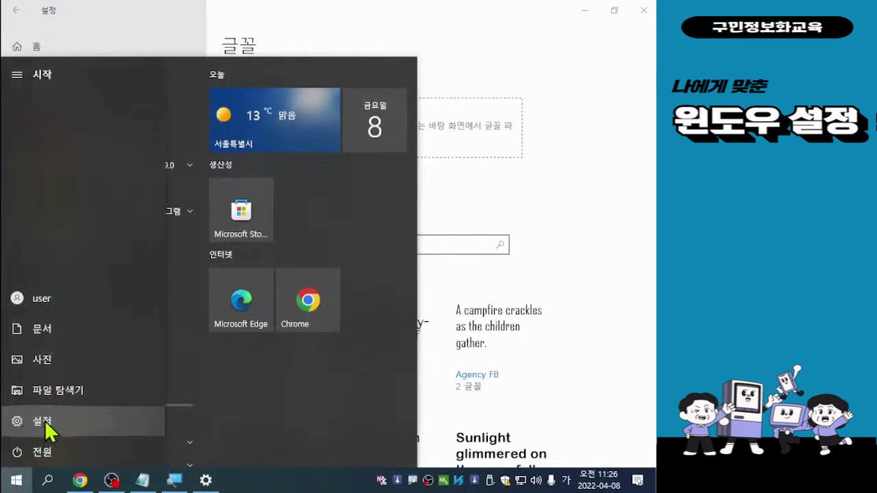
click(44, 420)
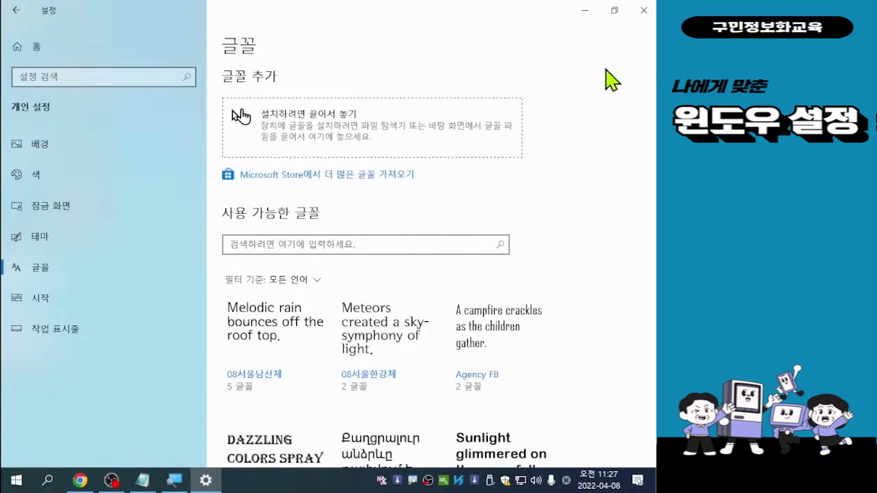
click(646, 12)
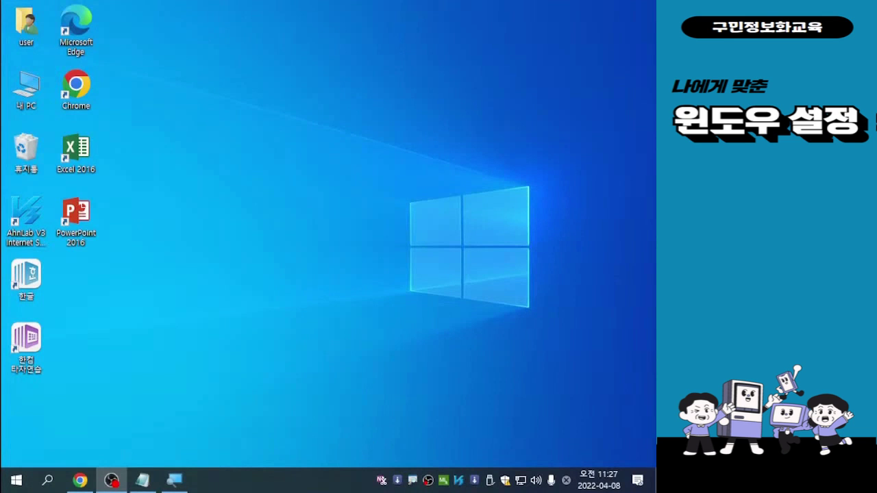
click(152, 485)
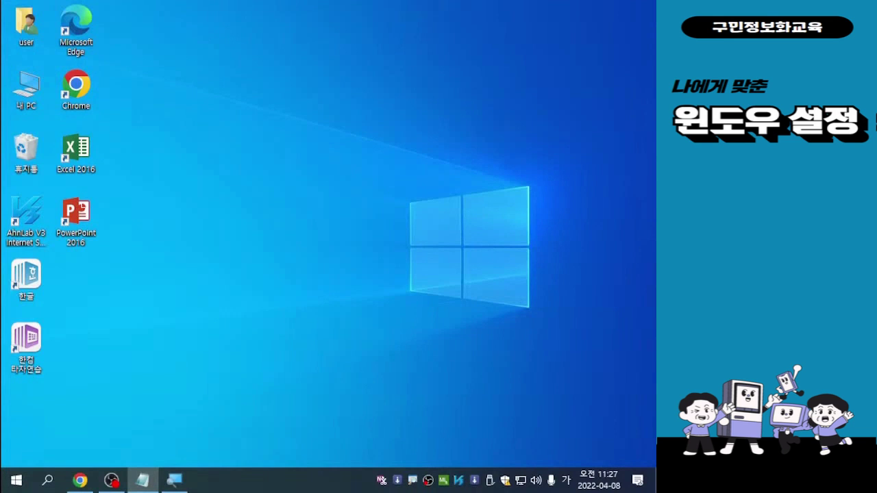
click(416, 166)
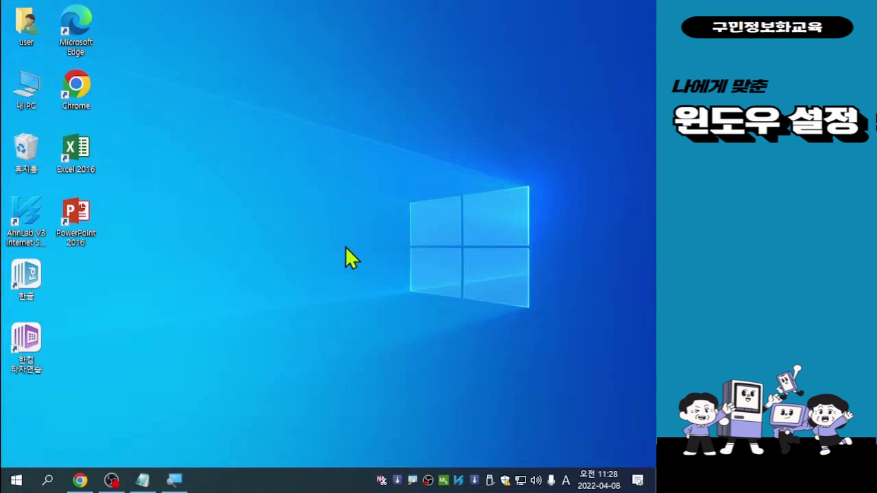
mouse_move(175, 481)
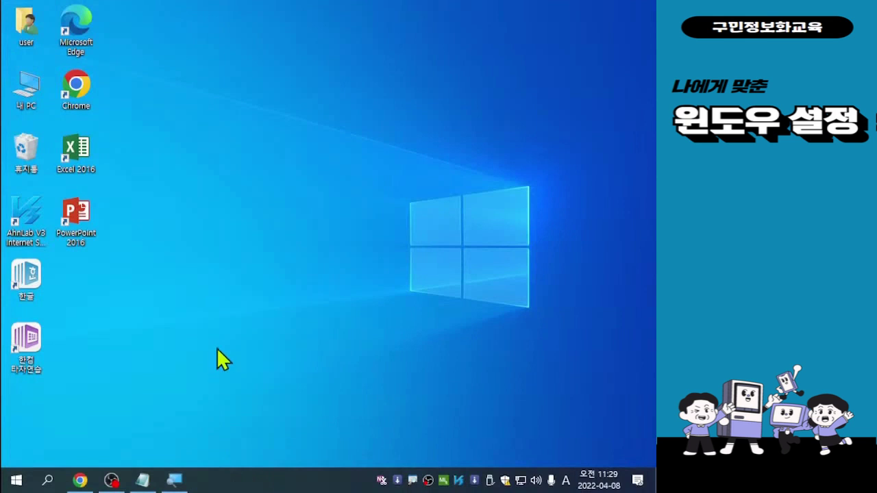
Open 내 PC from the desktop to view its folders and drives, and close the window.
click(30, 103)
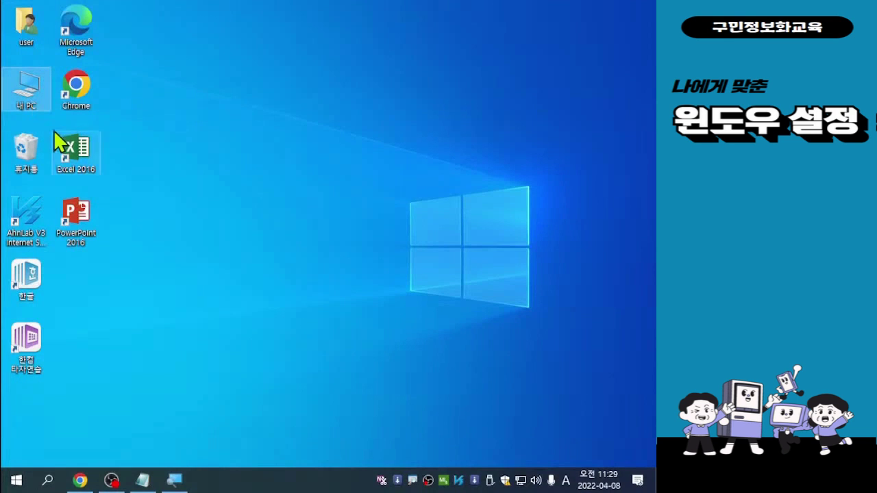
double_click(35, 100)
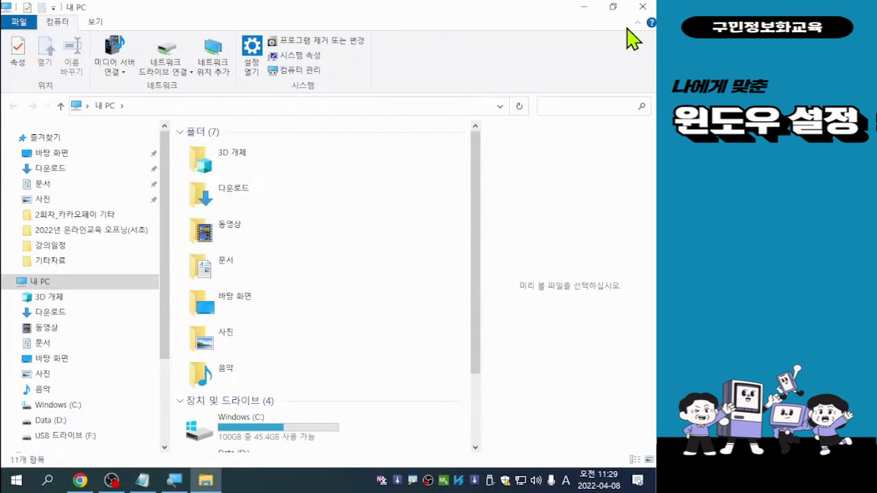
click(643, 7)
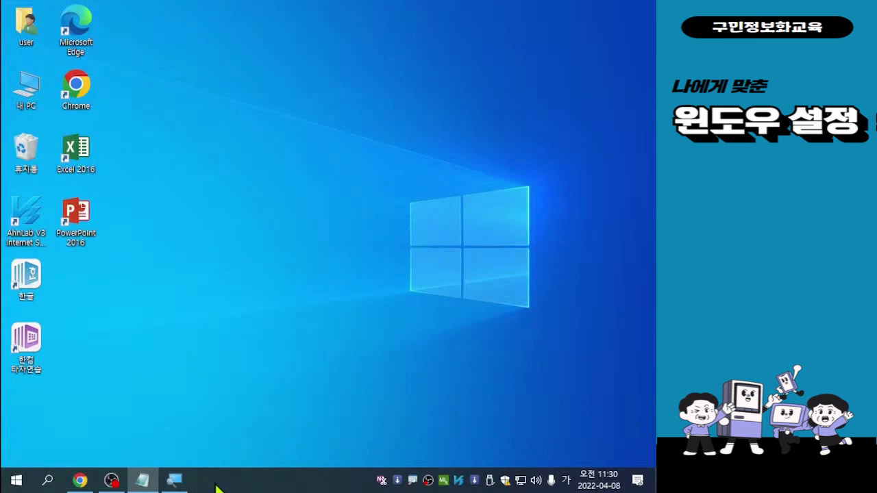
Review the Start menu's app list and tiles, and display the alphabetical index of the installed apps.
click(16, 480)
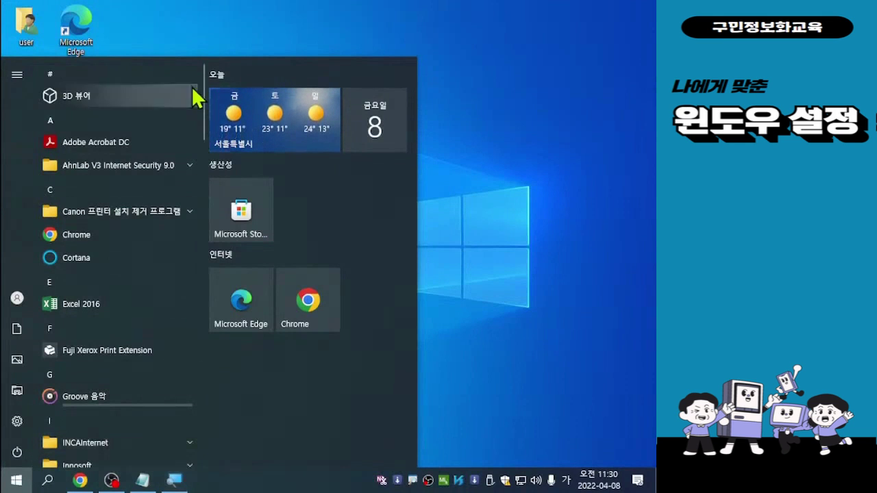
mouse_move(31, 393)
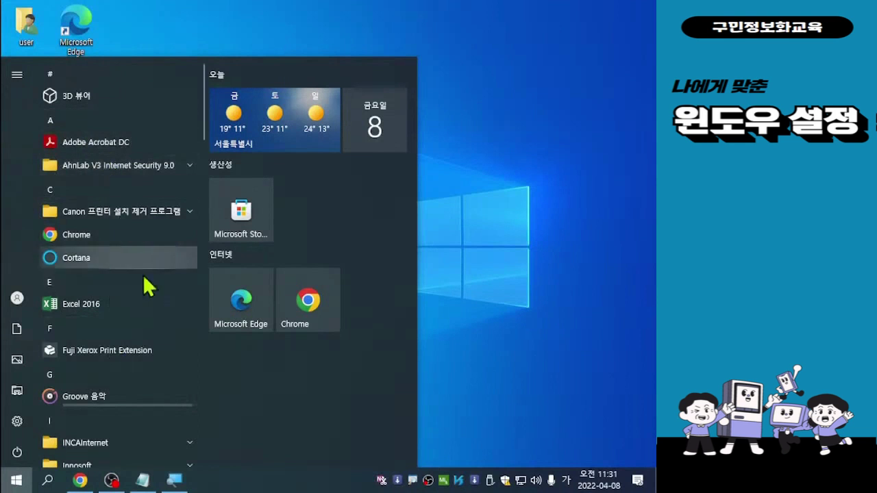
key(Escape)
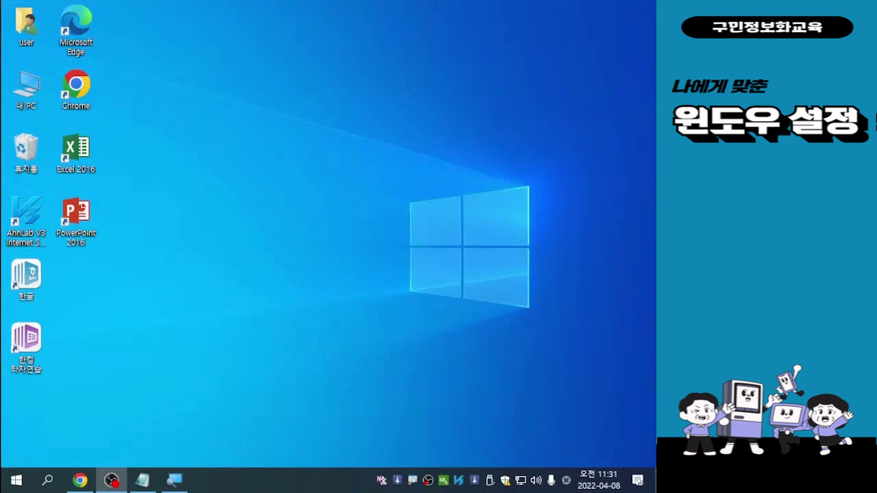
click(17, 479)
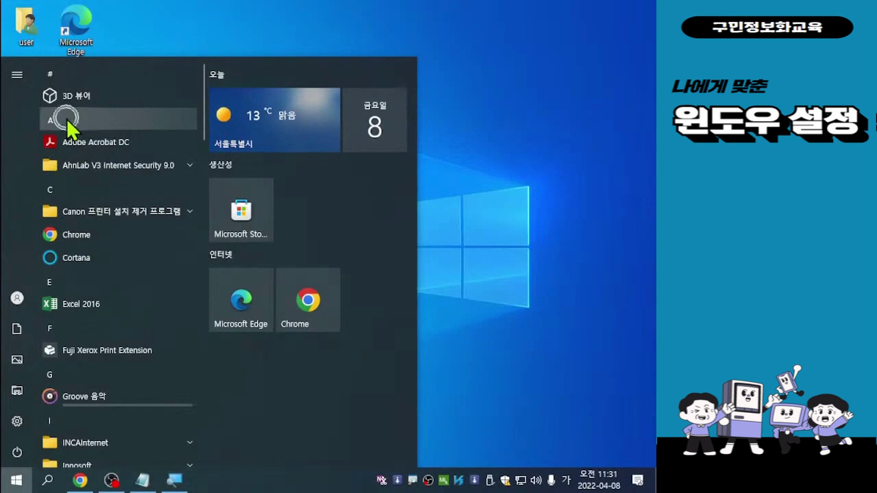
click(68, 123)
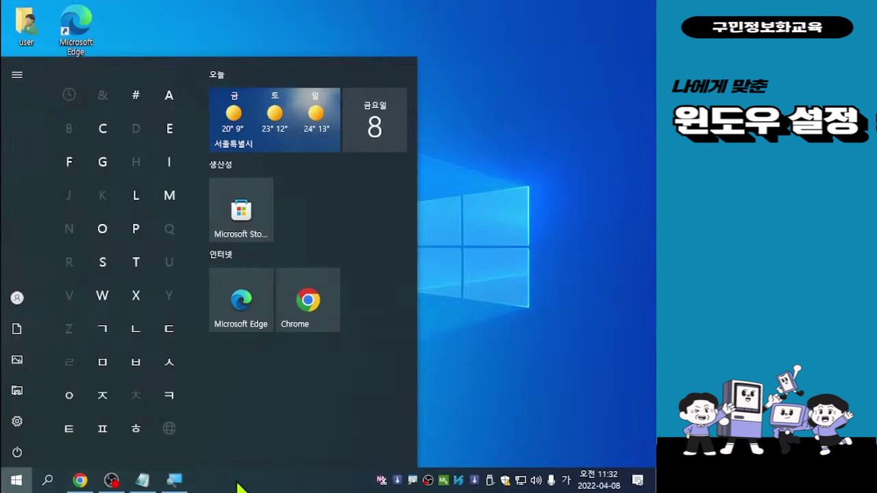
key(ctrl)
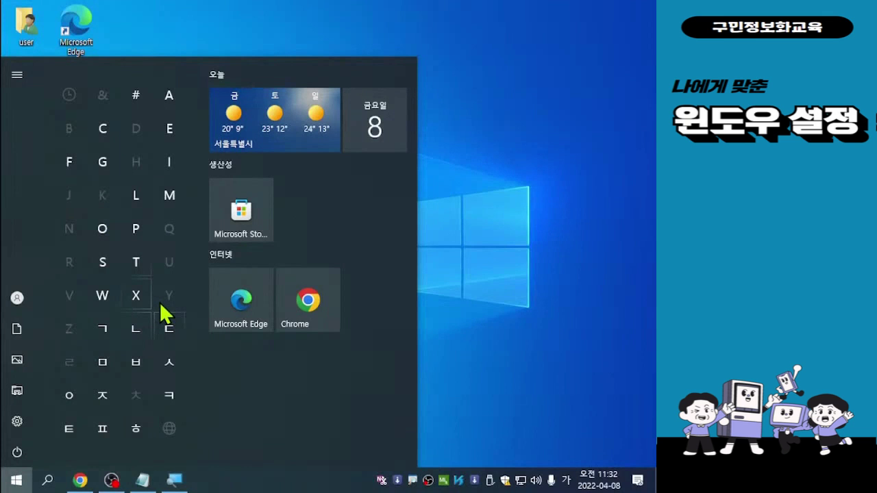
Use the Start menu's alphabetical index to jump to the apps under E, and return to the index to jump to M.
click(170, 135)
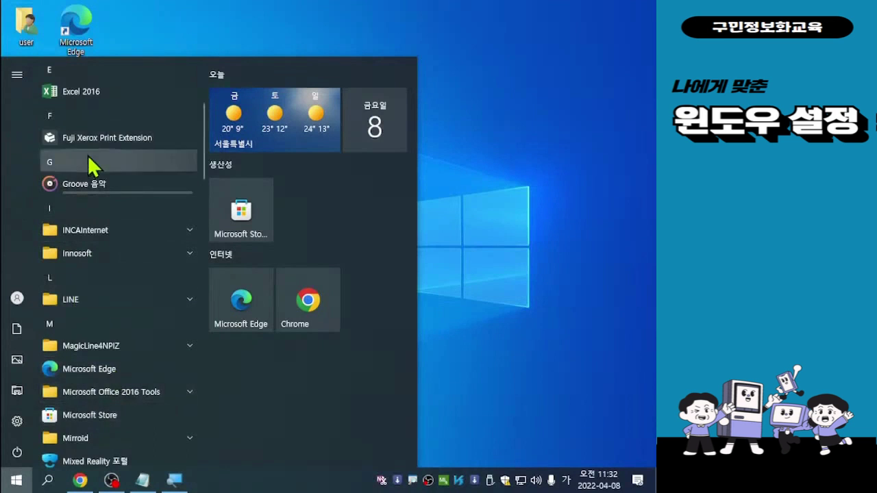
click(51, 115)
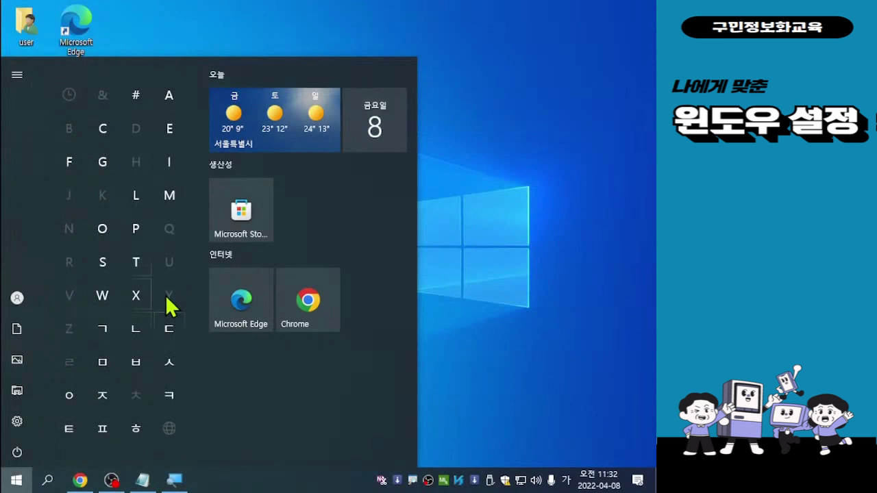
click(170, 199)
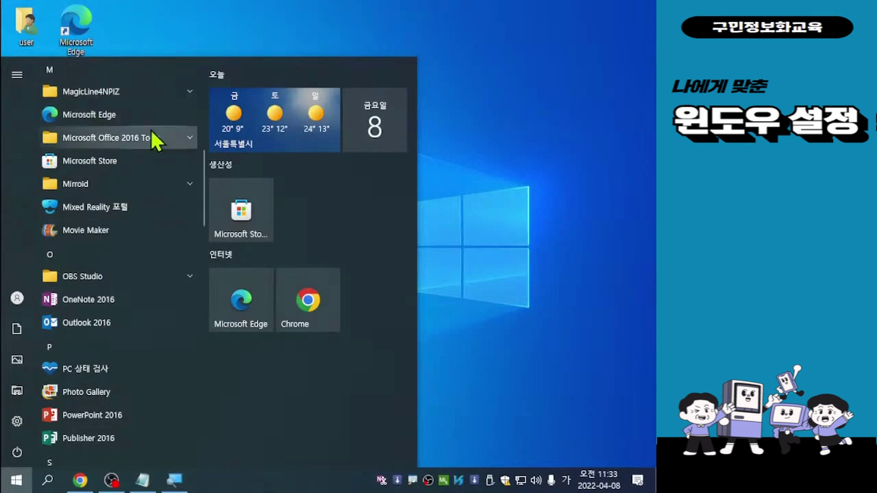
Pin Microsoft Edge from the Start menu's app list to the taskbar, and close the Start menu.
right_click(100, 117)
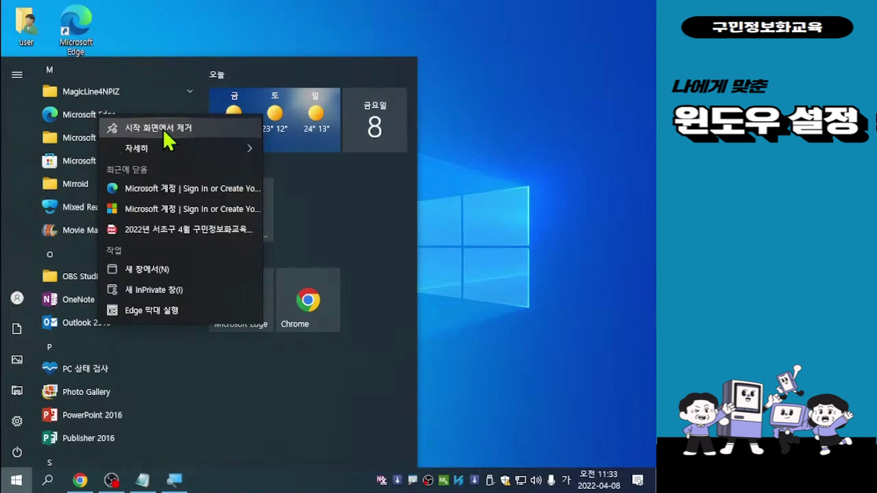
mouse_move(161, 154)
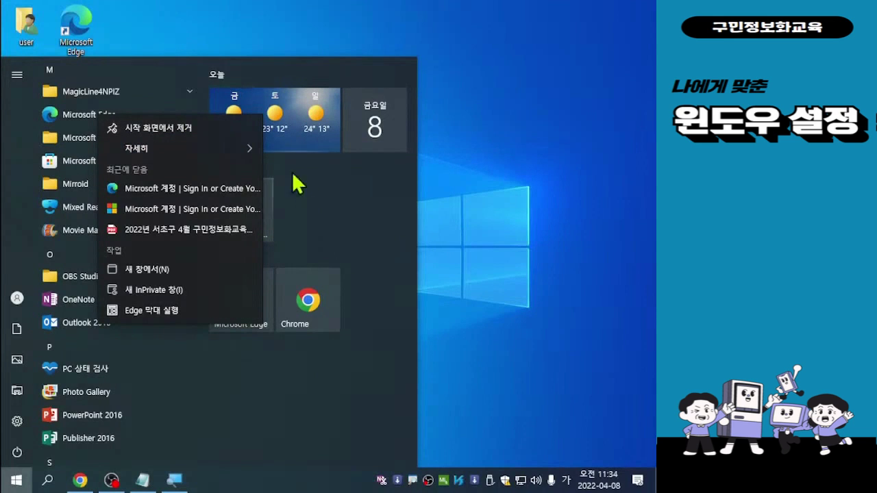
mouse_move(233, 156)
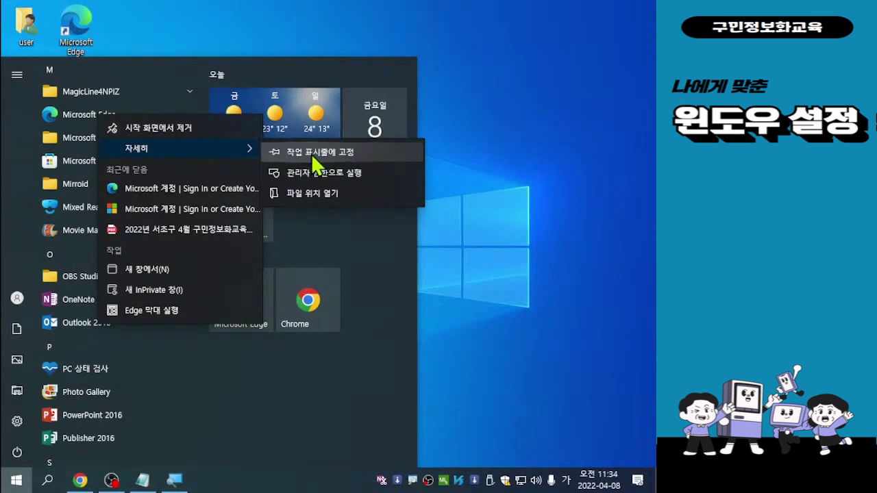
click(311, 153)
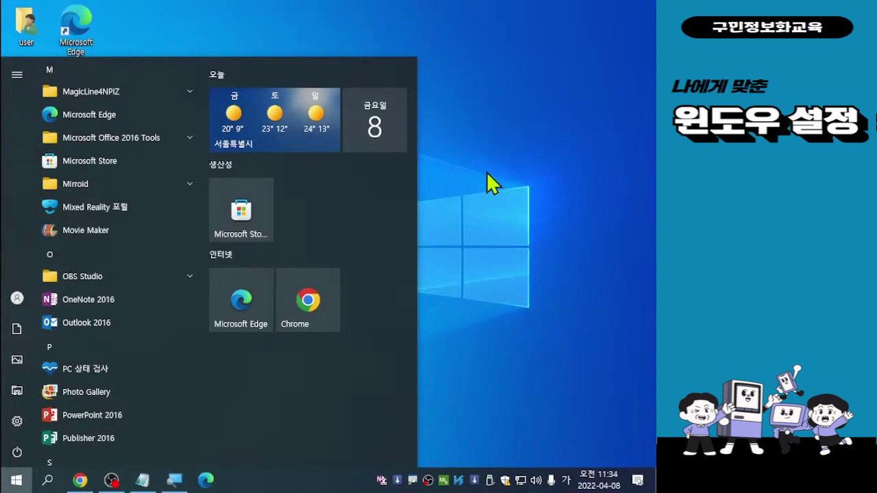
click(490, 154)
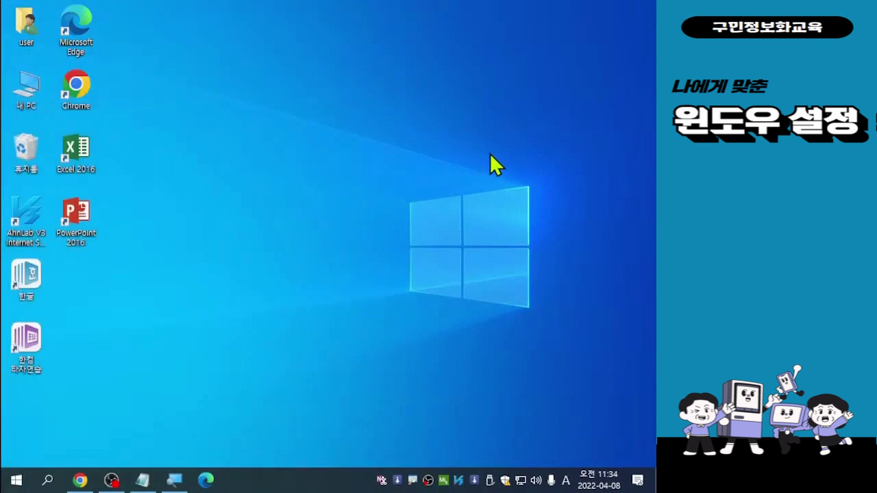
click(520, 160)
Launch Microsoft Edge from its pinned taskbar shortcut to test it, and close the browser window.
click(204, 478)
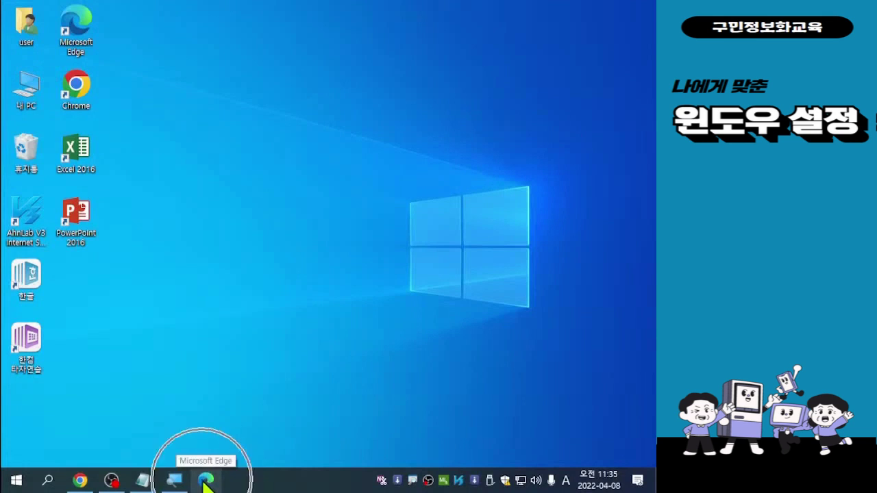
key(ctrl)
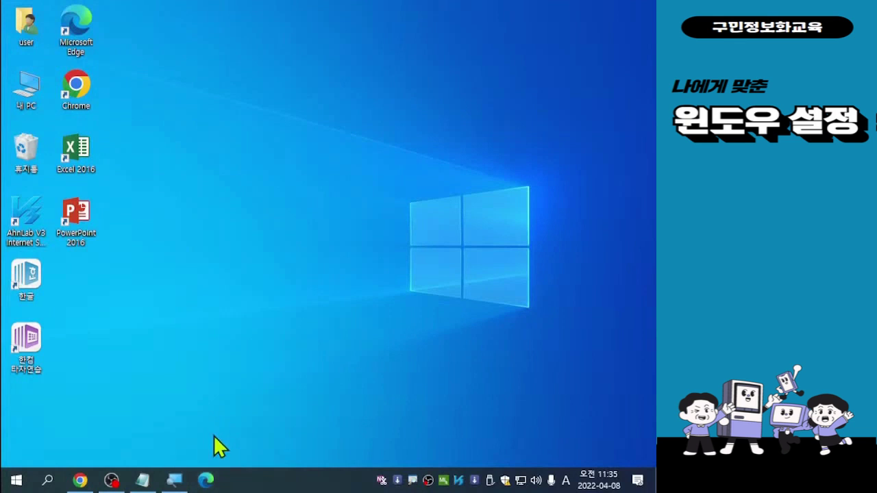
click(206, 481)
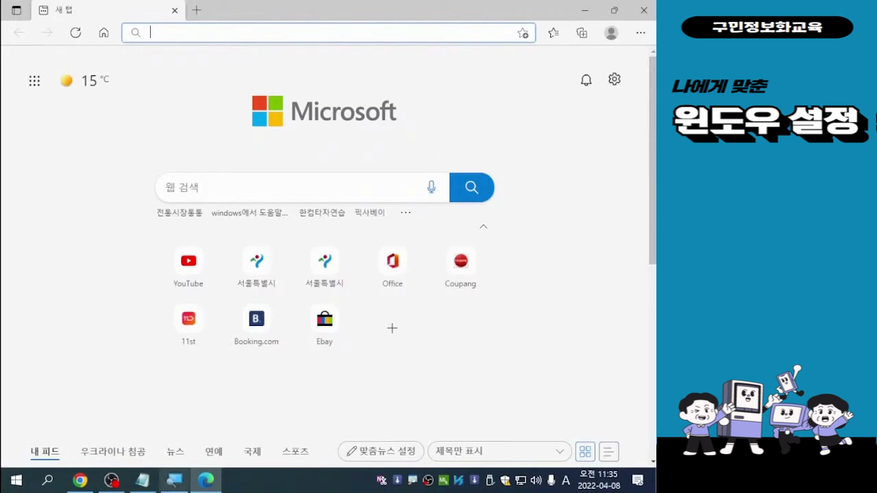
mouse_move(206, 485)
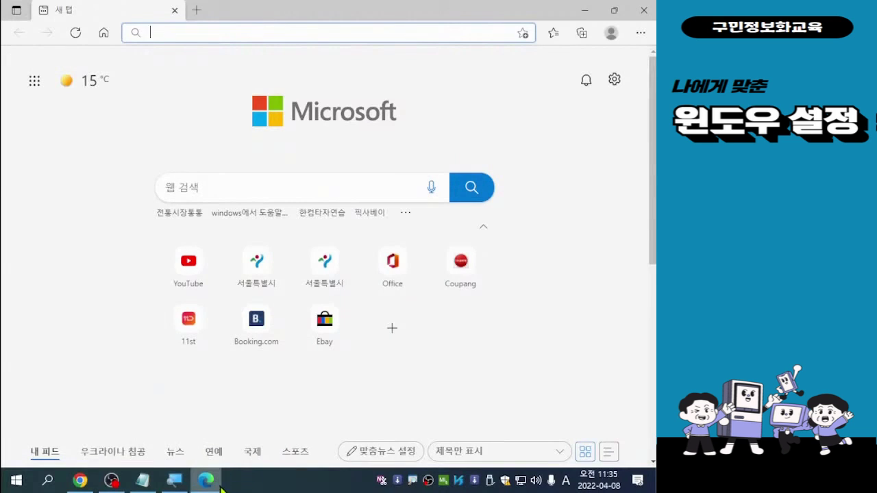
click(644, 13)
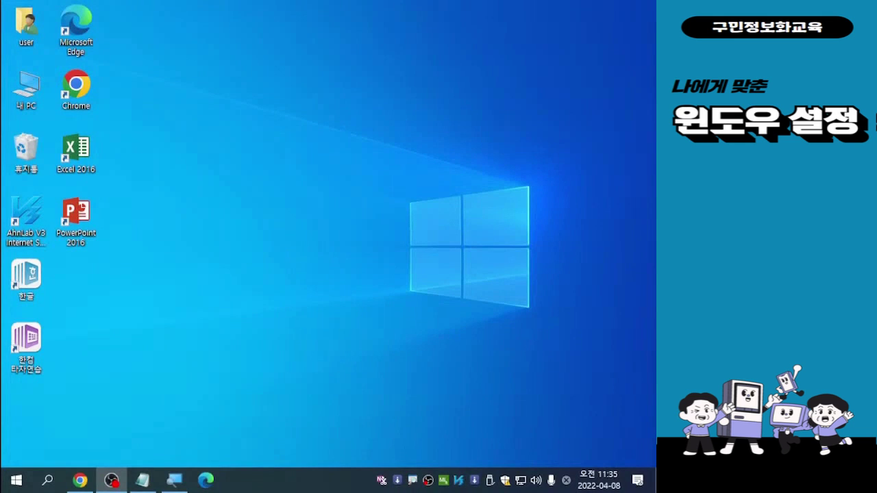
Unlock the taskbar by turning off 모든 작업 표시줄 잠금.
click(303, 485)
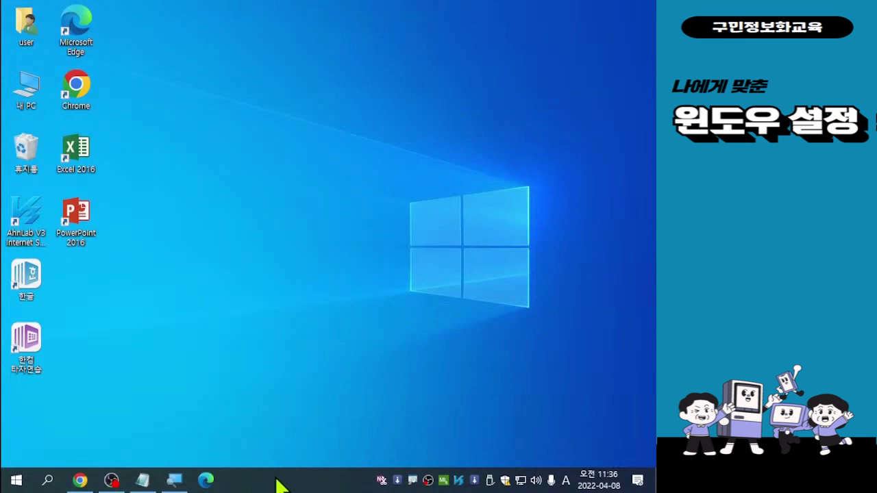
key(ctrl)
key(ctrl)
key(ctrl)
key(ctrl)
key(ctrl)
key(ctrl)
key(ctrl)
key(ctrl)
right_click(281, 486)
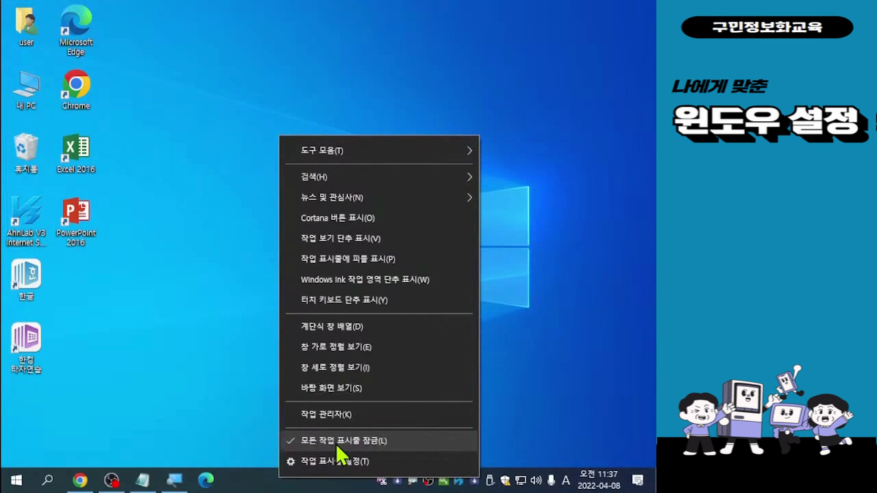
click(291, 442)
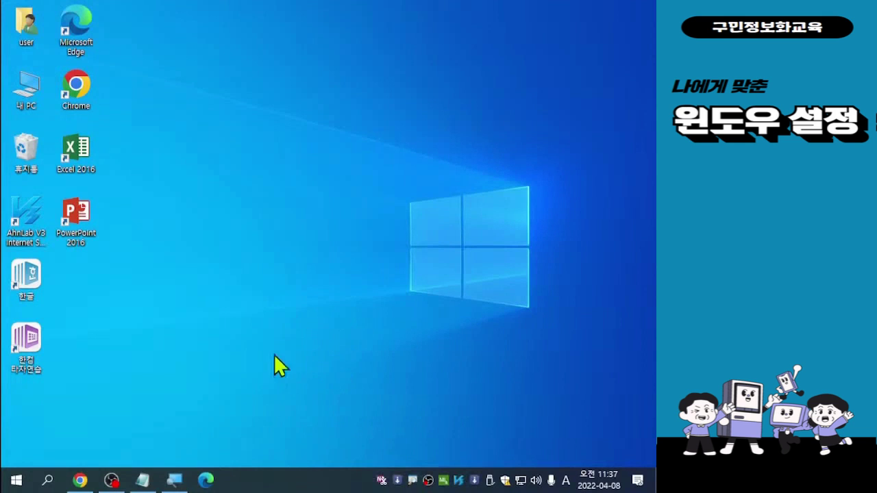
Demonstrate moving the unlocked taskbar to other edges of the screen, including the upper edge, and return it to the lower edge.
drag(323, 484, 310, 60)
drag(300, 11, 318, 389)
drag(294, 483, 476, 311)
drag(524, 221, 300, 374)
drag(352, 169, 380, 131)
click(298, 479)
drag(298, 479, 426, 81)
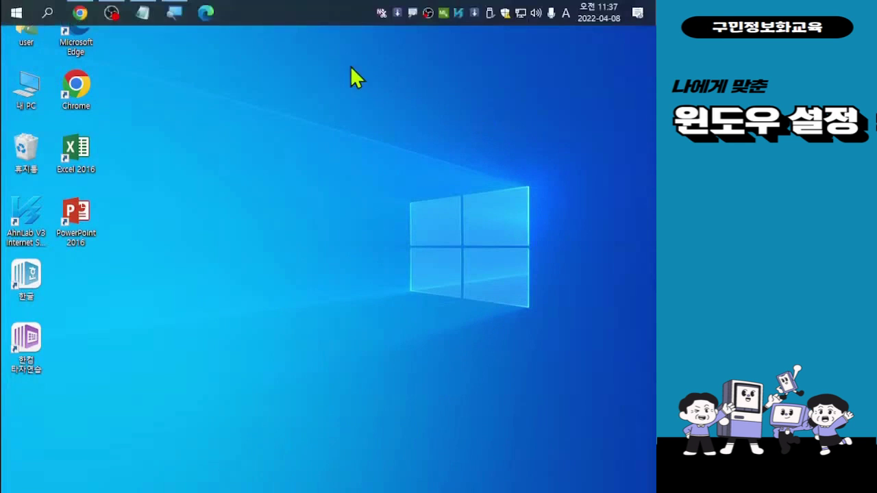
drag(217, 80, 293, 403)
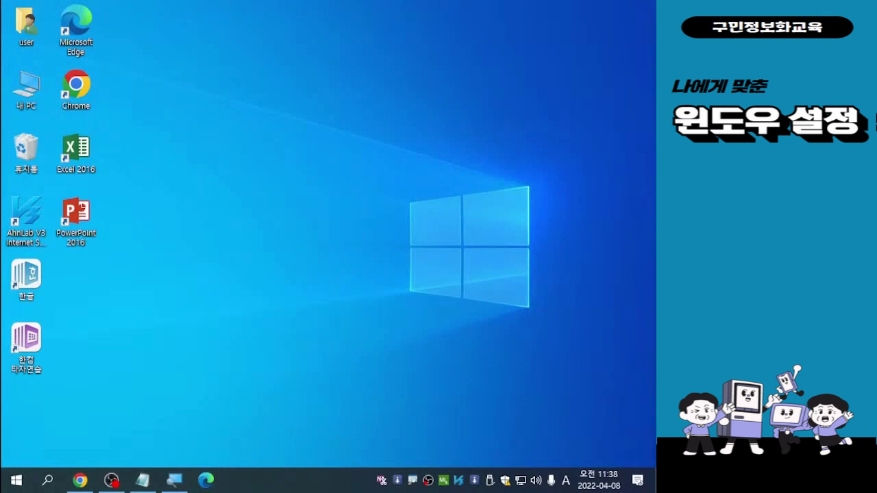
Open 작업 표시줄 설정, try out 데스크톱 모드에서 작업 표시줄 자동 숨기기, and turn it back off.
right_click(274, 485)
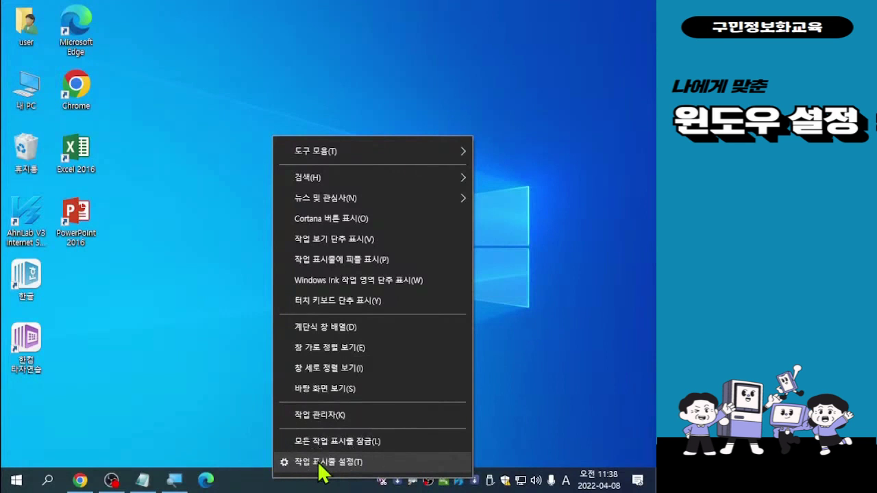
click(340, 462)
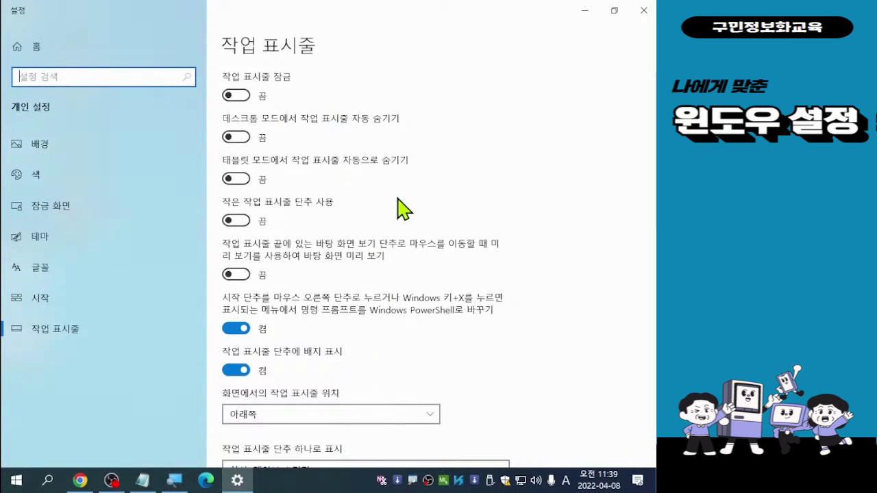
click(233, 136)
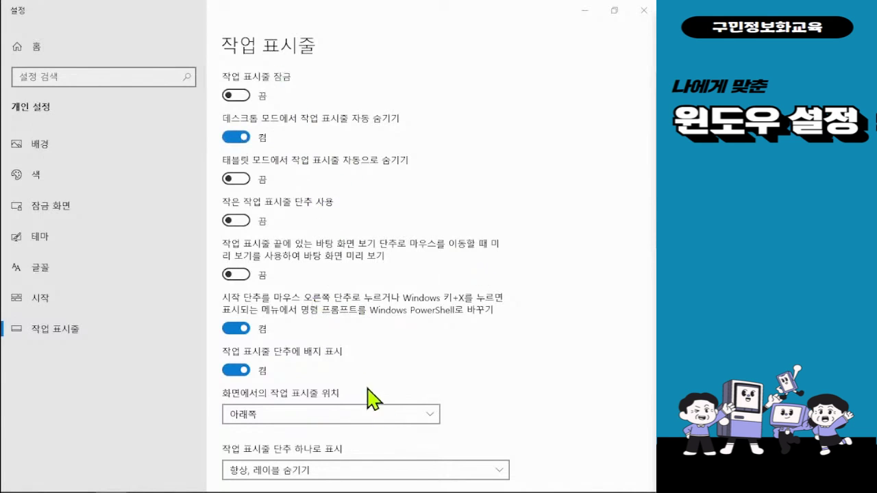
mouse_move(411, 489)
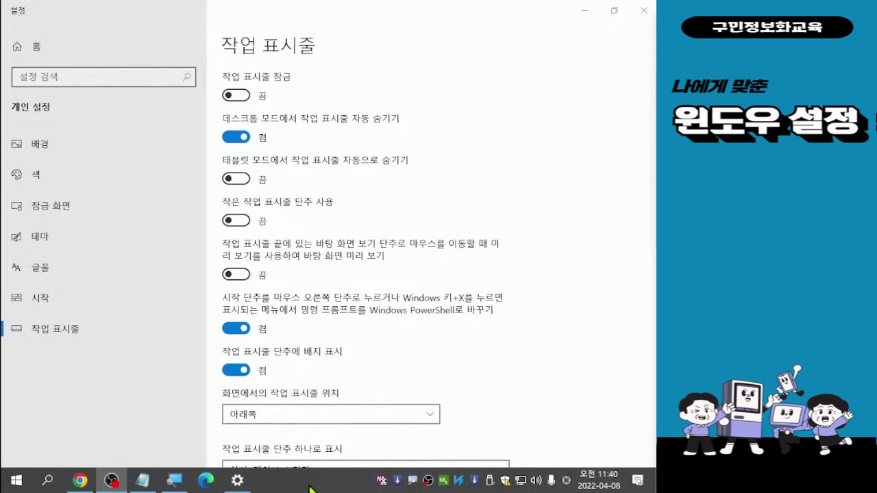
key(ctrl)
key(ctrl)
key(ctrl)
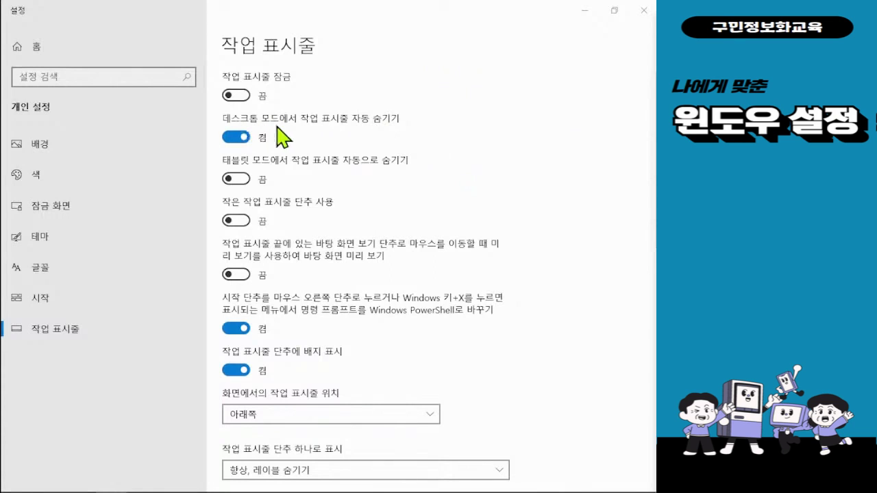
click(236, 137)
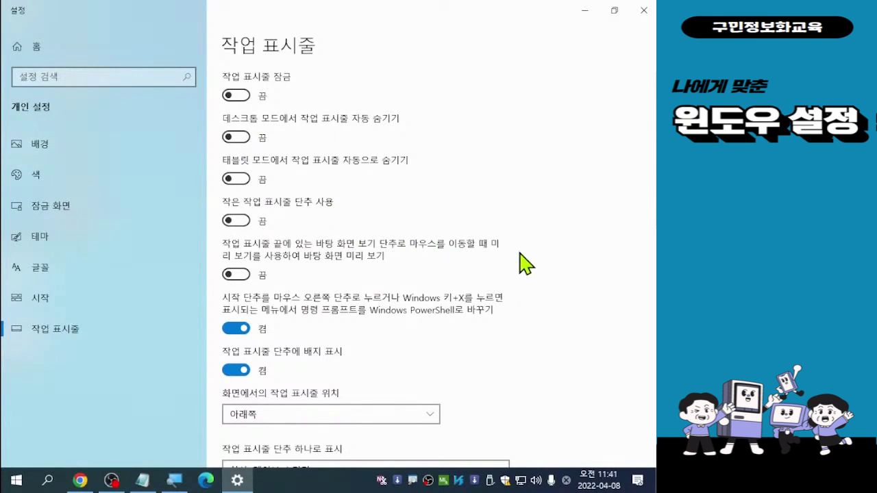
Try out 작은 작업 표시줄 단추 사용 and 작업 표시줄 잠금, leaving both options switched off.
click(230, 223)
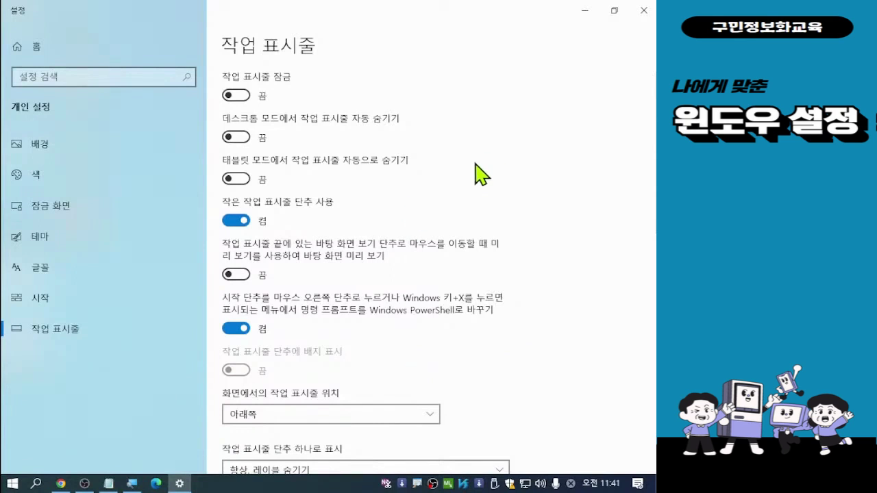
click(245, 219)
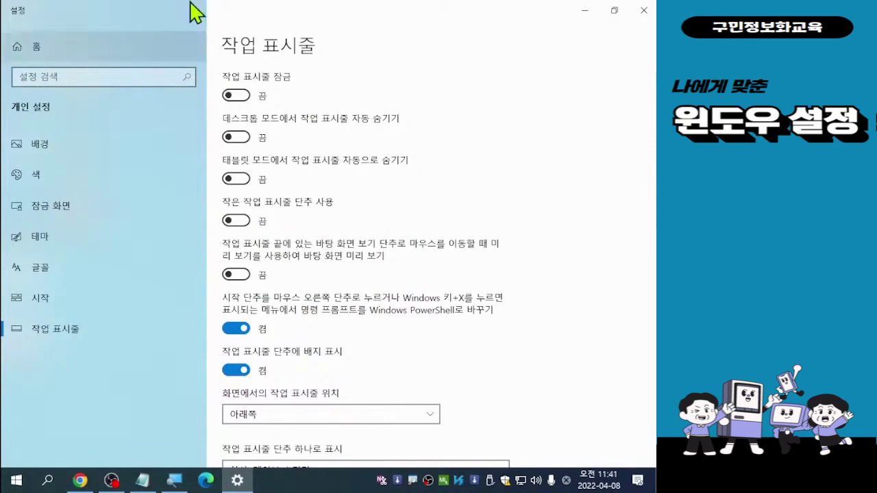
click(235, 97)
click(243, 96)
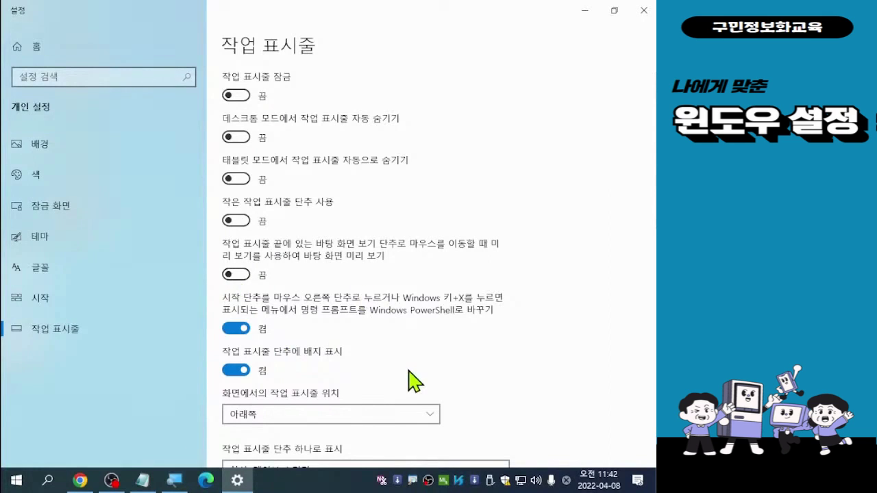
Review the taskbar position choices and the remaining options on the 작업 표시줄 page, and close the 설정 window.
scroll(476, 392, down, 4)
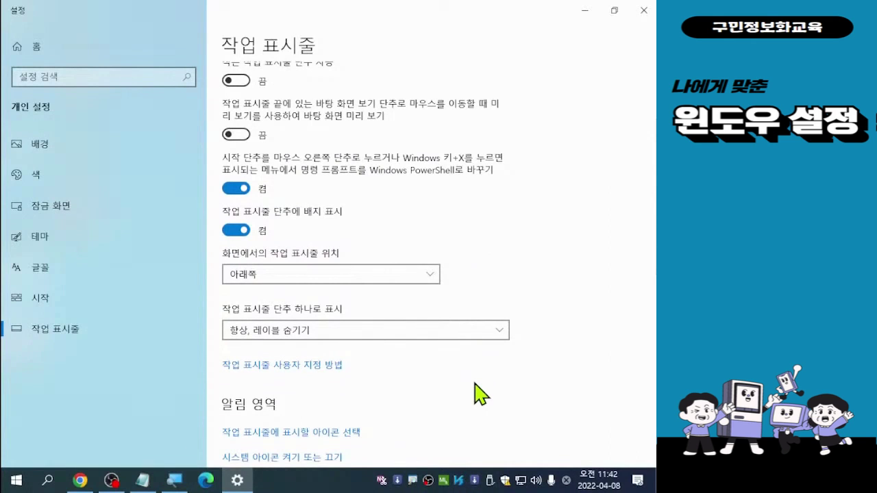
click(299, 270)
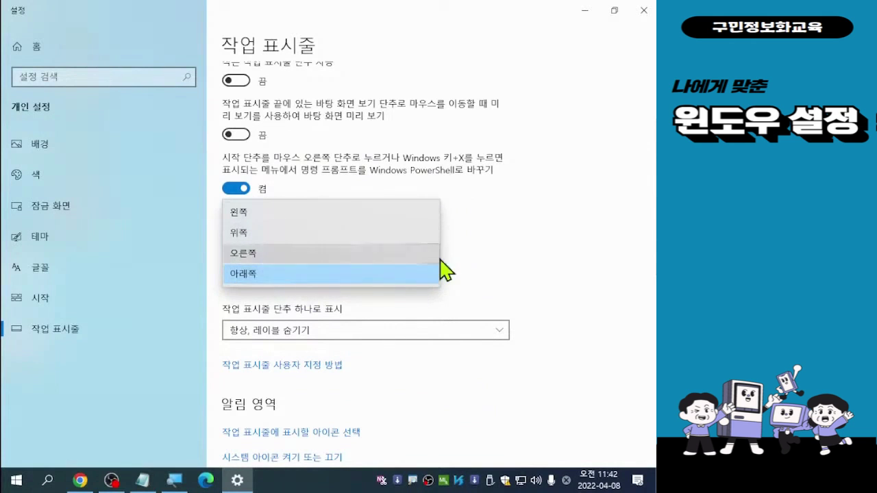
click(486, 264)
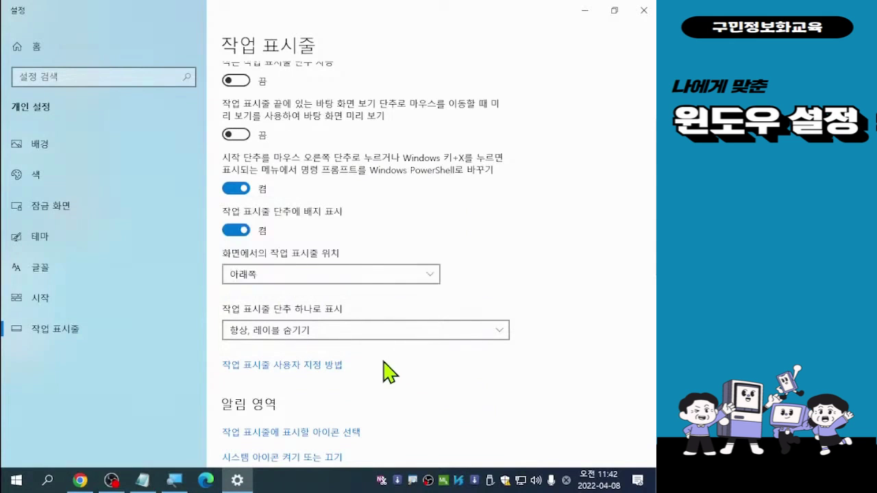
scroll(388, 372, down, 5)
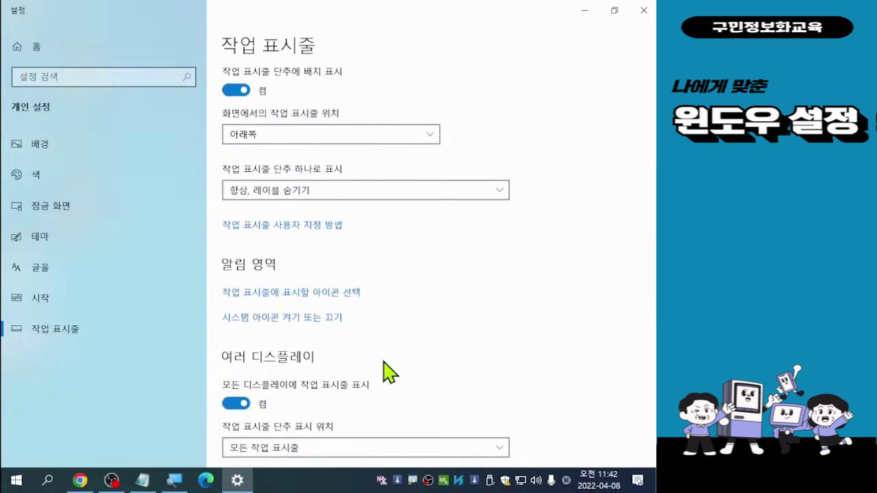
scroll(387, 372, down, 10)
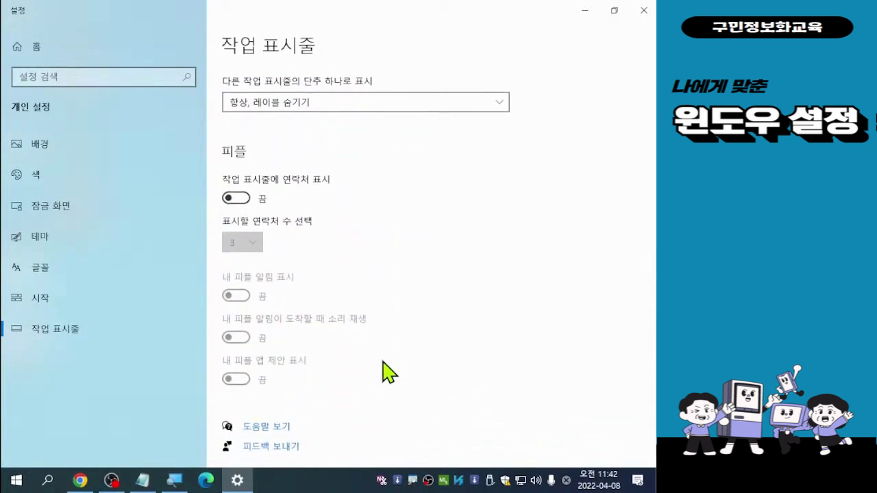
scroll(383, 363, up, 15)
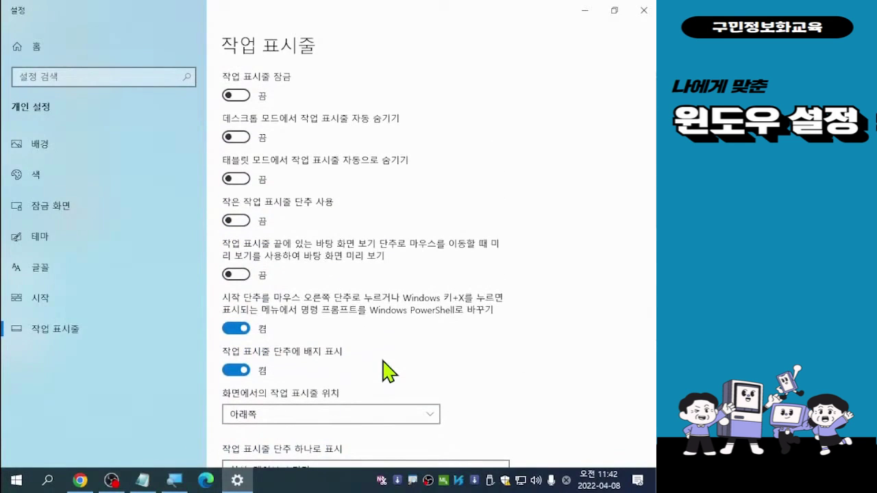
click(645, 11)
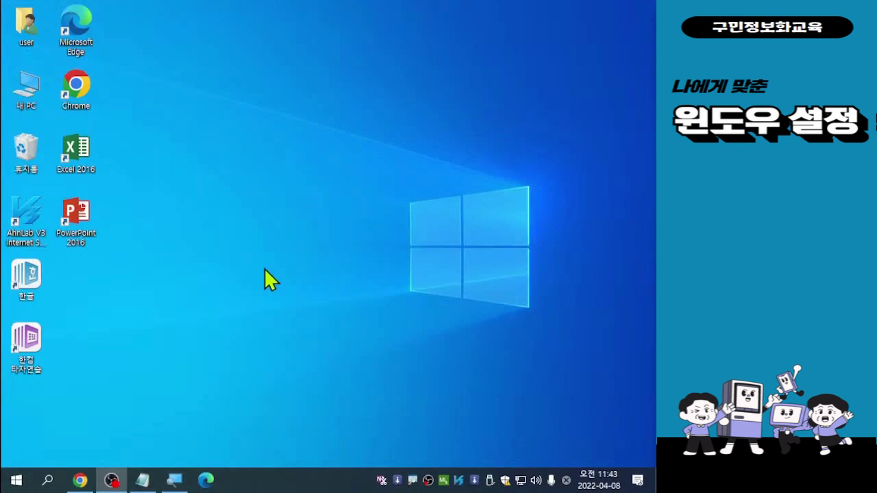
Open the Start menu, look over its column of account, folder, settings and power icons, and close it again.
click(15, 484)
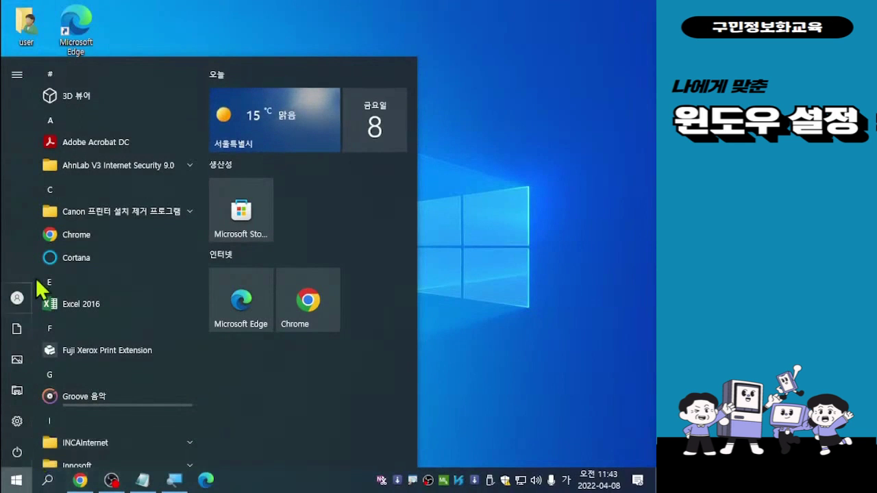
mouse_move(16, 418)
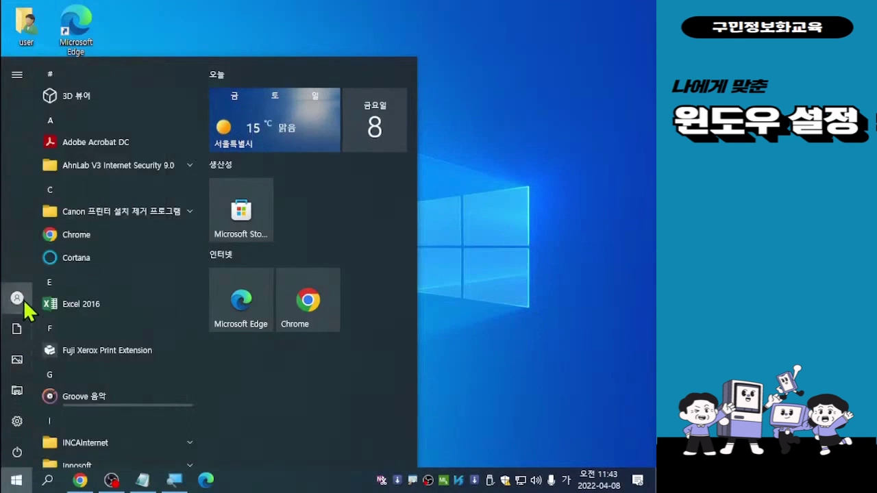
mouse_move(19, 401)
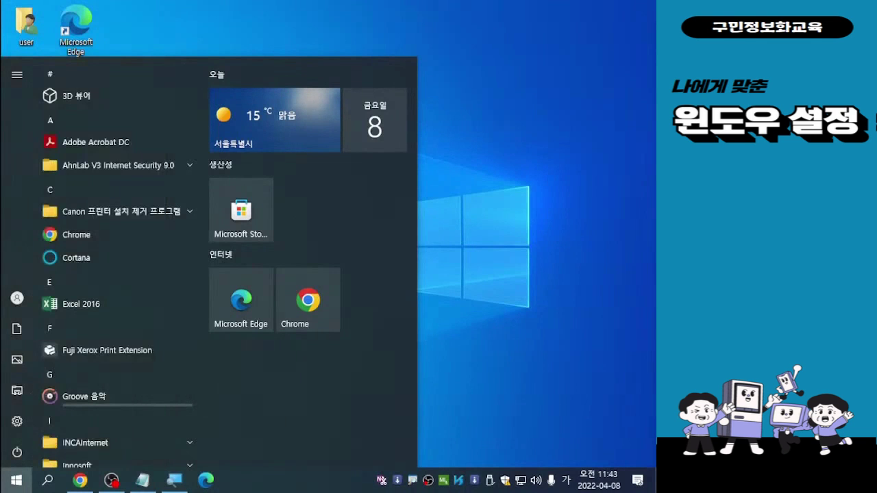
key(super)
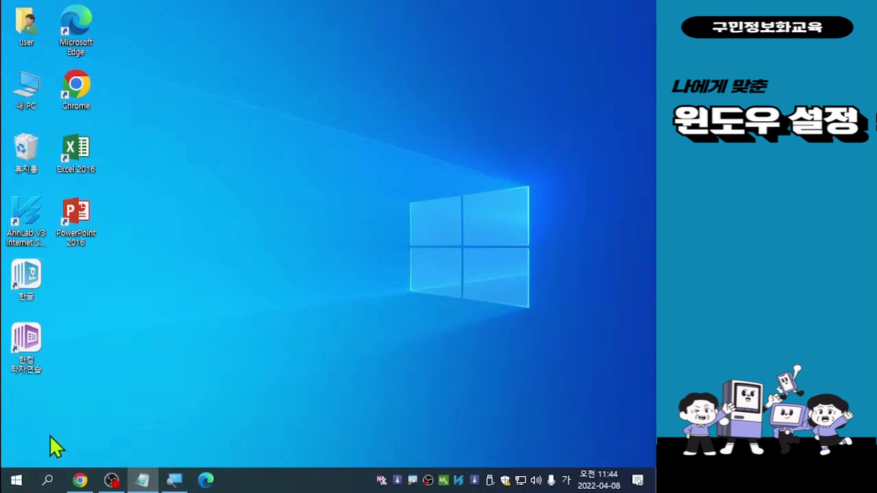
Open the 문서 folder from the Start menu's folder list, look at its contents, and close the window.
click(18, 482)
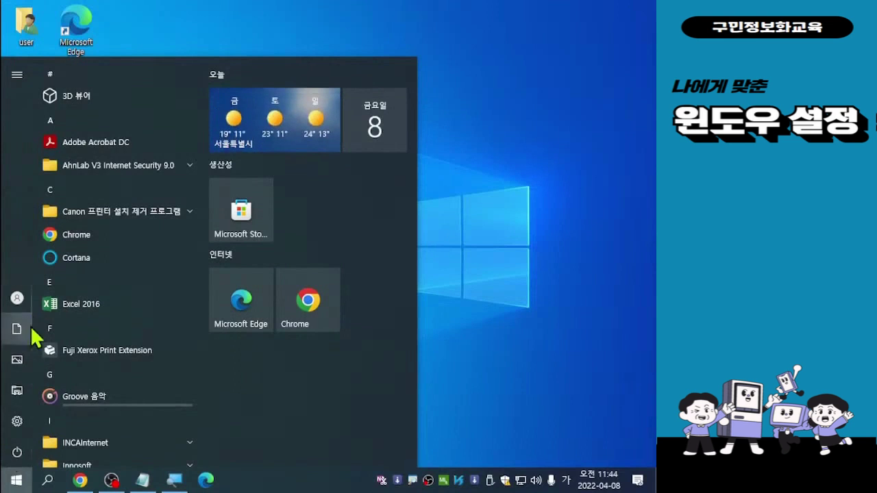
mouse_move(16, 329)
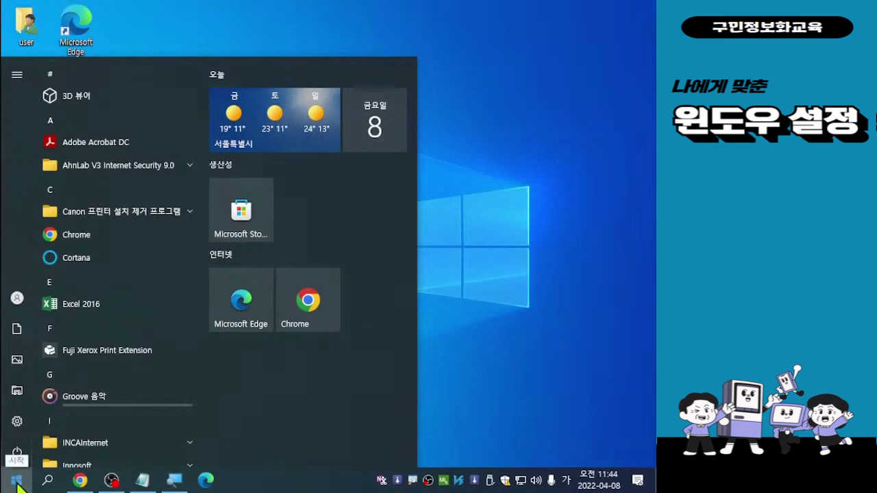
mouse_move(16, 349)
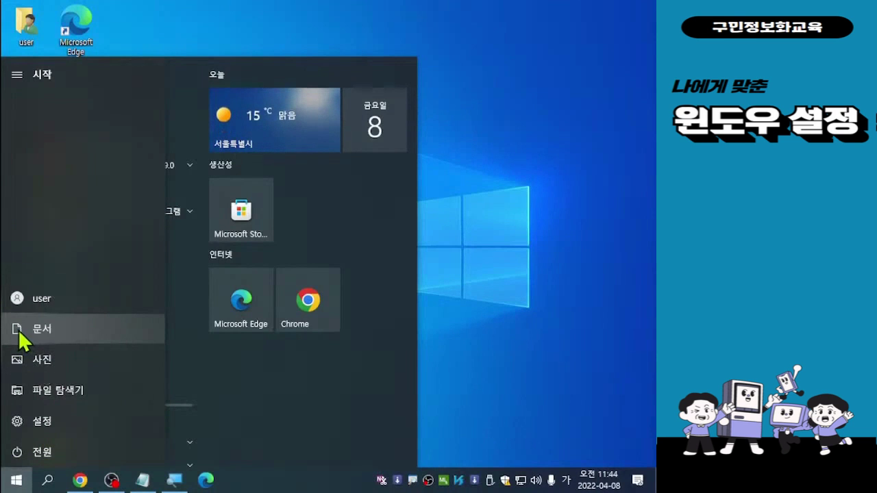
click(17, 332)
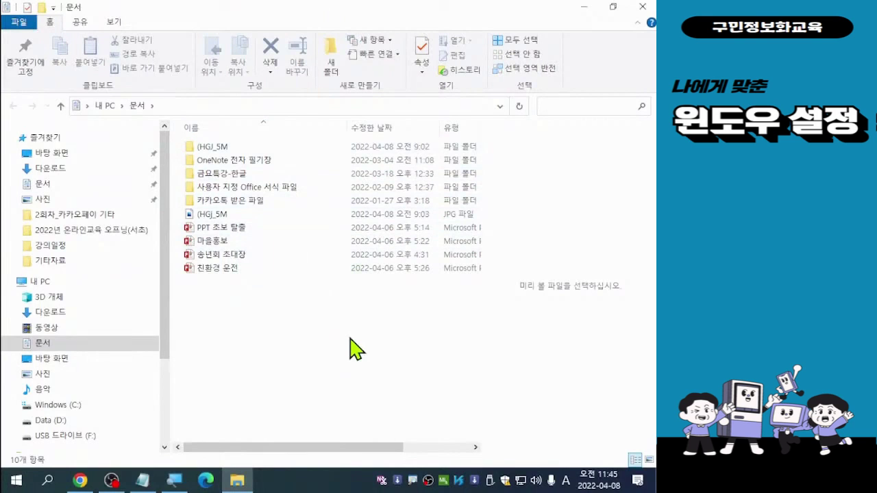
click(642, 9)
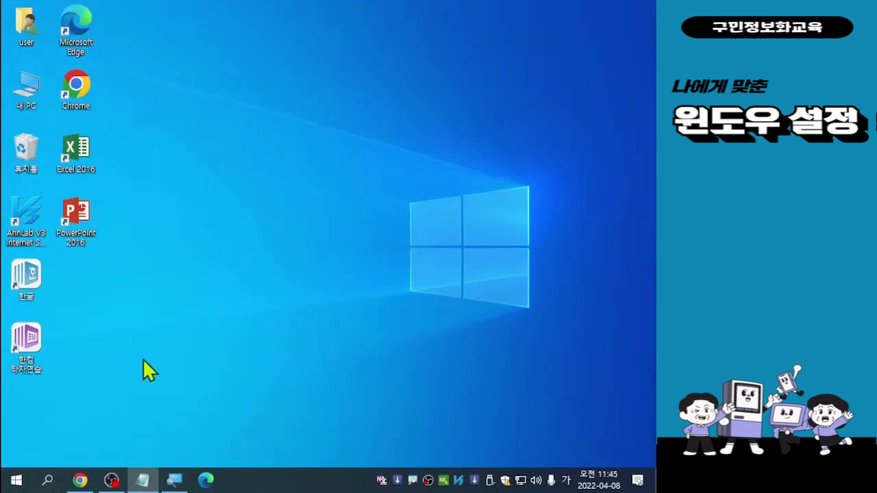
Through 이 목록 개인 설정 in the Start menu, switch 다운로드 on and 문서 off, and close the 설정 window.
click(16, 481)
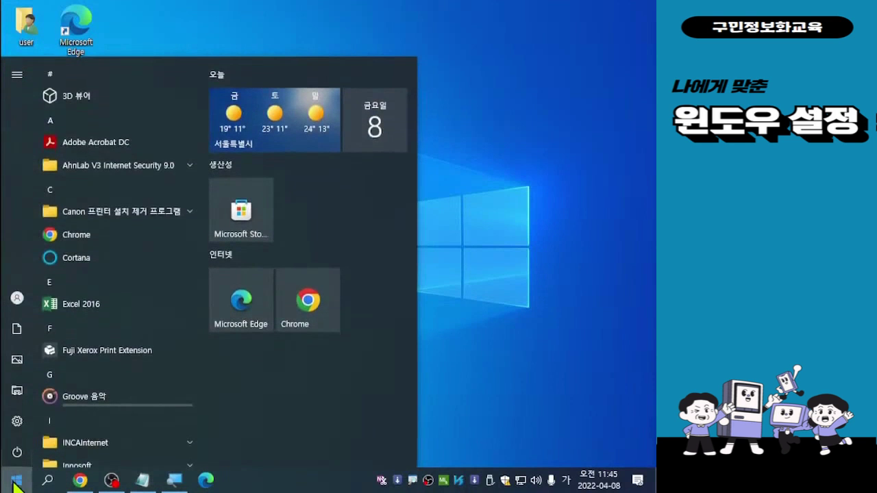
mouse_move(18, 332)
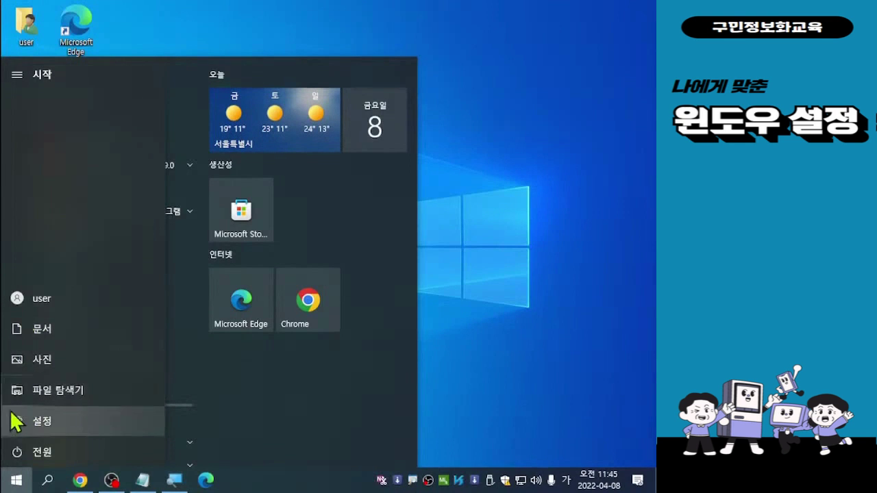
mouse_move(14, 404)
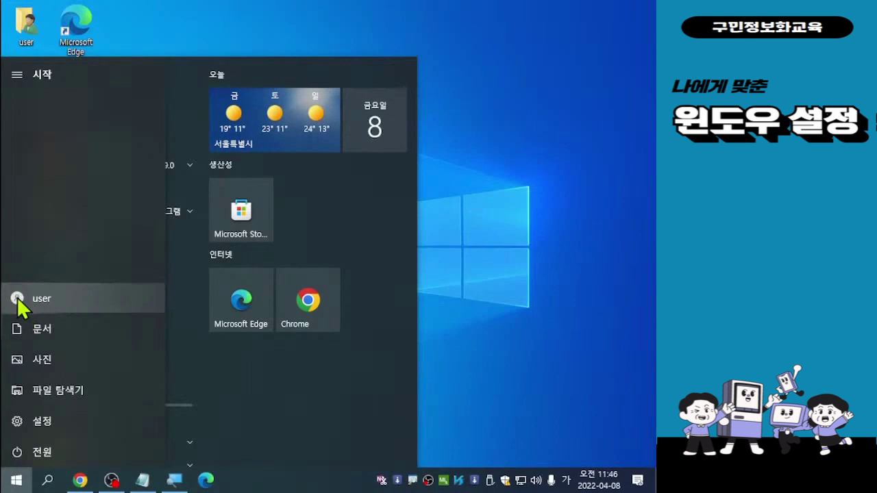
right_click(19, 357)
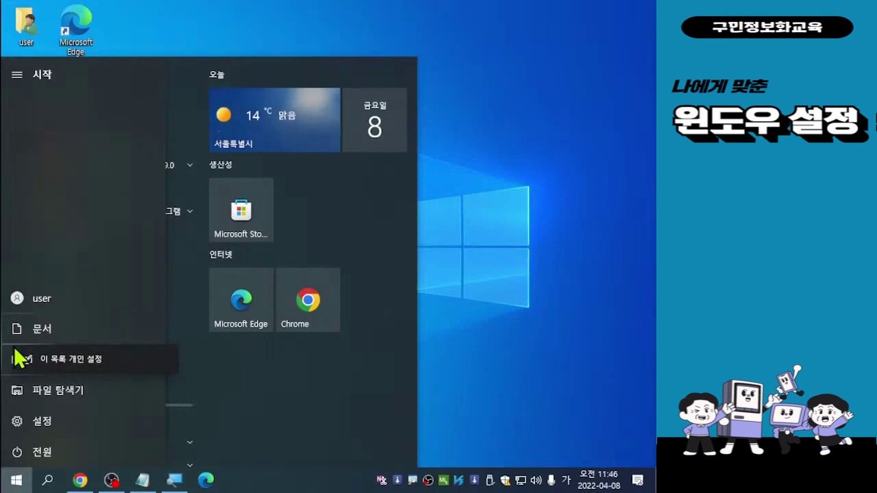
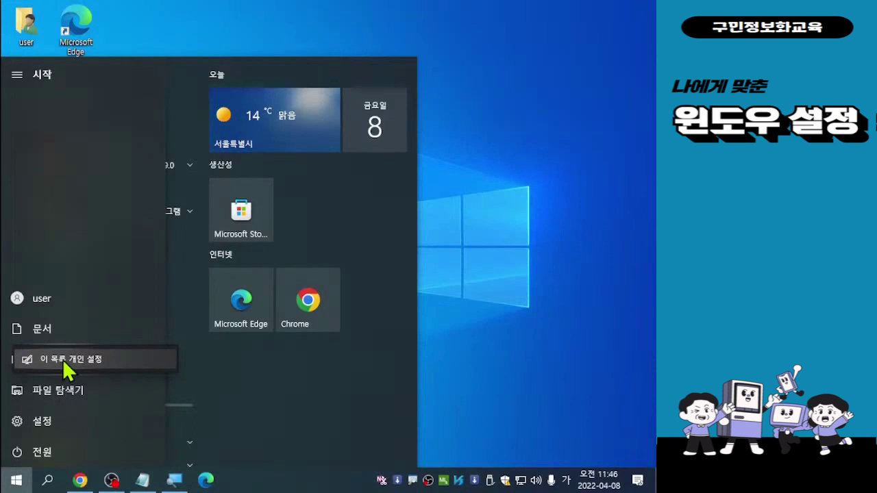
click(64, 363)
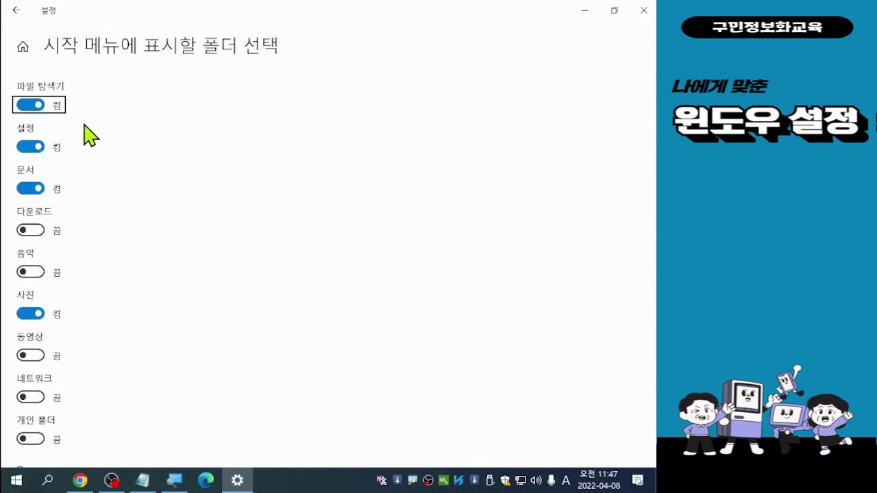
click(219, 49)
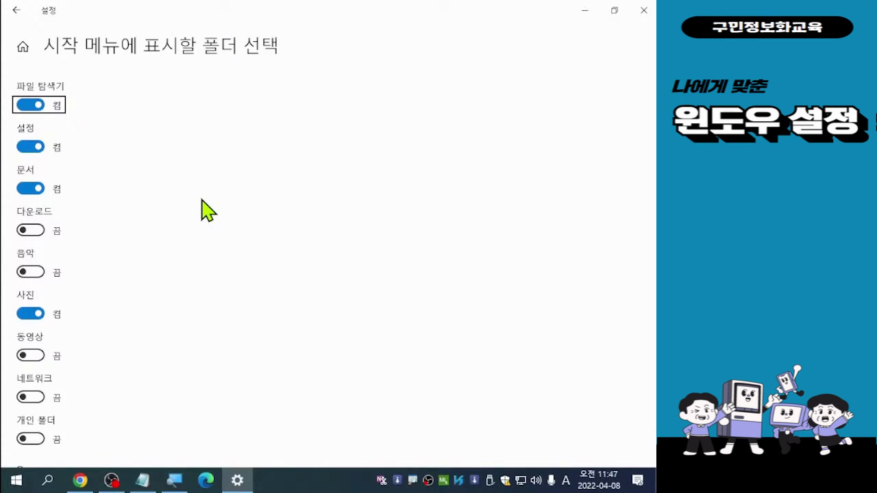
click(26, 231)
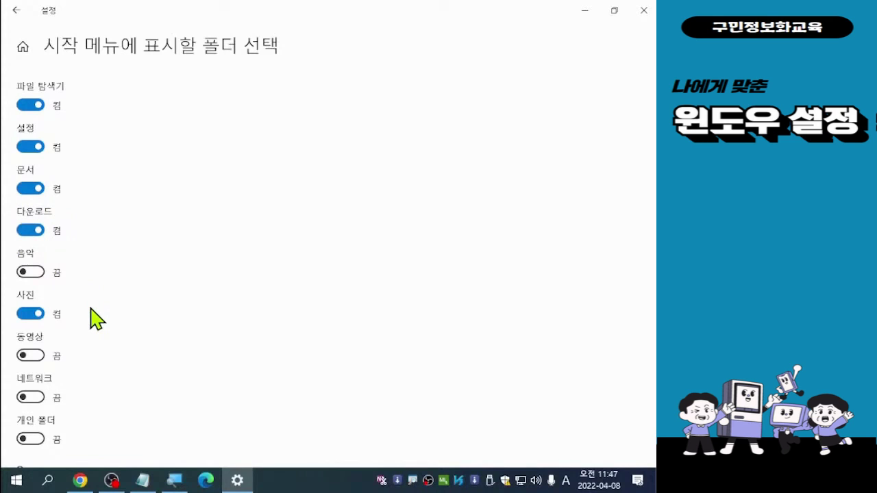
click(39, 190)
click(644, 12)
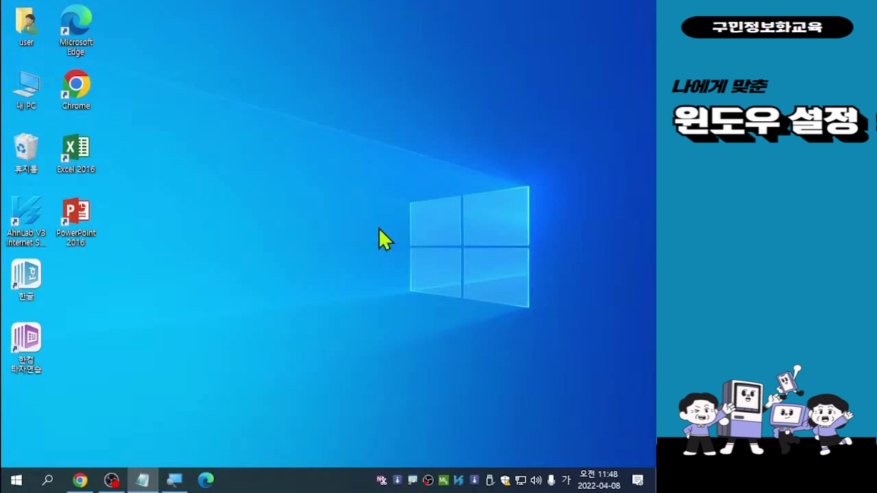
Check the changed folder list in the expanded Start menu, including the 다운로드 entry, and close the menu.
click(17, 482)
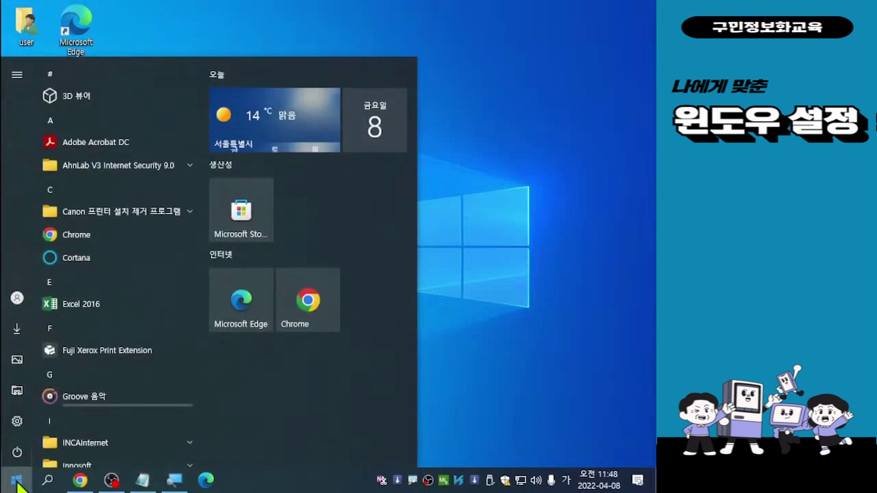
mouse_move(34, 356)
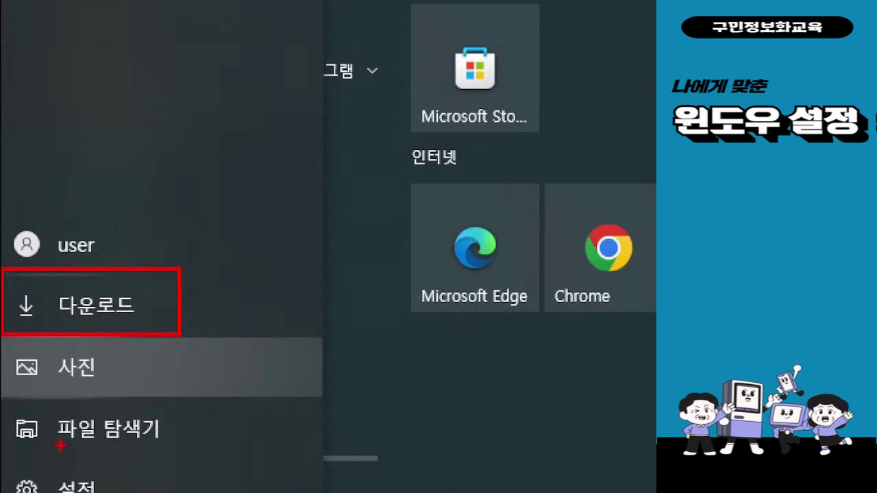
key(Escape)
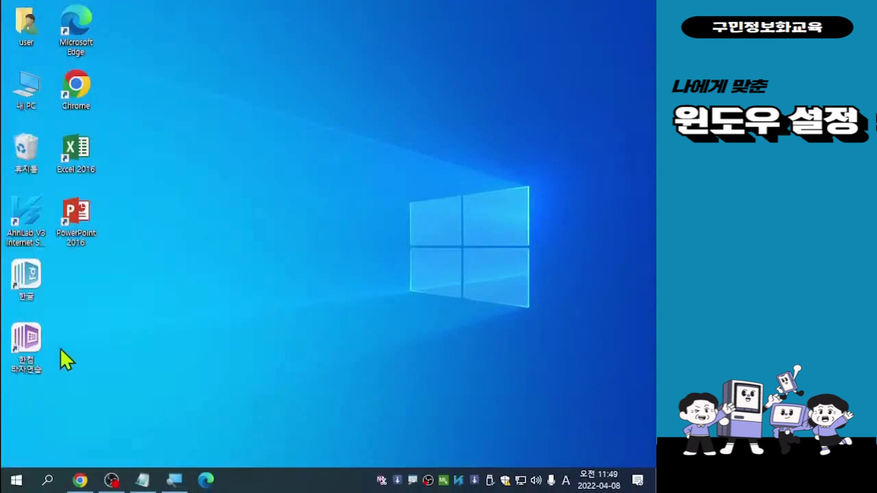
Open the 다운로드 folder from the Start menu, point out its shortcut in the menu once more, and close the folder window.
click(18, 481)
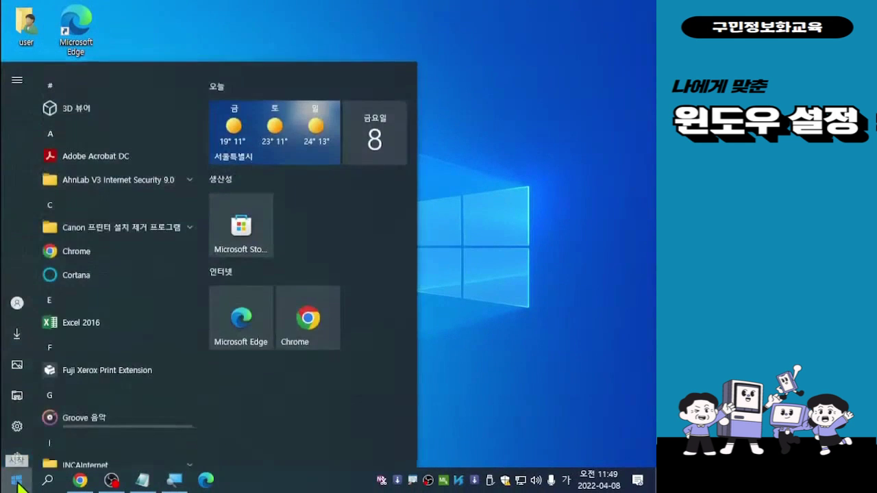
click(21, 334)
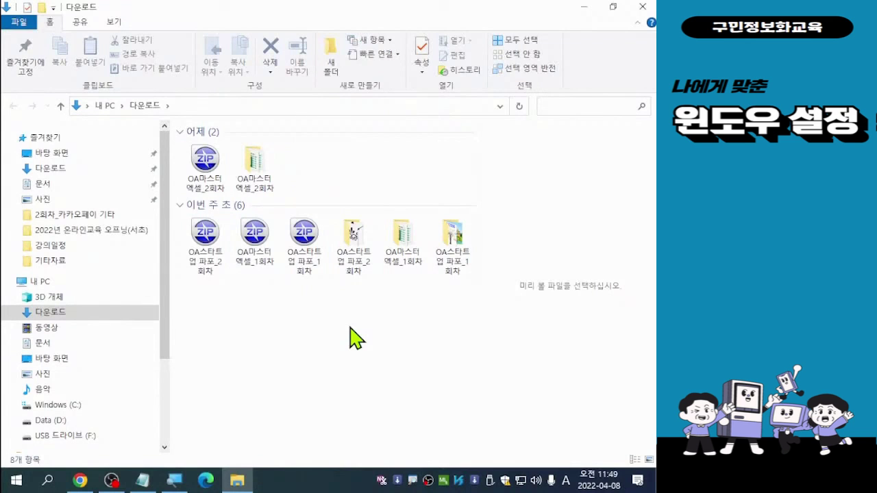
click(15, 484)
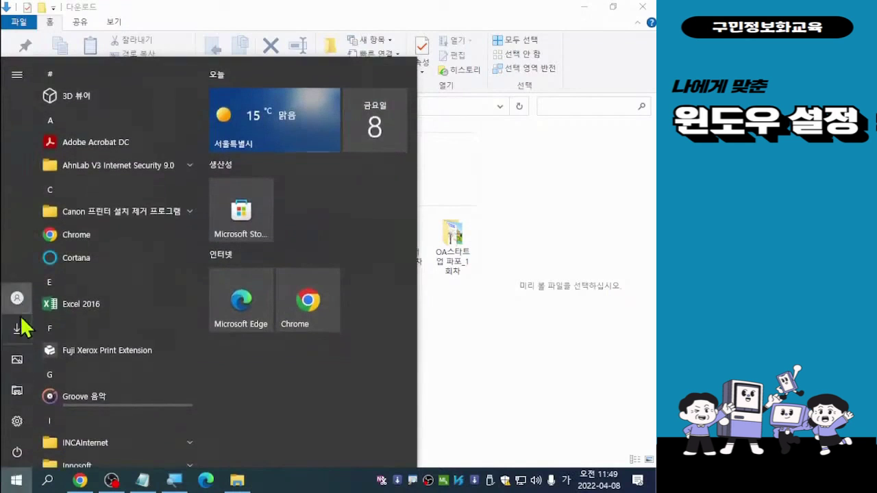
mouse_move(13, 346)
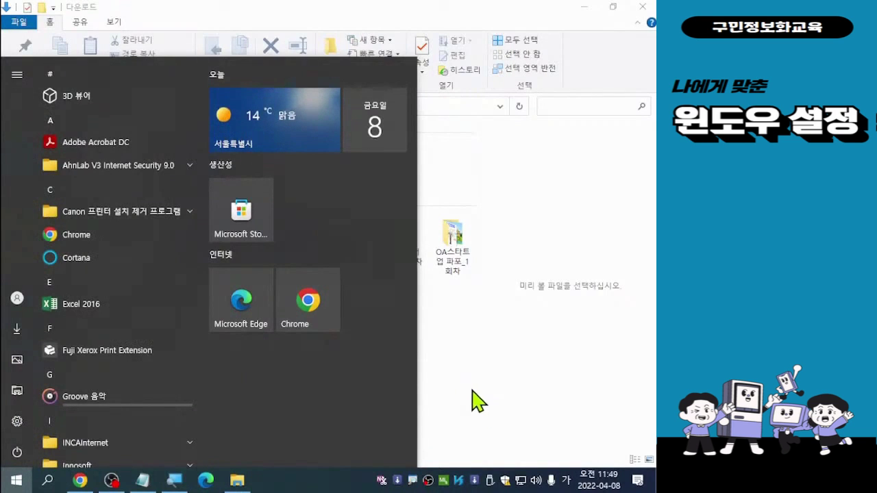
click(478, 393)
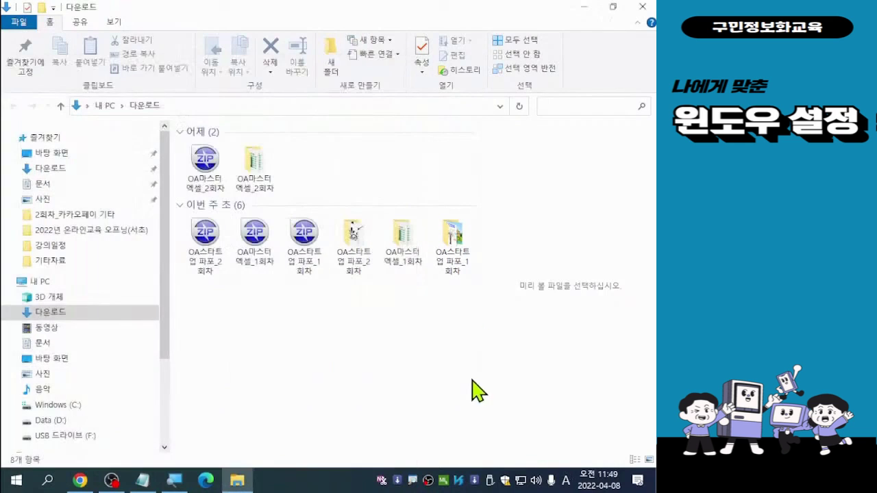
click(642, 7)
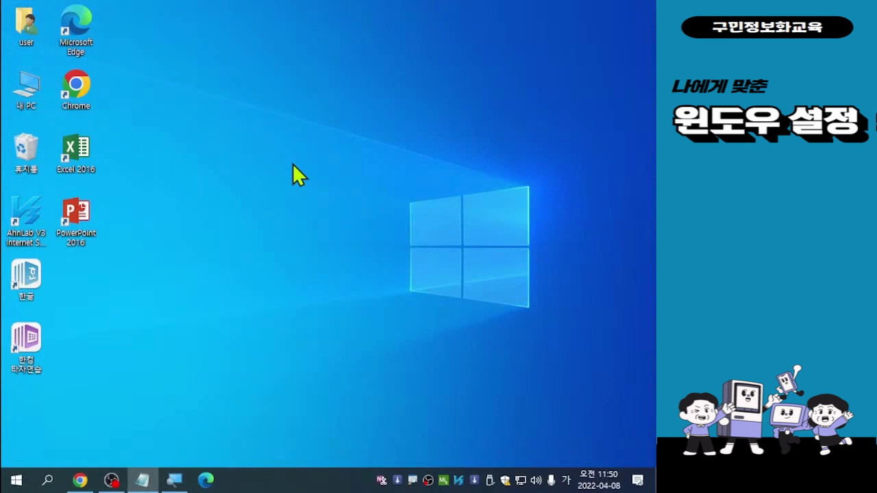
Return to 이 목록 개인 설정, switch 다운로드 off and 문서 back on, and close the 설정 window.
click(20, 484)
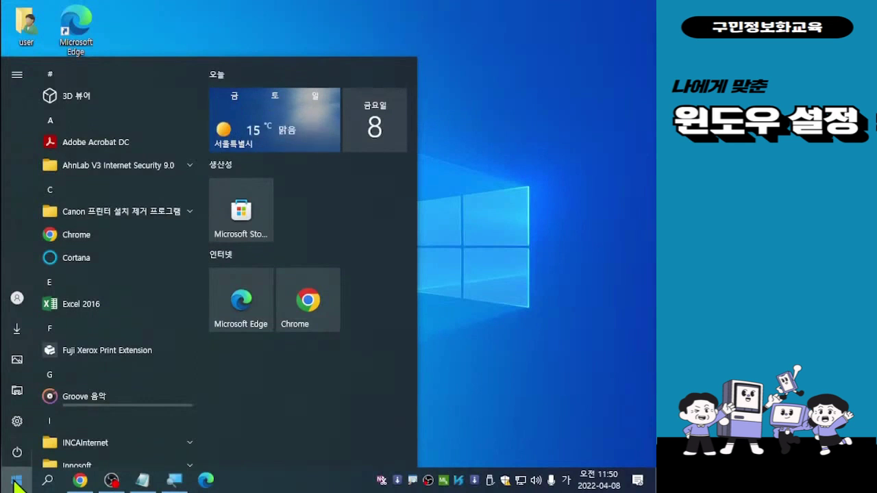
mouse_move(24, 330)
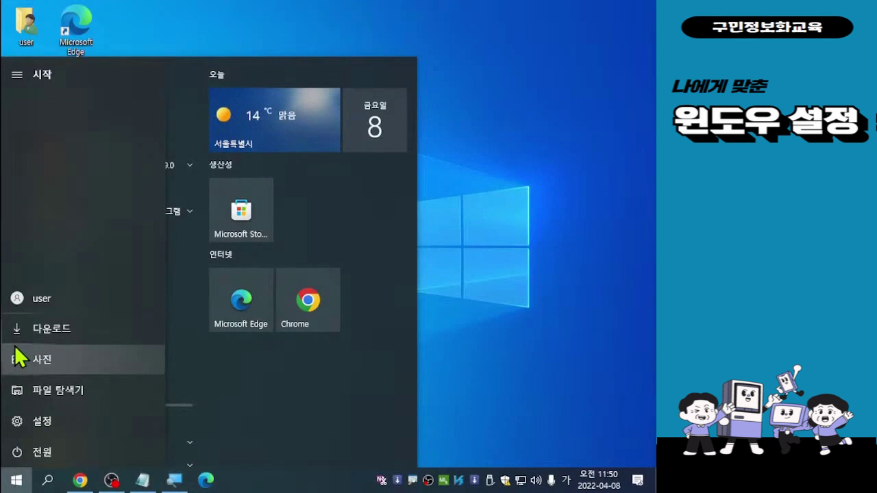
right_click(19, 356)
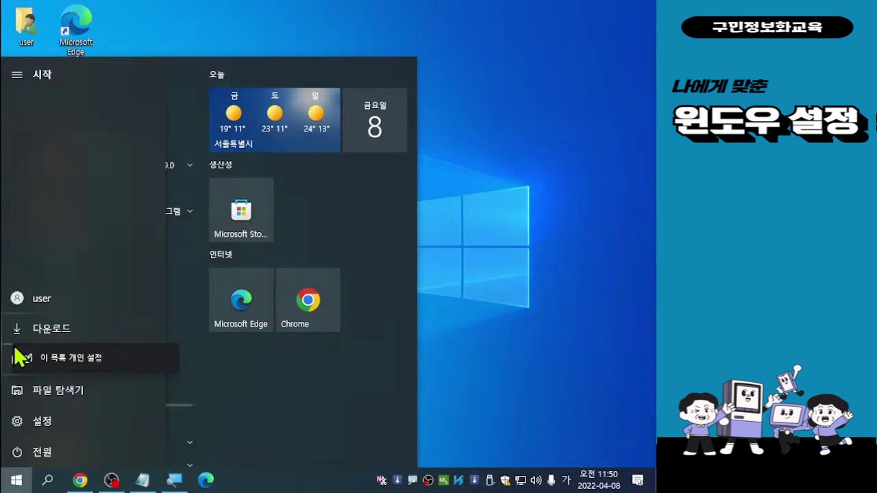
click(77, 365)
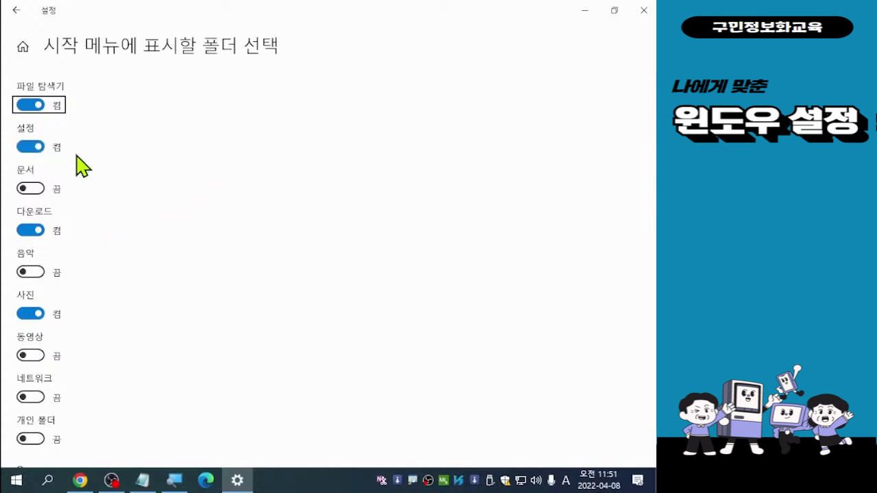
click(40, 231)
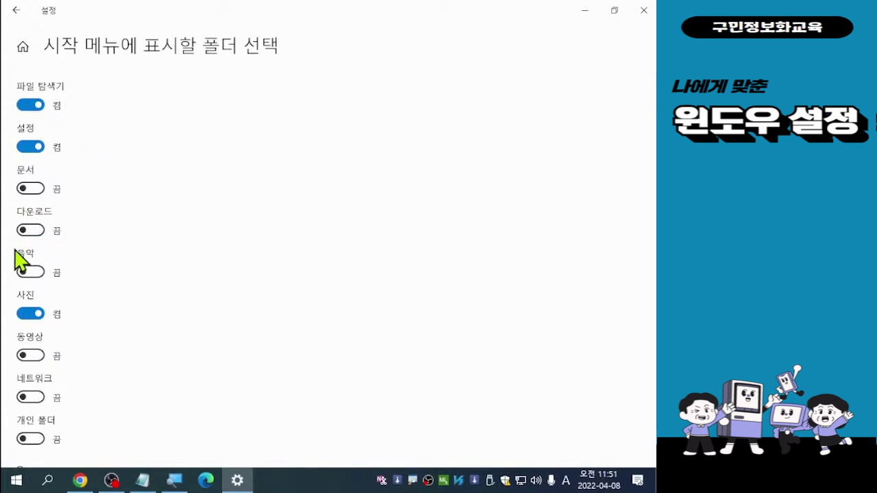
click(25, 190)
scroll(132, 378, down, 1)
scroll(133, 381, up, 1)
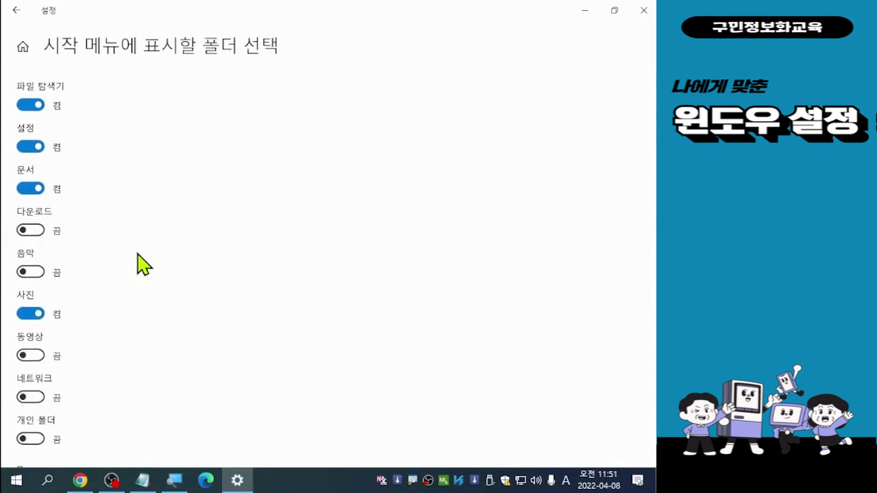
click(43, 89)
click(35, 170)
key(ctrl)
click(645, 11)
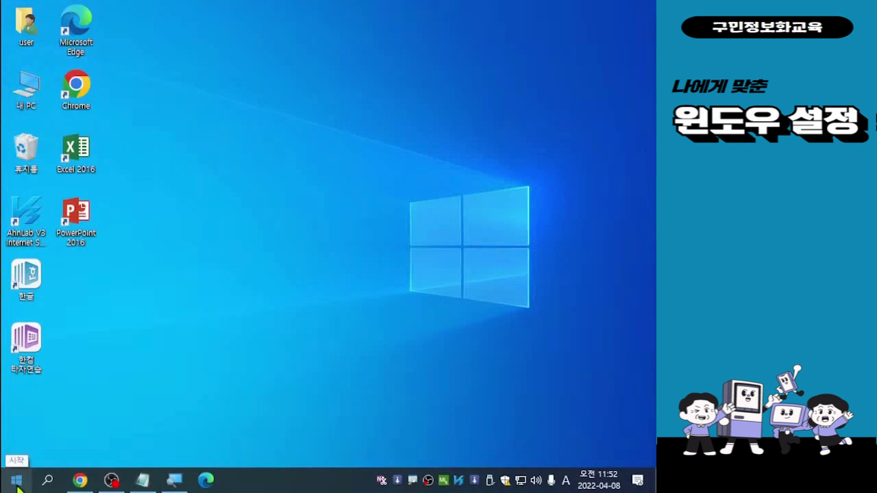
Use the letter index of the Start menu's app list to jump to the ㅎ apps and to the M apps.
click(17, 482)
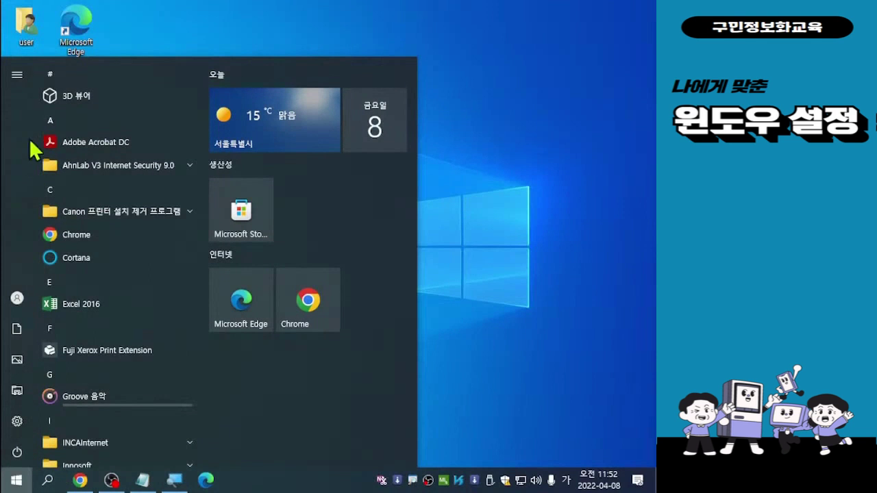
mouse_move(22, 102)
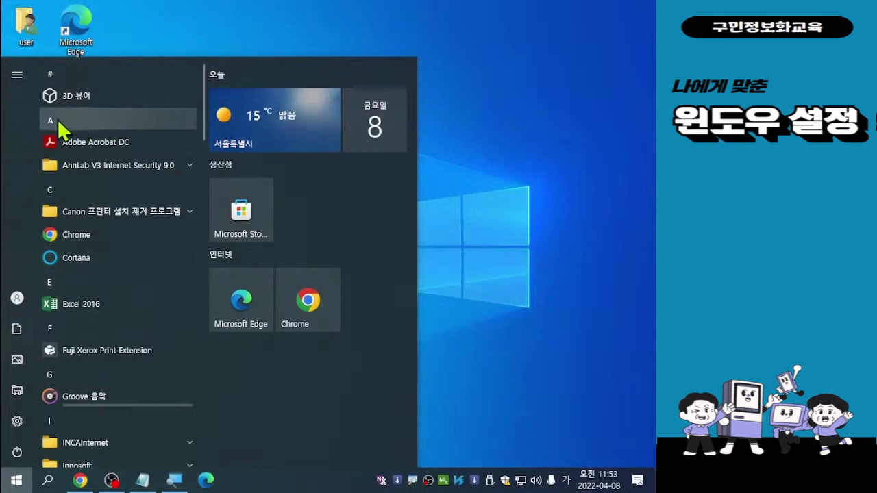
click(73, 187)
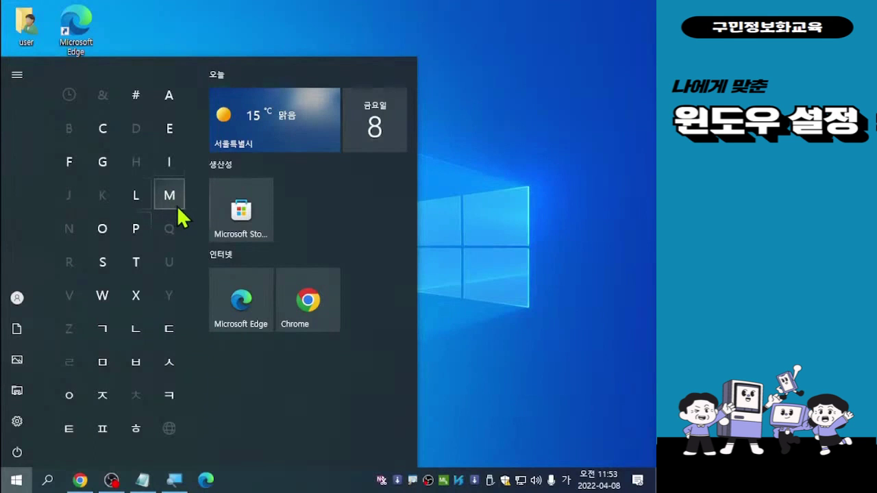
click(137, 438)
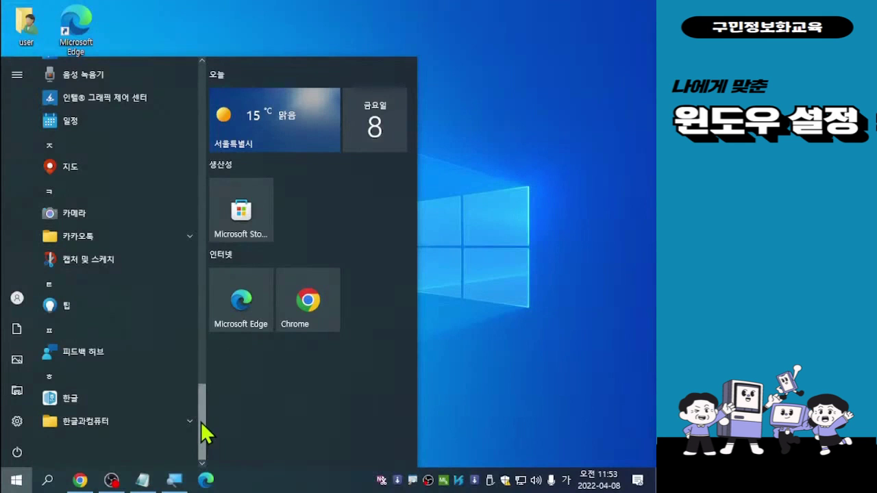
click(70, 328)
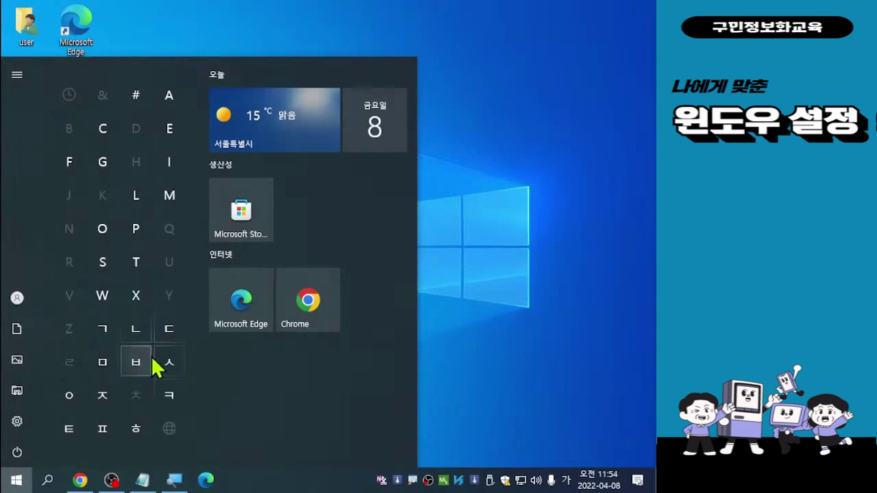
click(168, 196)
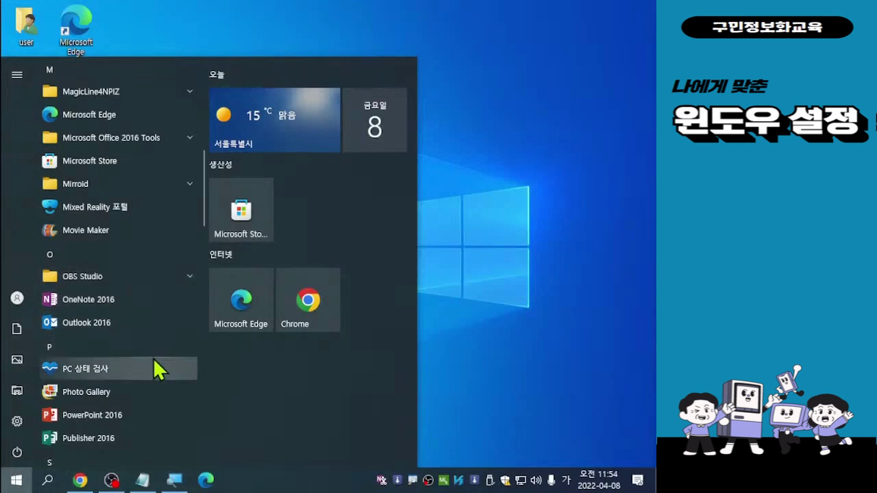
Review the options for Microsoft Edge in the Start menu's app list, including those under 자세히, and close the menu.
scroll(153, 363, up, 1)
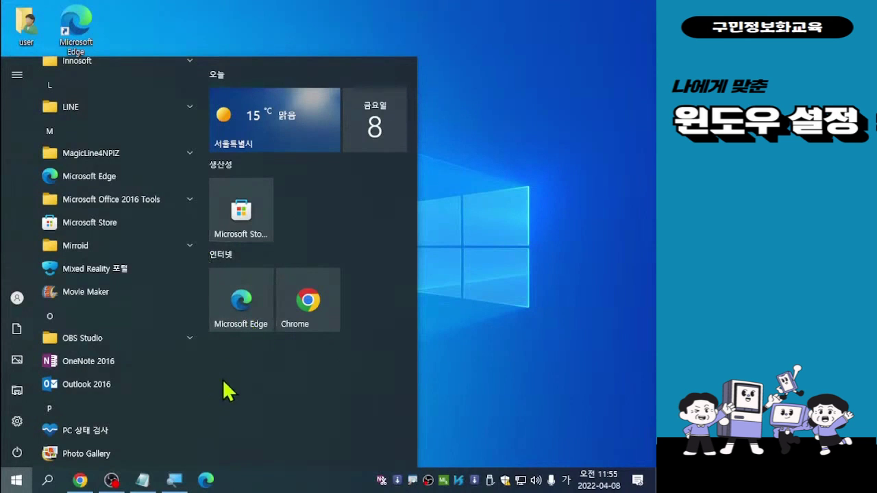
right_click(91, 185)
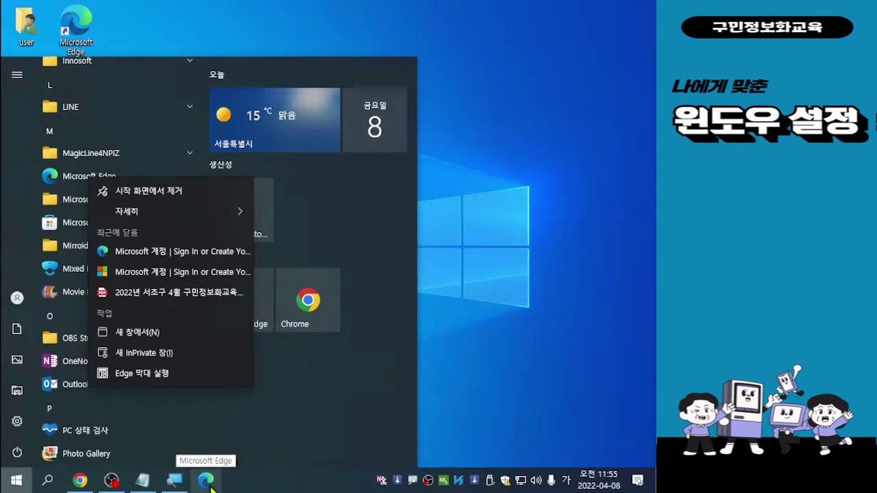
mouse_move(159, 213)
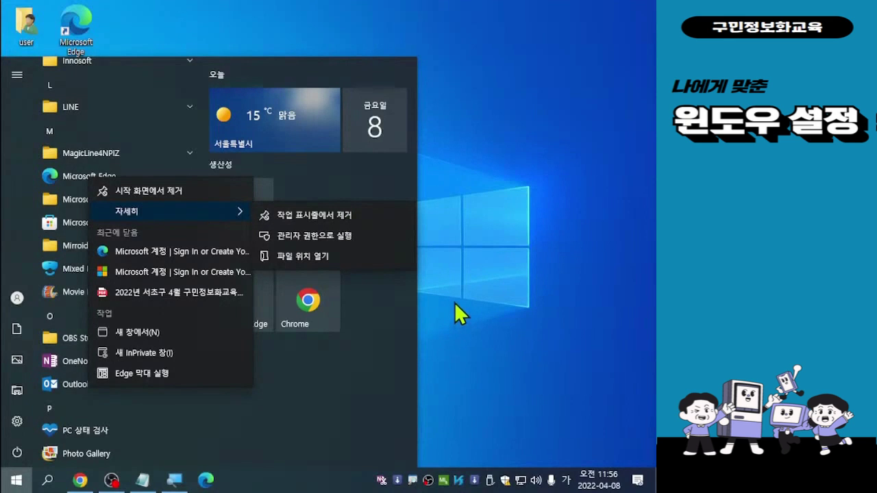
key(Escape)
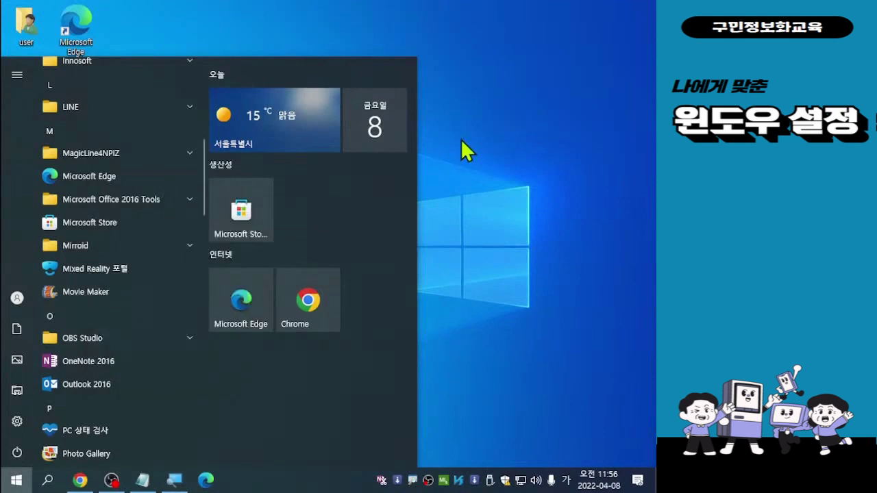
key(Escape)
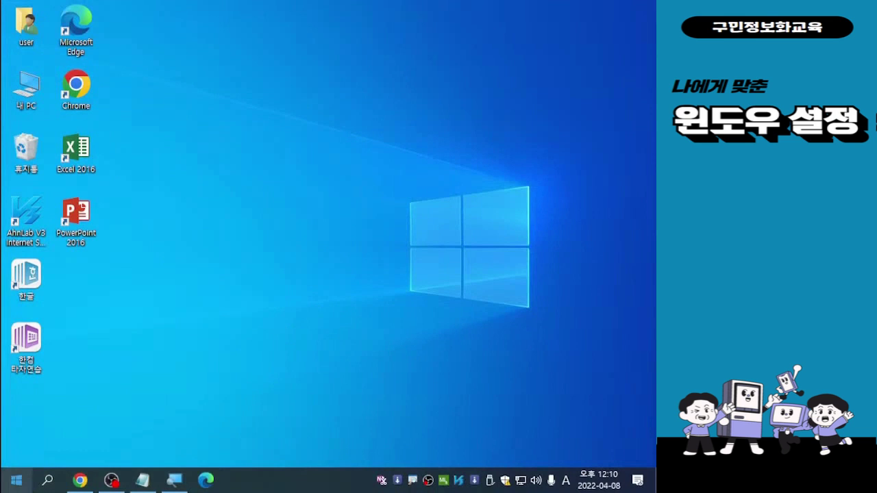
Open 설정 from the Start menu and go to the 시작 프로그램 page of the 앱 category.
key(ctrl)
click(16, 483)
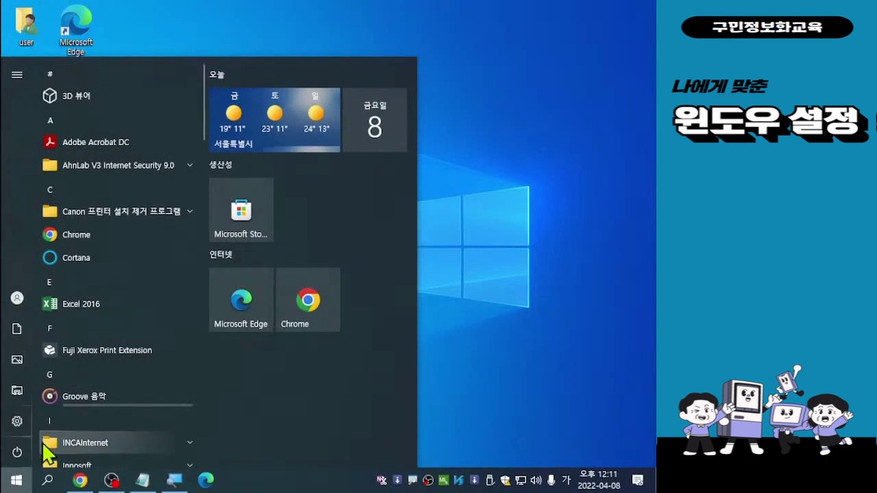
mouse_move(14, 433)
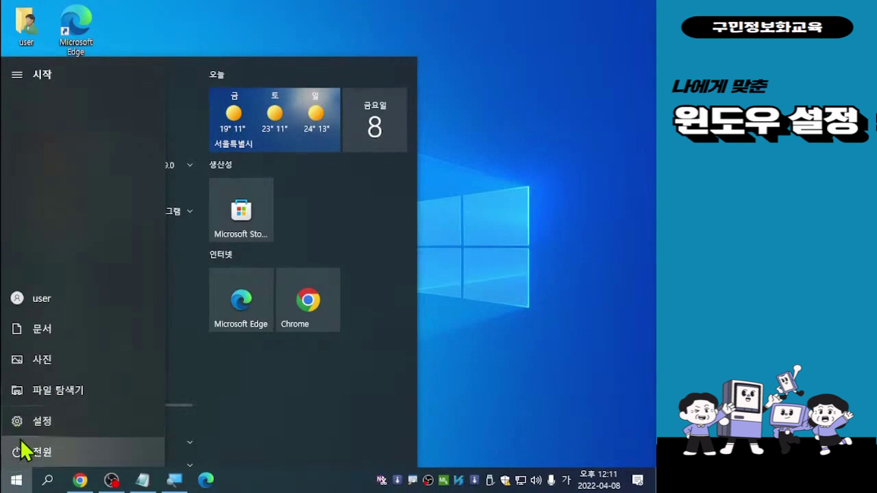
click(23, 424)
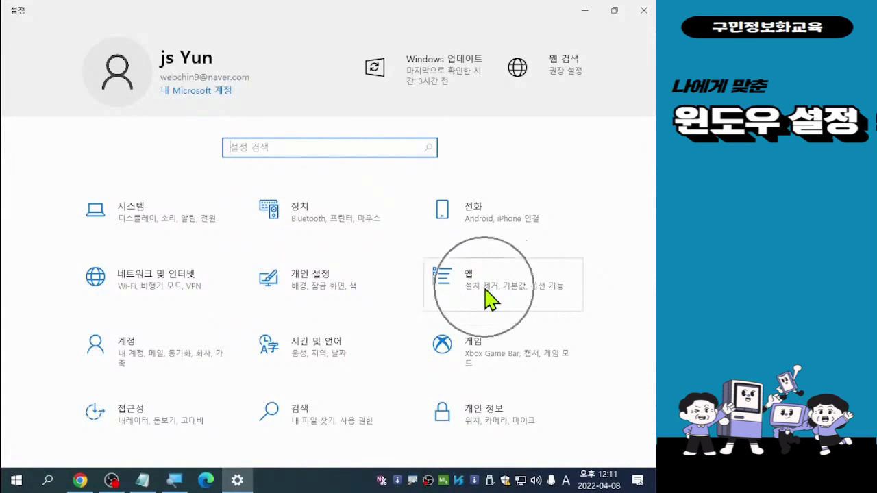
key(ctrl)
key(ctrl)
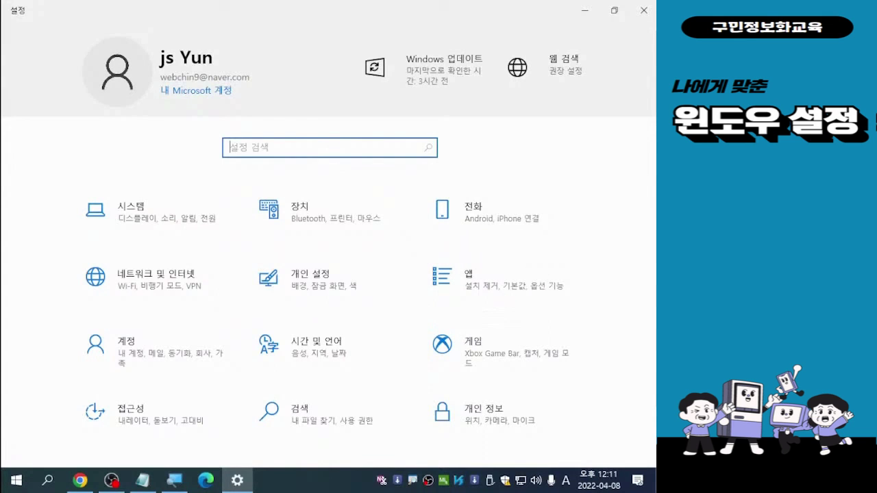
key(alt+Tab)
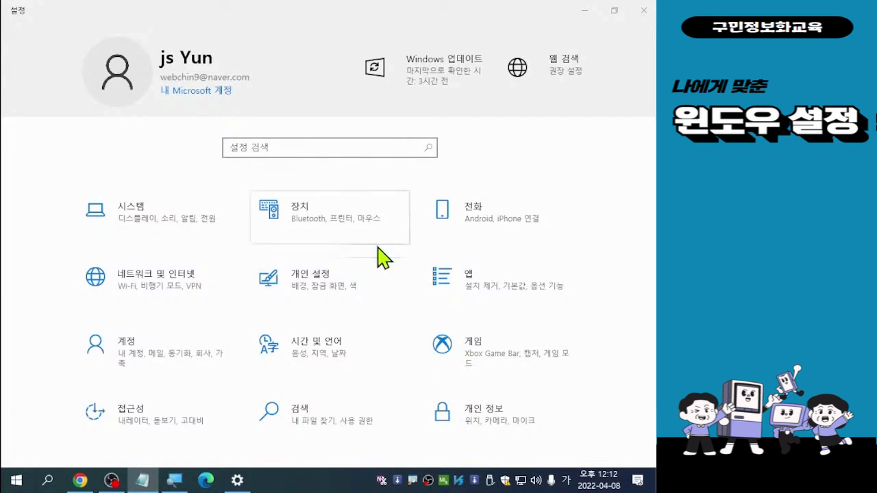
click(493, 281)
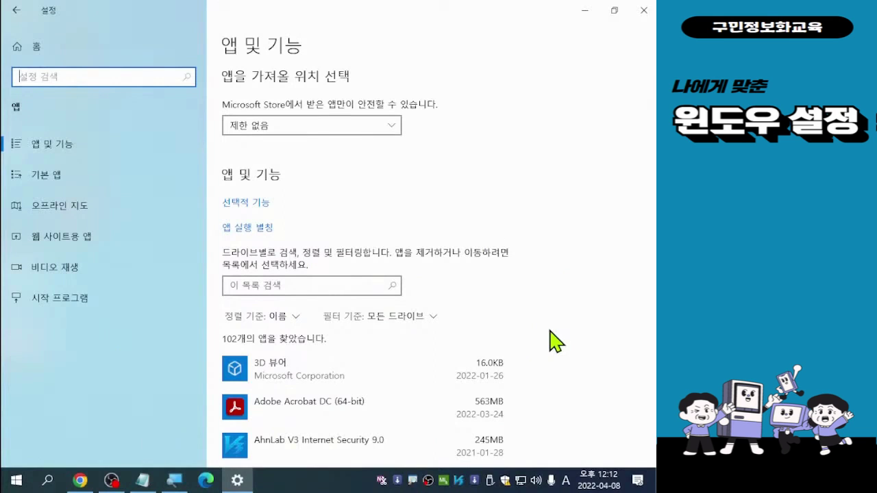
click(43, 312)
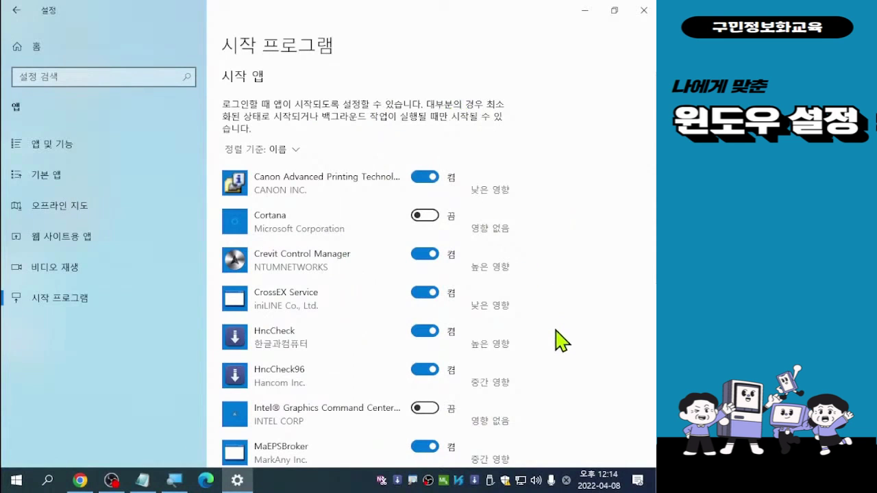
Examine the 시작 앱 list for each app's on/off state and startup impact, and close the 설정 window.
scroll(557, 336, down, 3)
scroll(453, 370, down, 3)
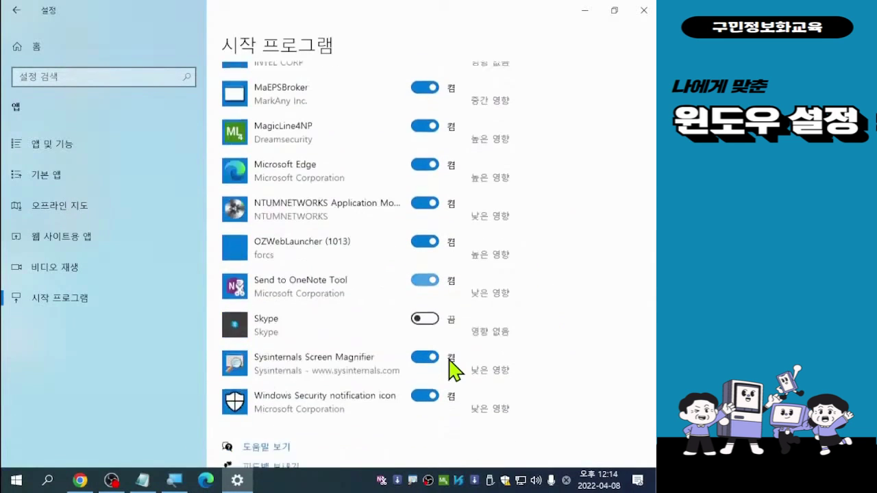
scroll(453, 370, up, 3)
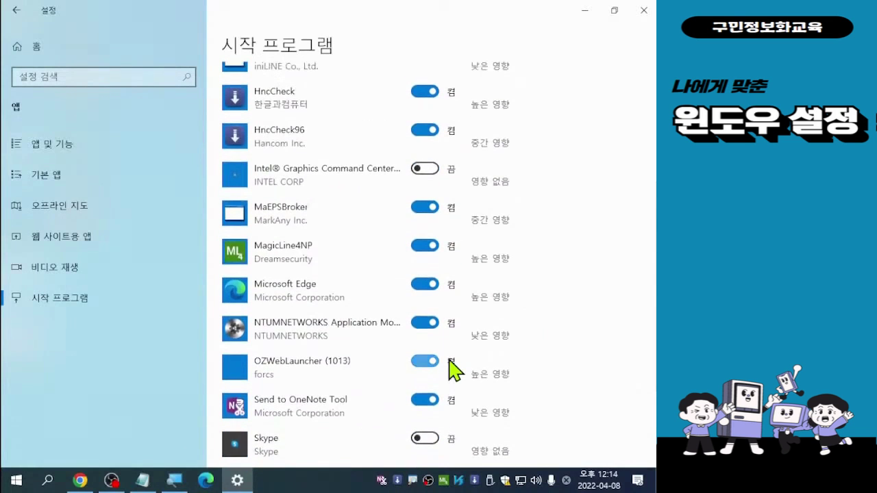
scroll(454, 370, up, 5)
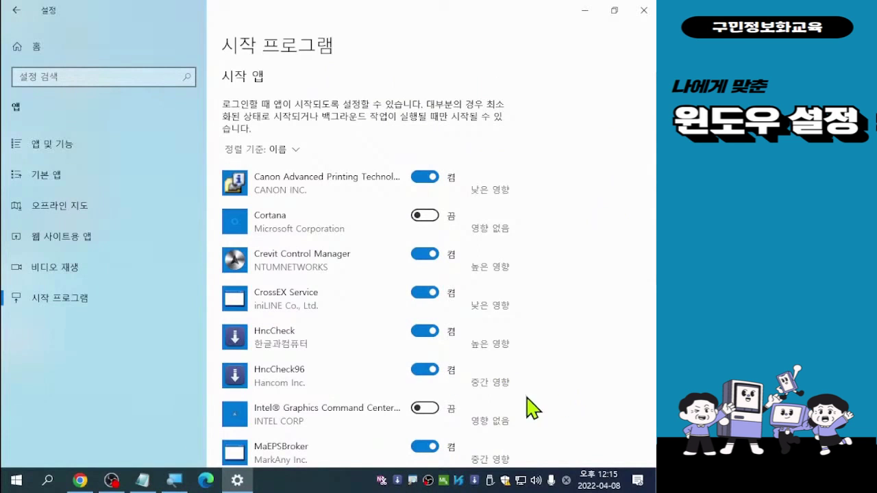
scroll(394, 385, down, 2)
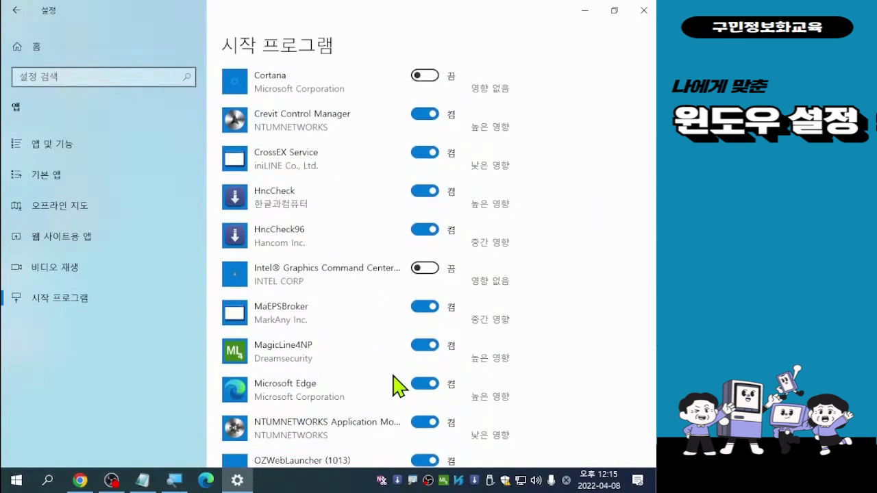
scroll(399, 387, down, 2)
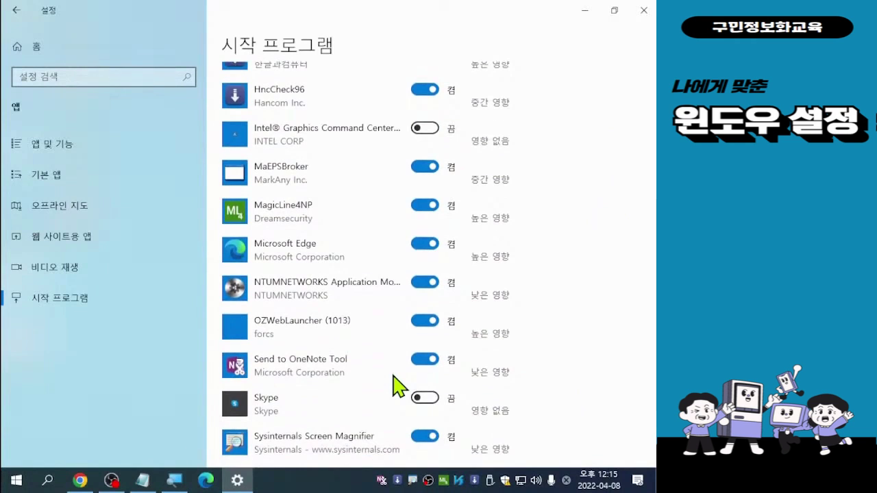
scroll(400, 387, down, 2)
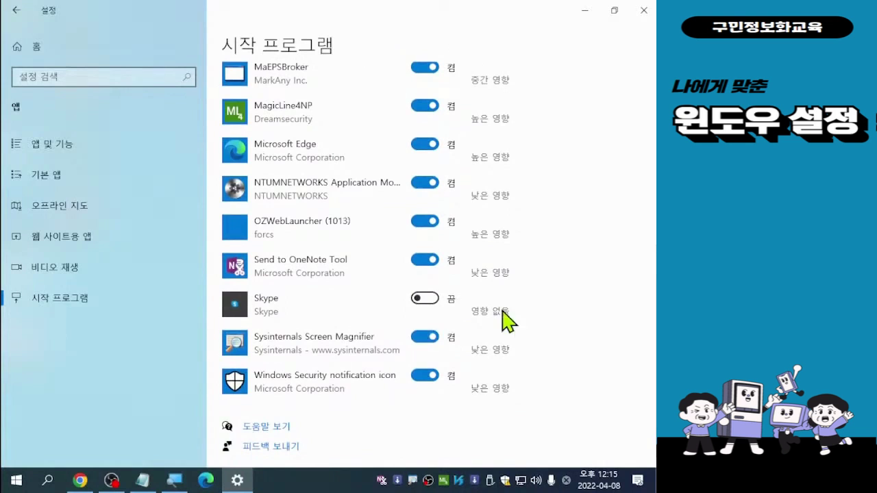
scroll(534, 362, up, 3)
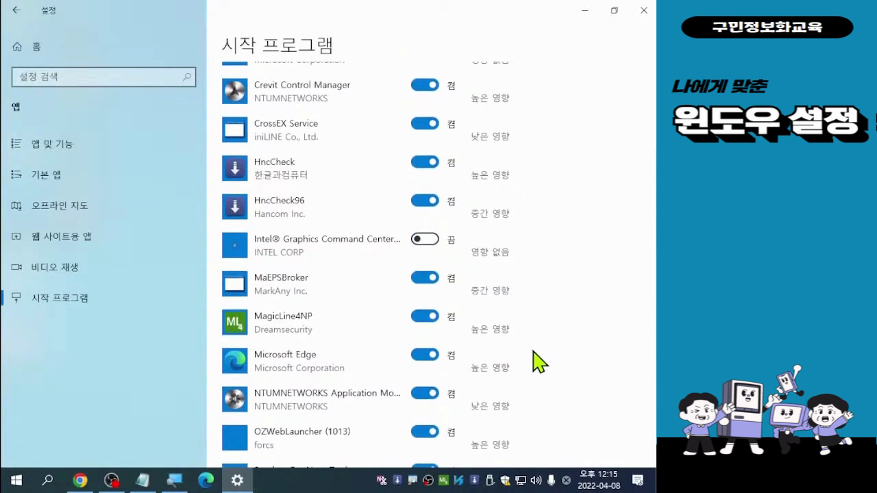
scroll(543, 257, up, 3)
scroll(538, 267, up, 1)
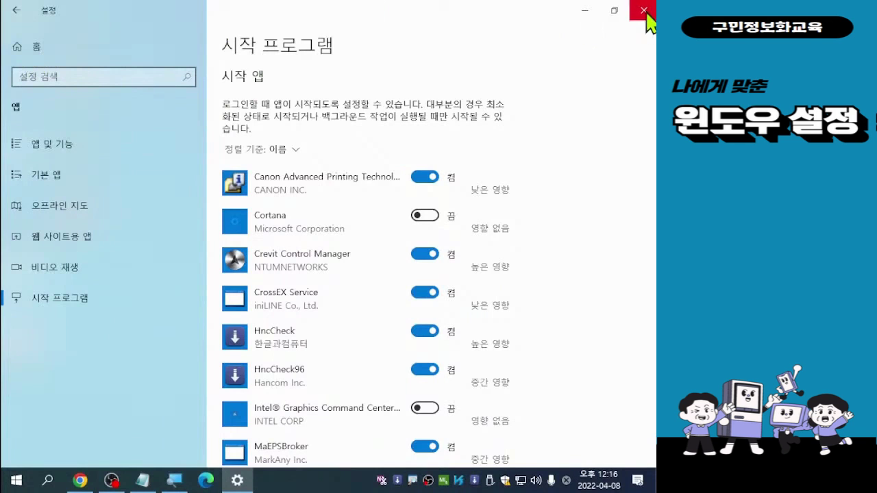
click(644, 11)
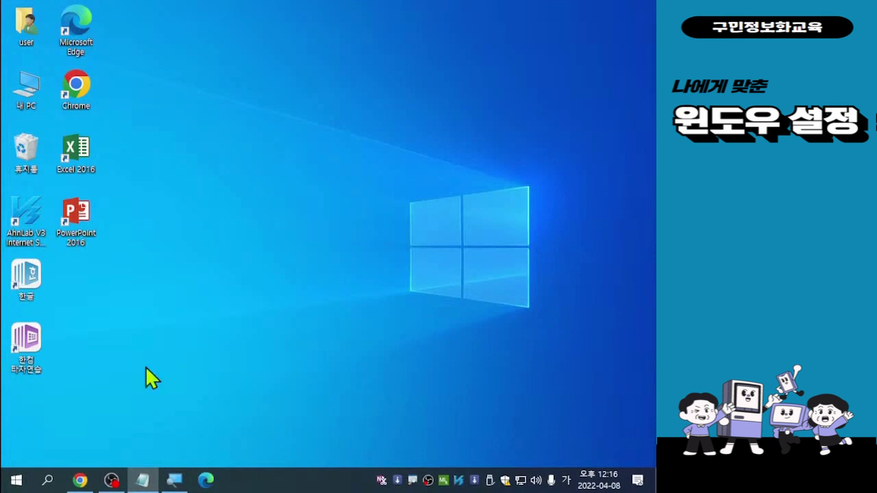
Open 설정 from the Start menu and go to the 앱 category.
click(14, 484)
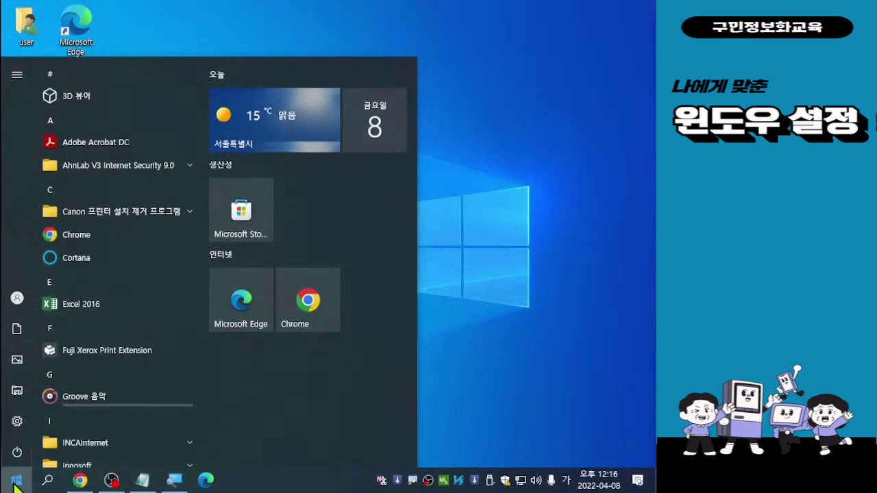
mouse_move(19, 422)
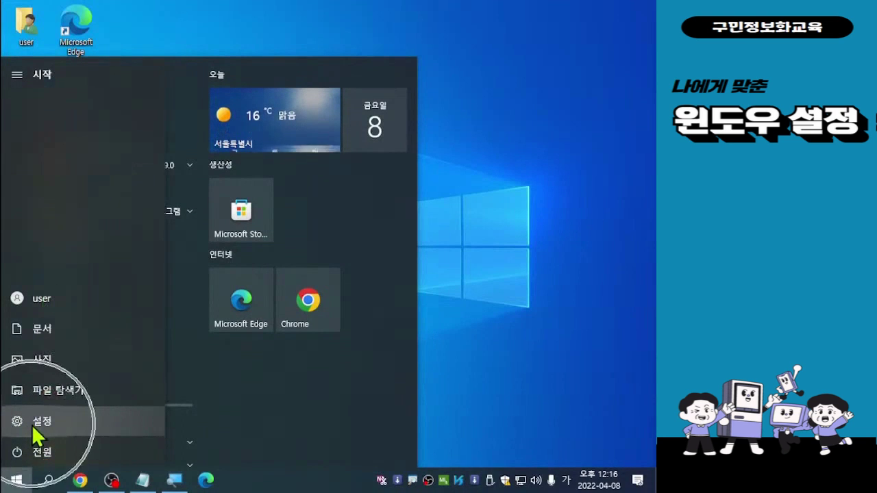
click(31, 424)
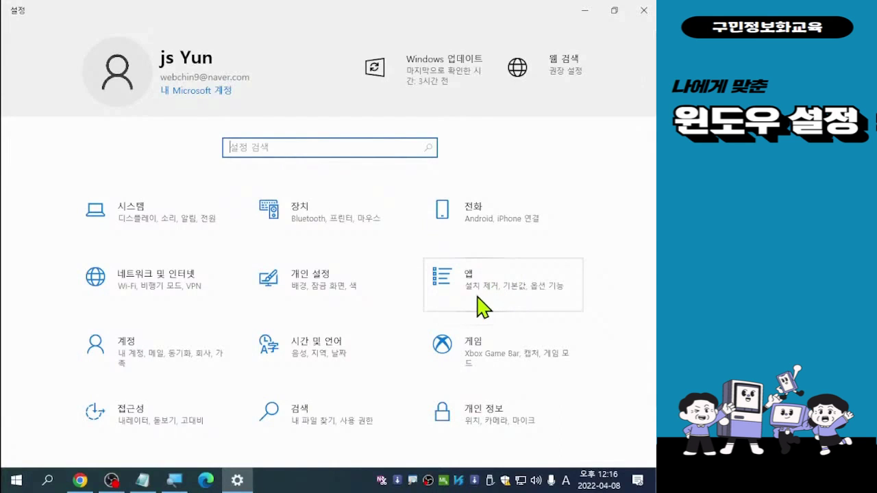
key(ctrl)
key(ctrl)
click(472, 290)
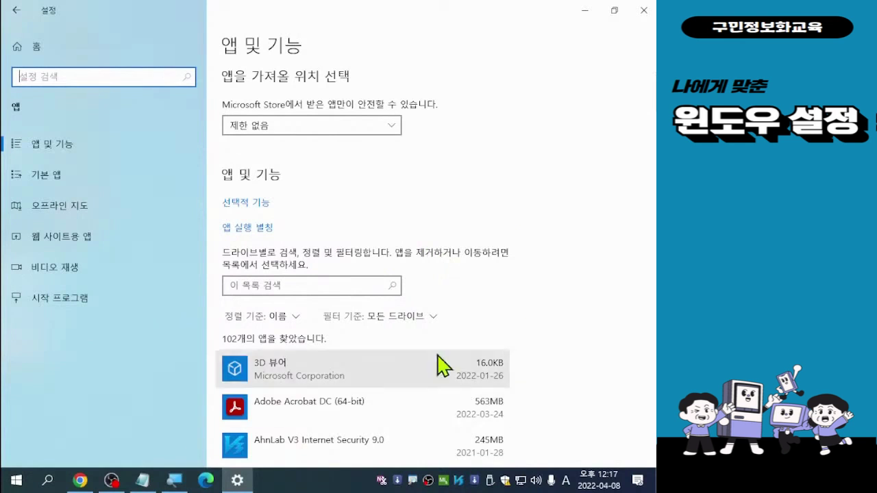
Examine the installed apps in the 앱 및 기능 list, including their sizes and installation dates.
scroll(394, 416, down, 3)
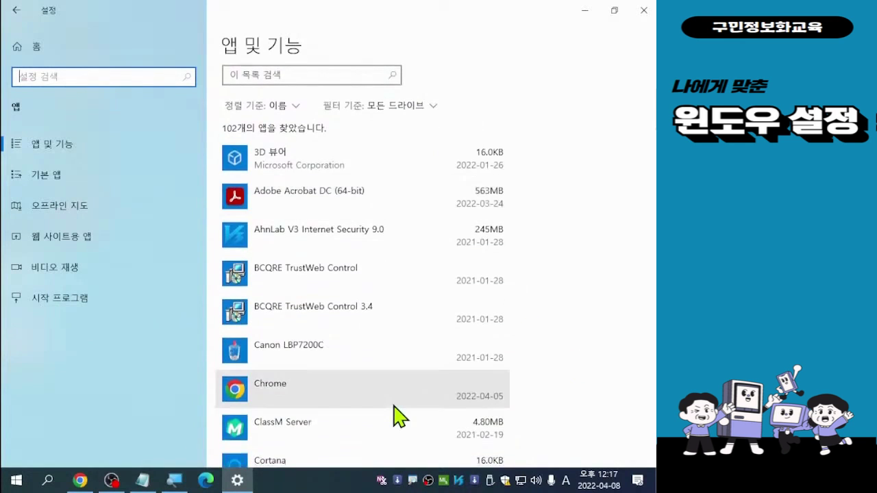
scroll(399, 416, down, 2)
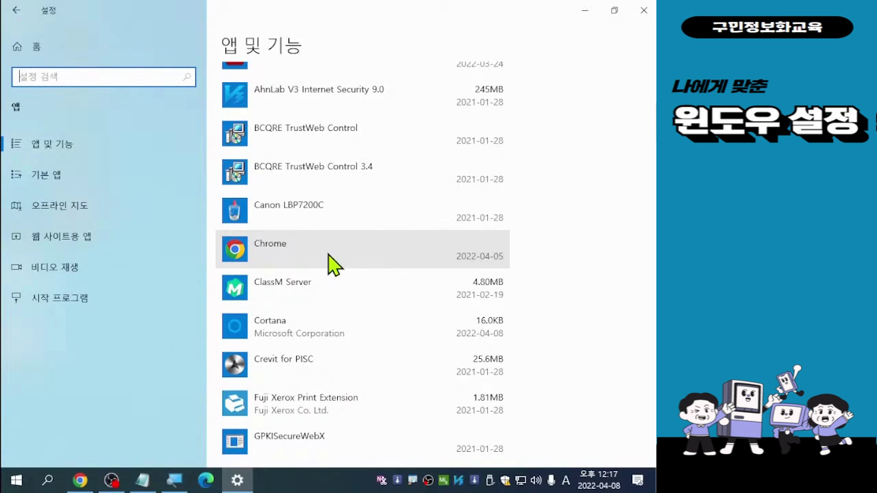
scroll(342, 349, up, 3)
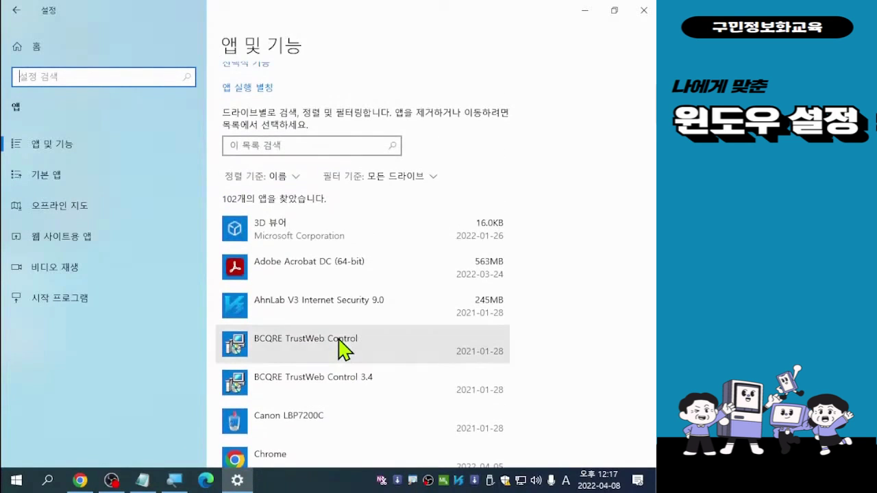
scroll(343, 349, down, 10)
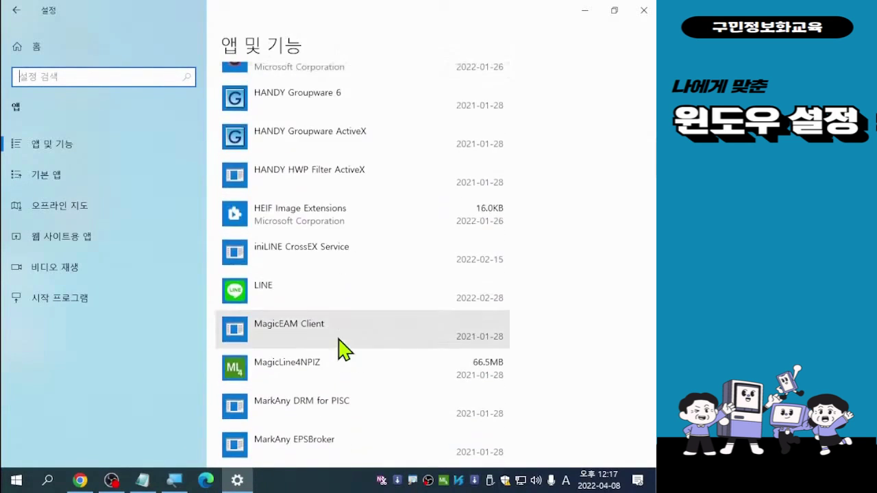
scroll(342, 349, down, 6)
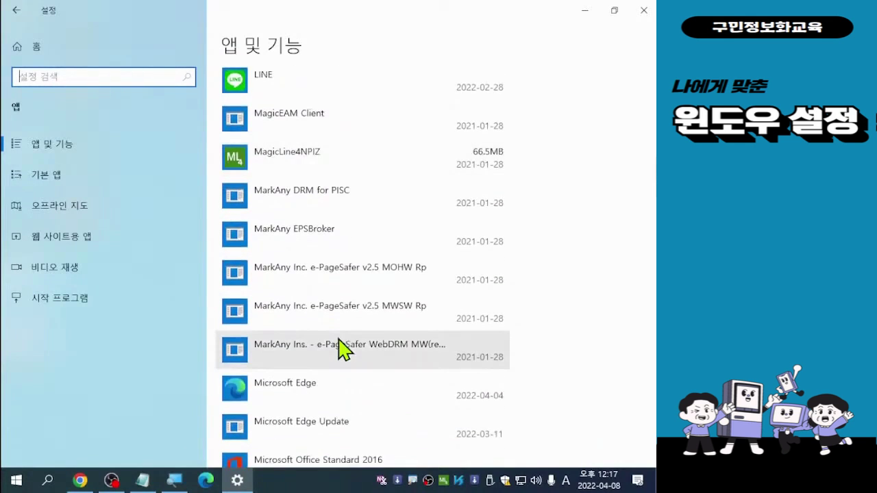
scroll(342, 349, down, 9)
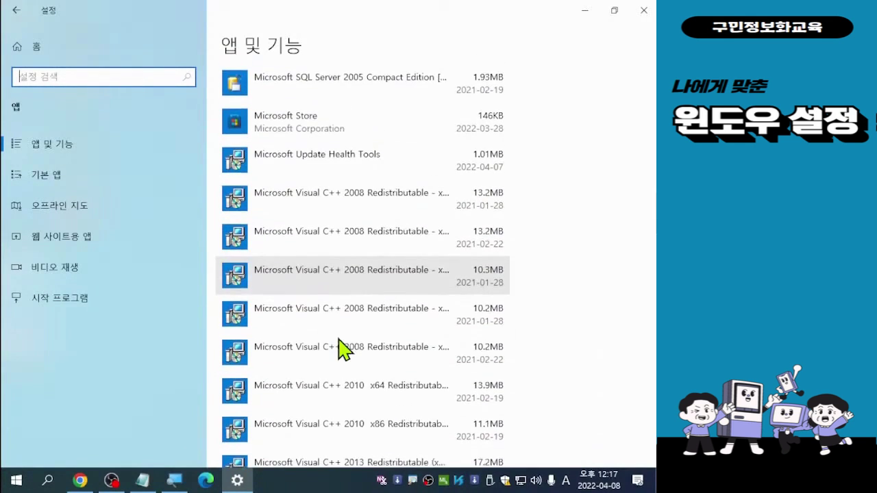
scroll(343, 349, down, 8)
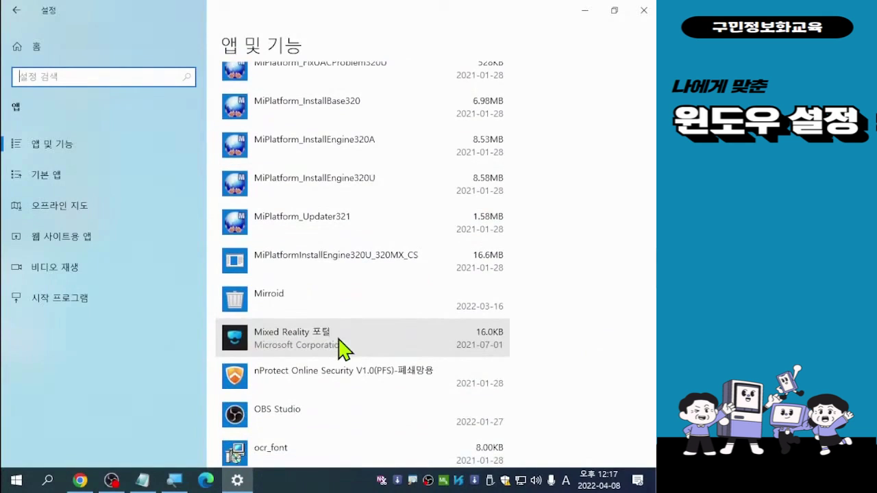
scroll(342, 349, down, 10)
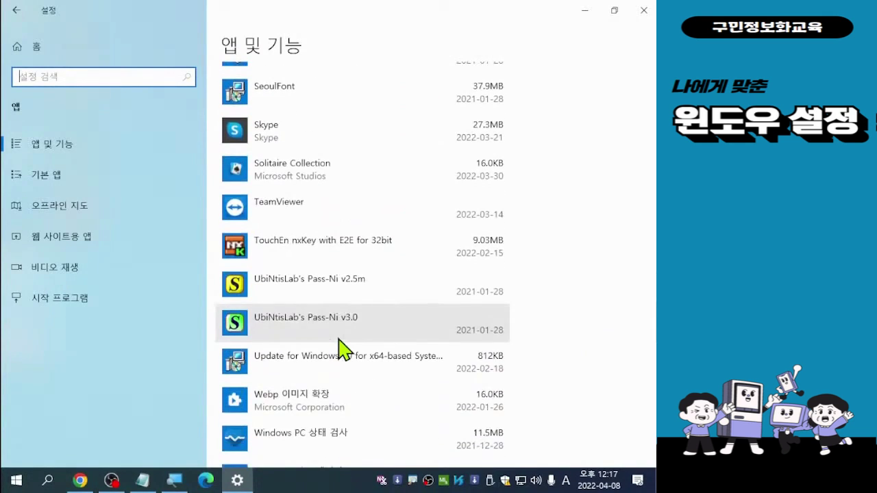
scroll(342, 349, down, 4)
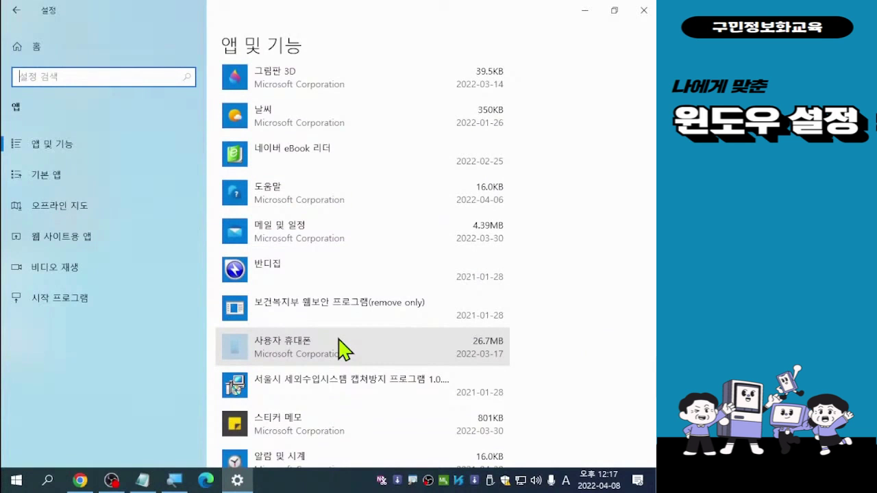
scroll(343, 349, down, 1)
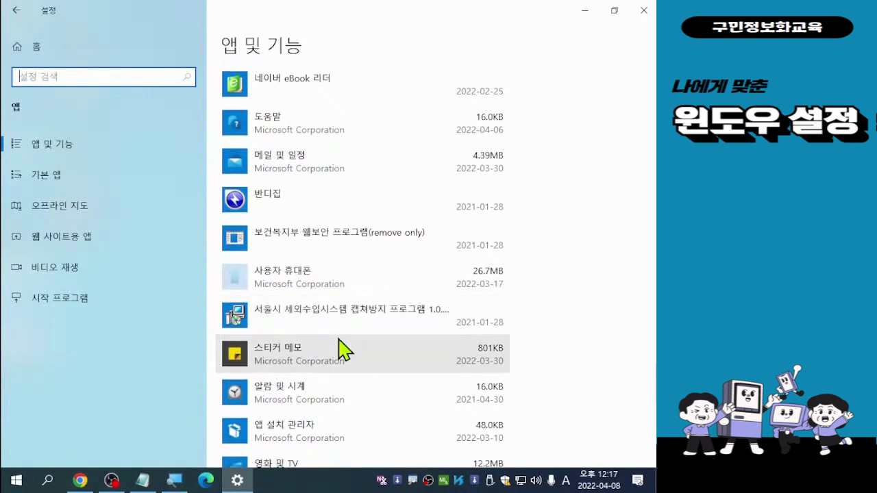
scroll(342, 349, up, 2)
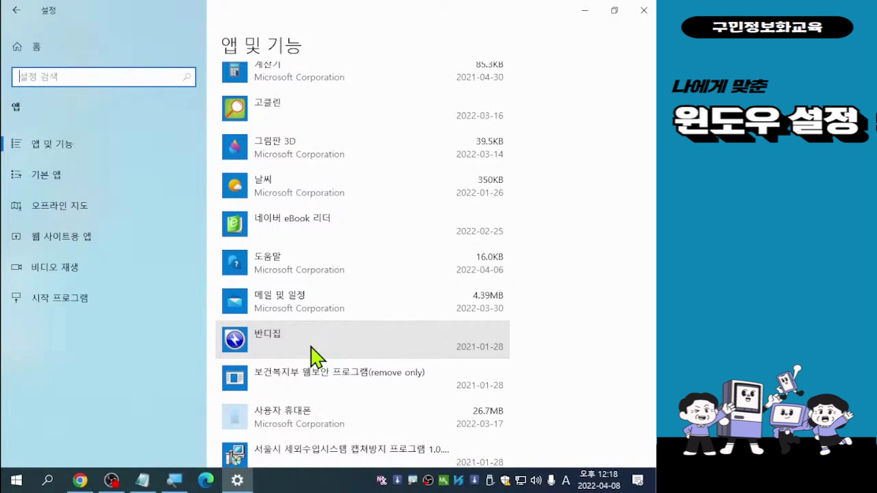
Show the 수정 and 제거 options for 고클린 in the installed app list and close the 설정 window.
click(292, 109)
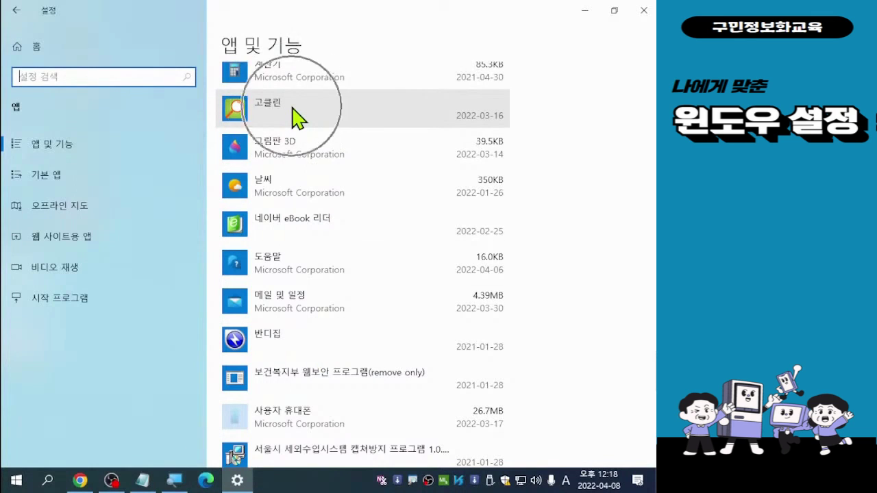
click(296, 118)
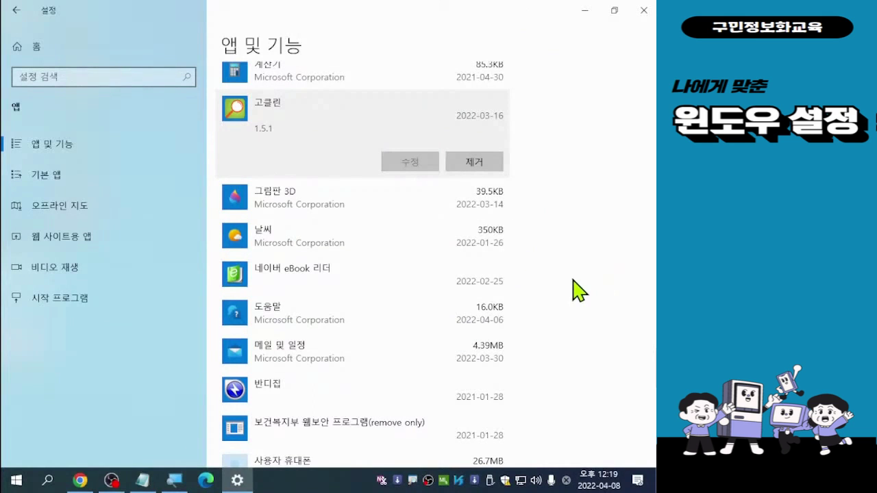
click(644, 11)
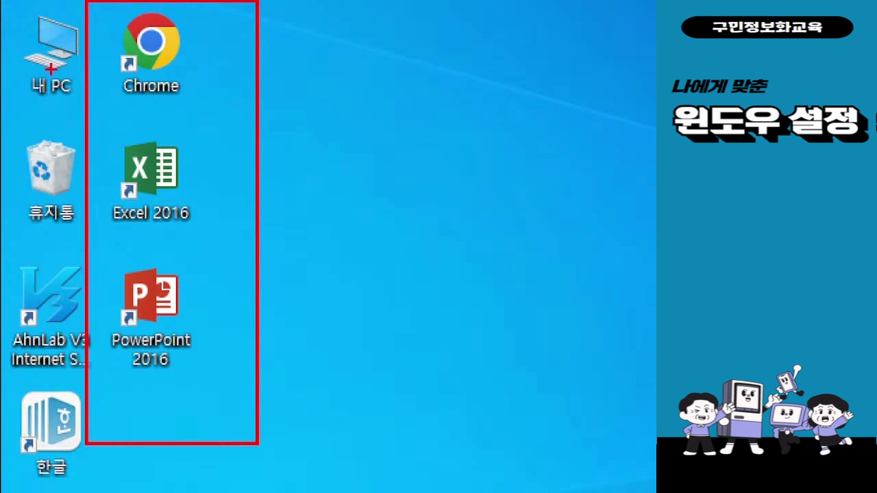
mouse_move(101, 43)
mouse_down()
mouse_move(145, 59)
mouse_move(155, 101)
mouse_up()
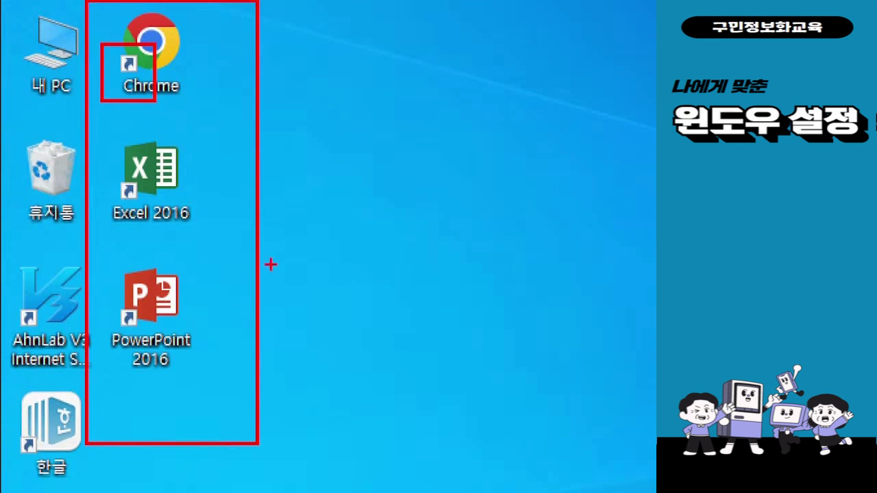
mouse_move(3, 2)
mouse_down()
mouse_move(78, 27)
mouse_move(84, 257)
mouse_up()
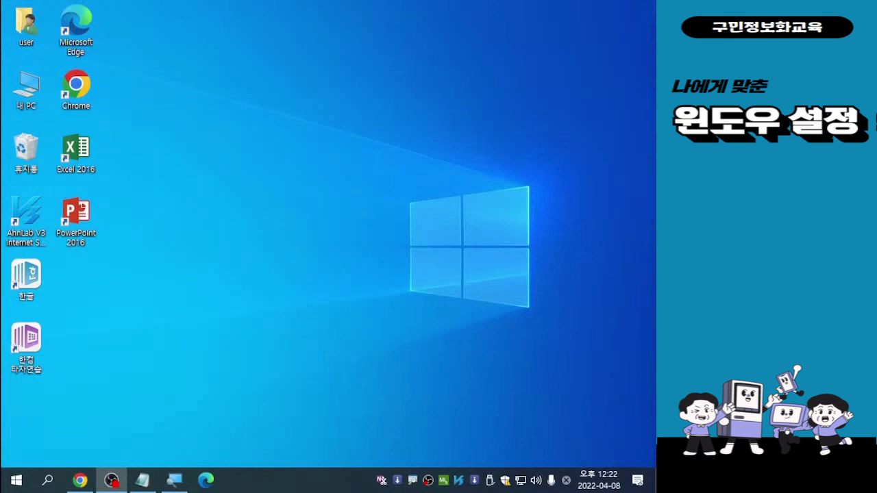
click(324, 179)
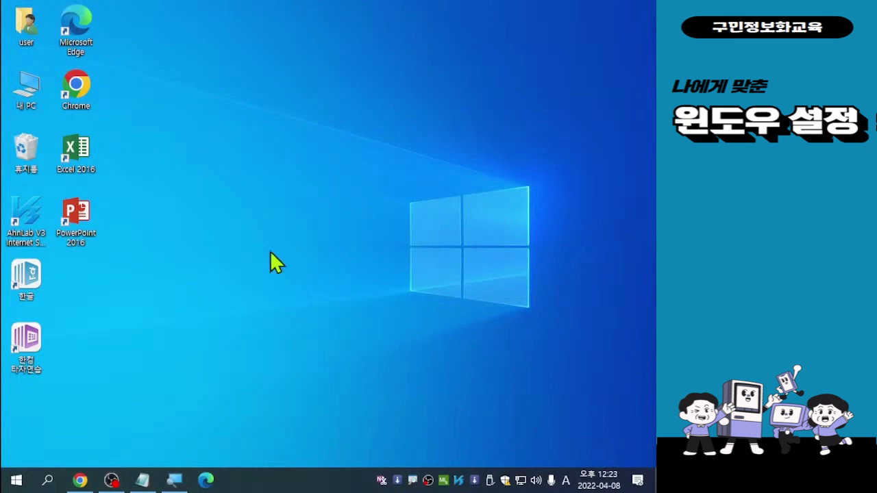
Open 개인 설정 from the desktop and bring up 바탕 화면 아이콘 설정 from the 테마 page's related settings.
right_click(227, 160)
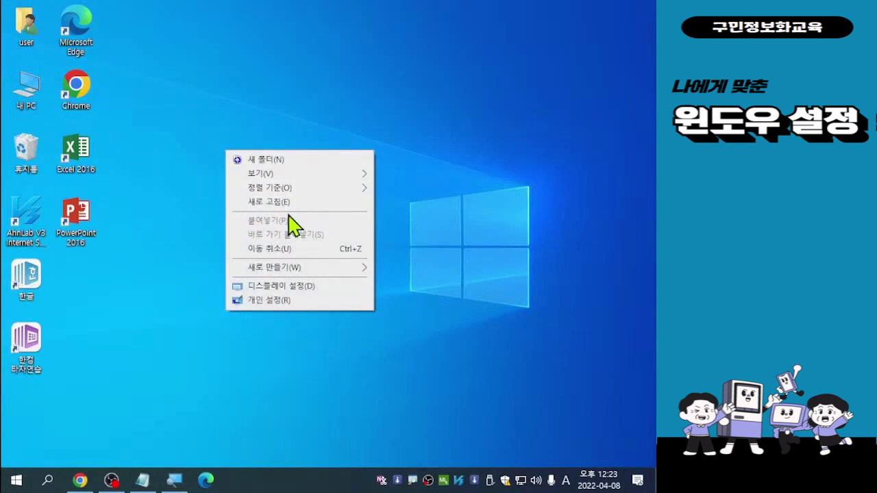
click(268, 301)
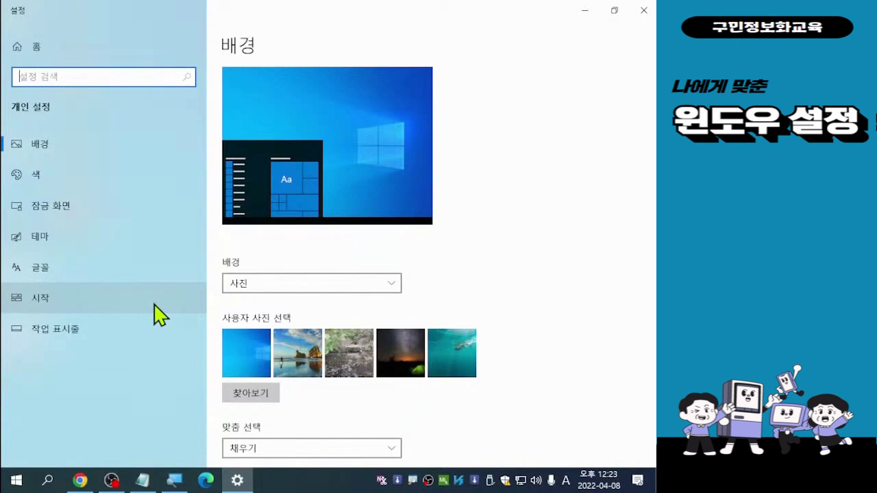
click(40, 241)
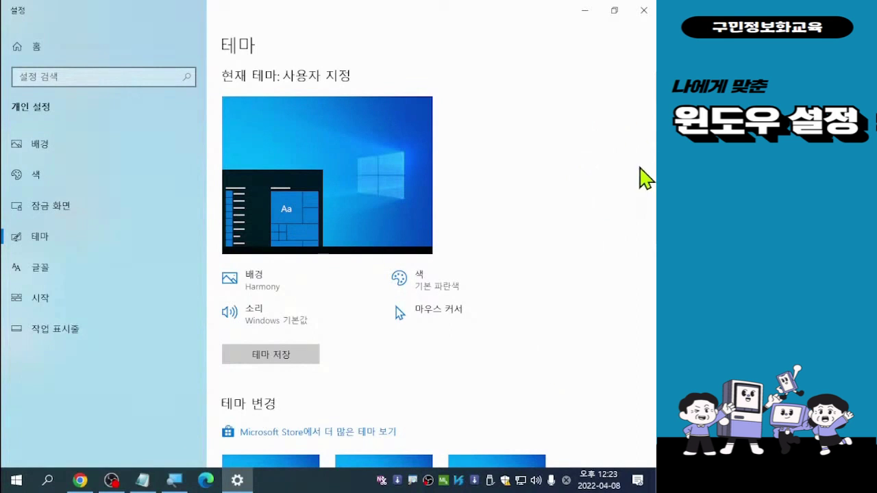
scroll(603, 274, down, 5)
scroll(610, 281, down, 3)
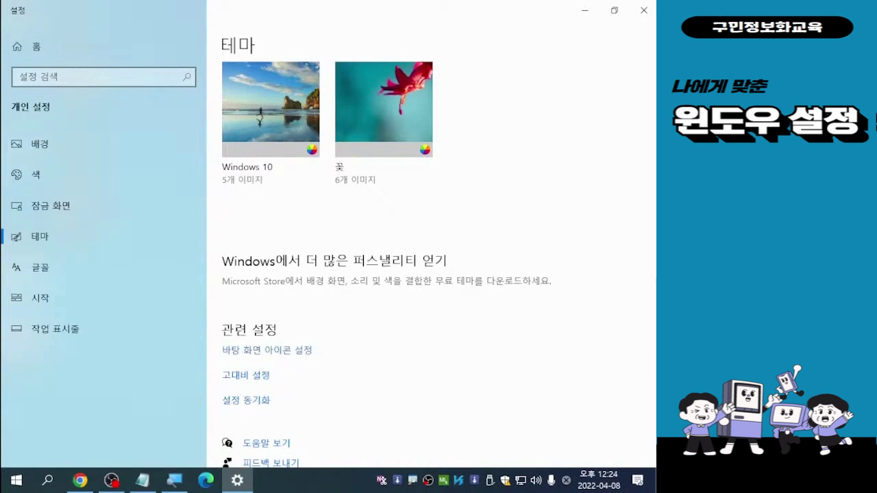
key(alt+Tab)
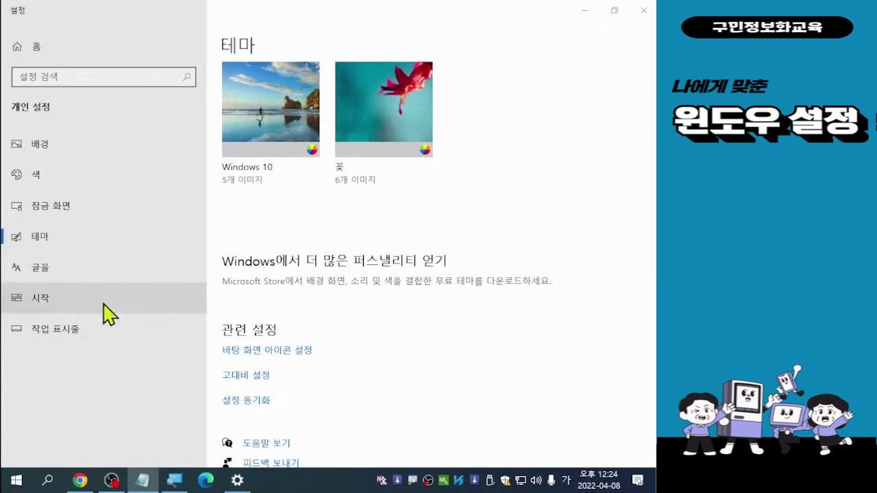
click(41, 240)
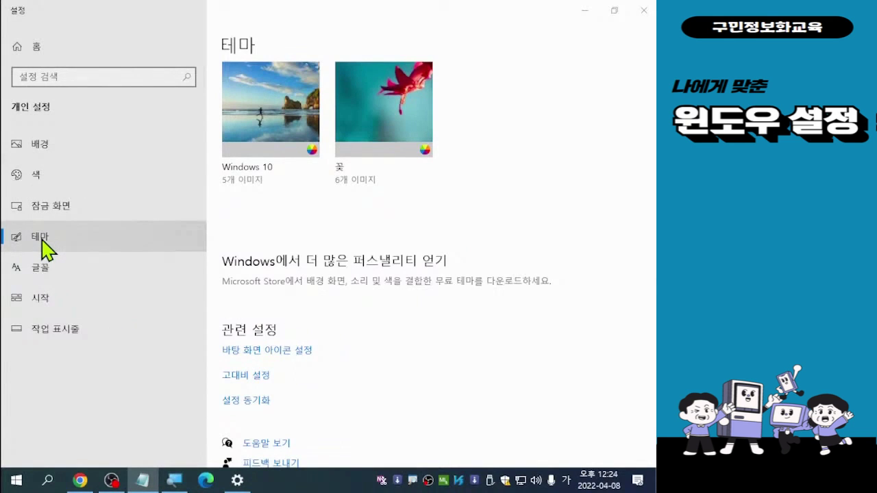
click(270, 352)
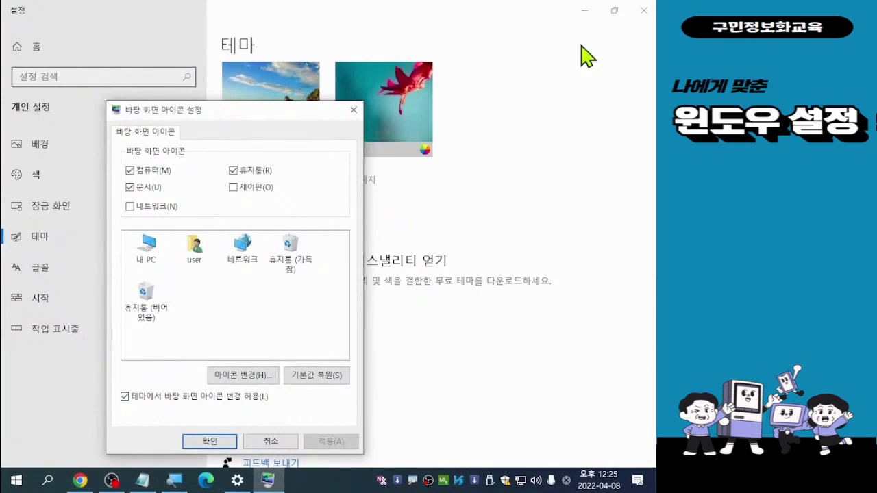
Enable the 네트워크 desktop icon, disable the 휴지통 icon, apply the selection and close the 설정 window.
drag(245, 114, 335, 41)
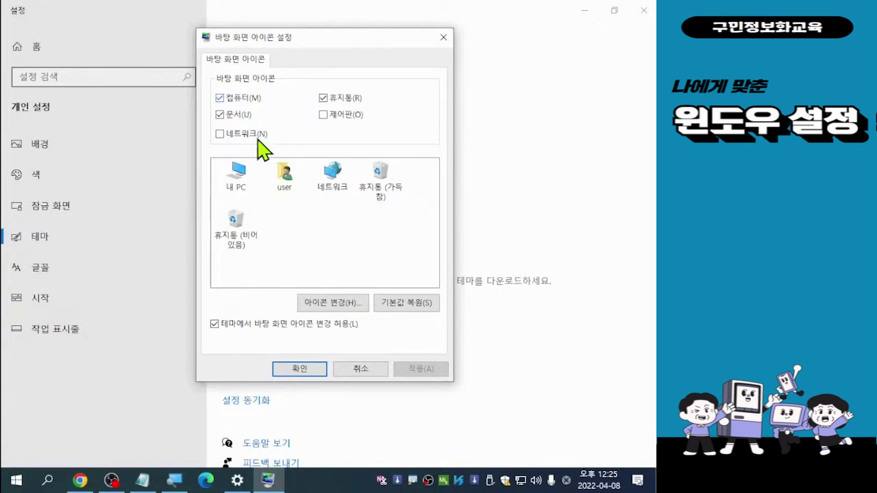
click(218, 136)
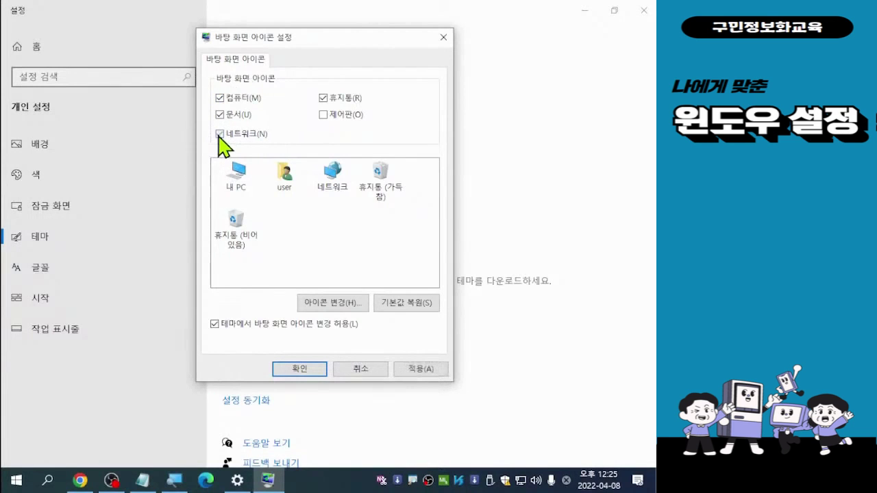
click(324, 98)
click(323, 102)
click(304, 371)
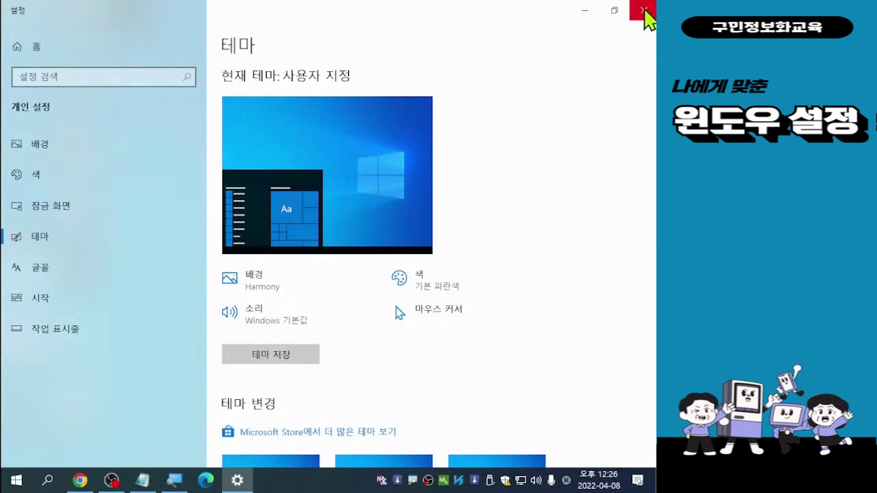
click(644, 11)
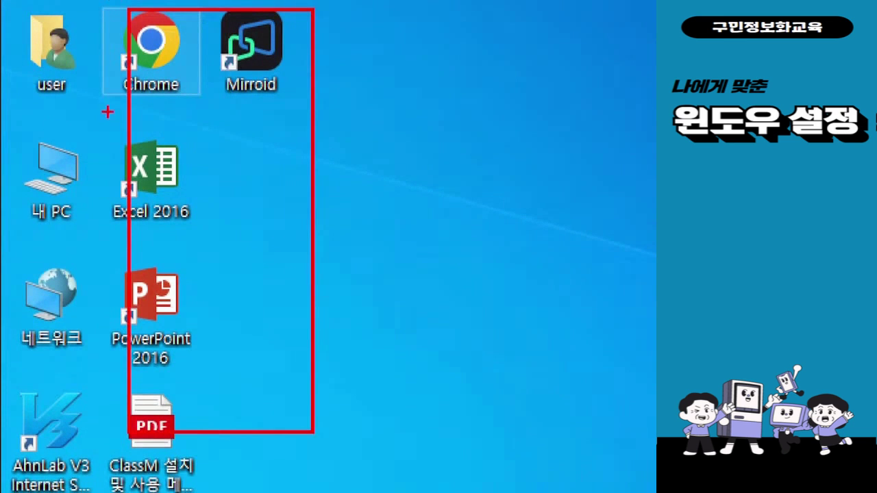
mouse_move(114, 51)
mouse_down()
mouse_move(144, 71)
mouse_move(100, 43)
mouse_move(135, 38)
mouse_up()
mouse_move(219, 43)
mouse_down()
mouse_move(243, 99)
mouse_move(199, 42)
mouse_move(233, 42)
mouse_up()
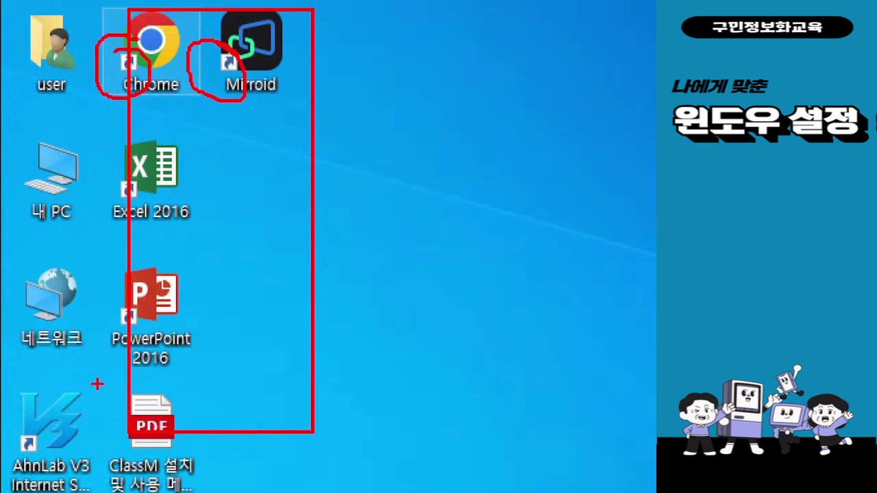
mouse_move(2, 2)
mouse_down()
mouse_move(69, 33)
mouse_move(103, 378)
mouse_up()
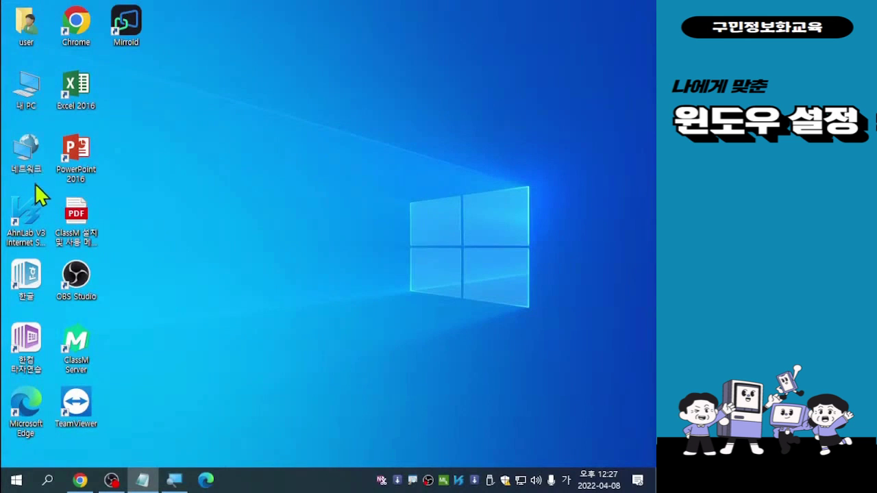
Open the desktop's 개인 설정, go to the 테마 page and bring up 바탕 화면 아이콘 설정 from its related settings.
click(280, 208)
right_click(285, 193)
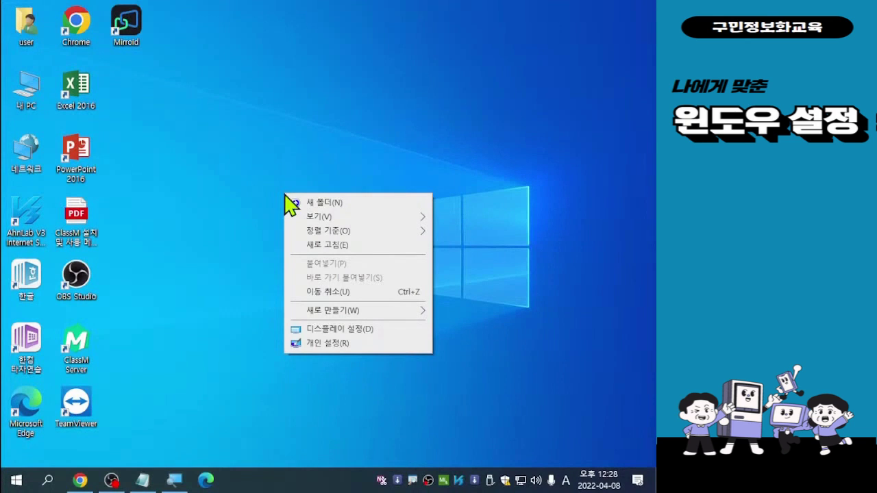
click(327, 343)
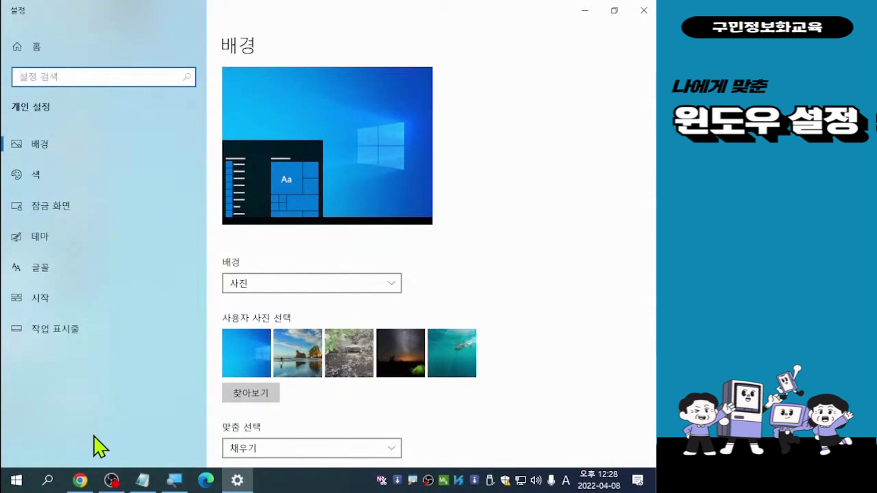
click(36, 243)
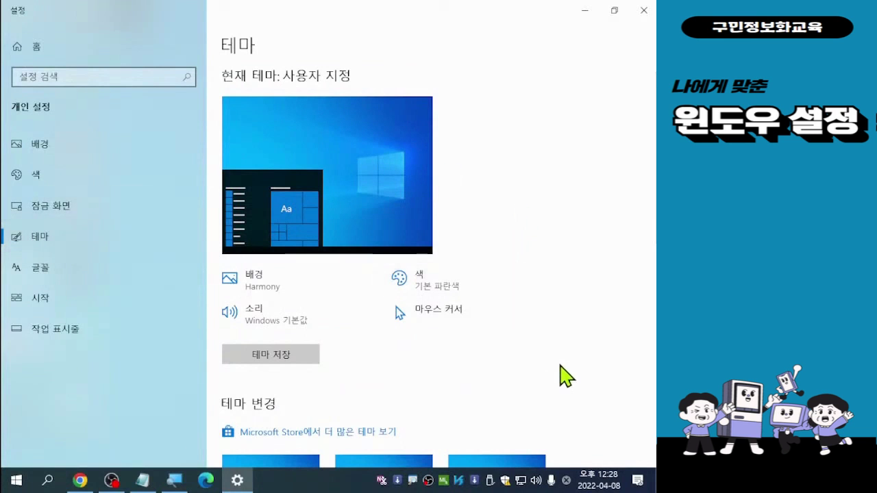
scroll(566, 376, down, 3)
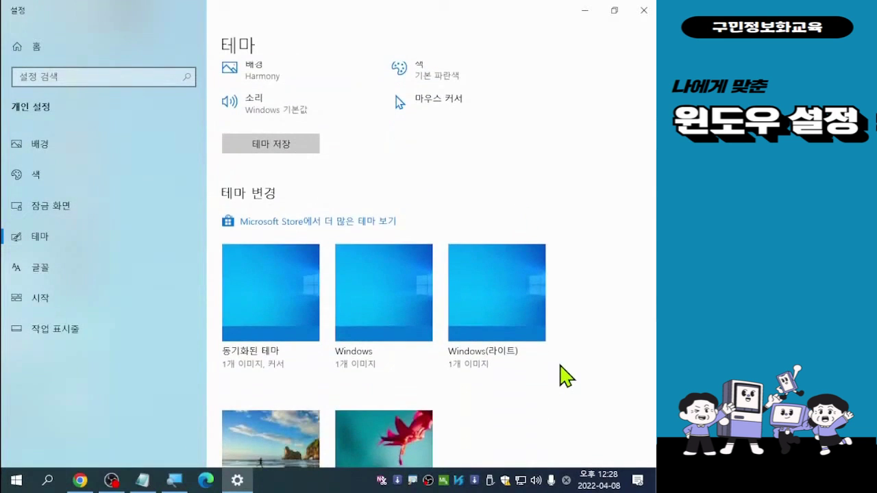
scroll(566, 376, down, 3)
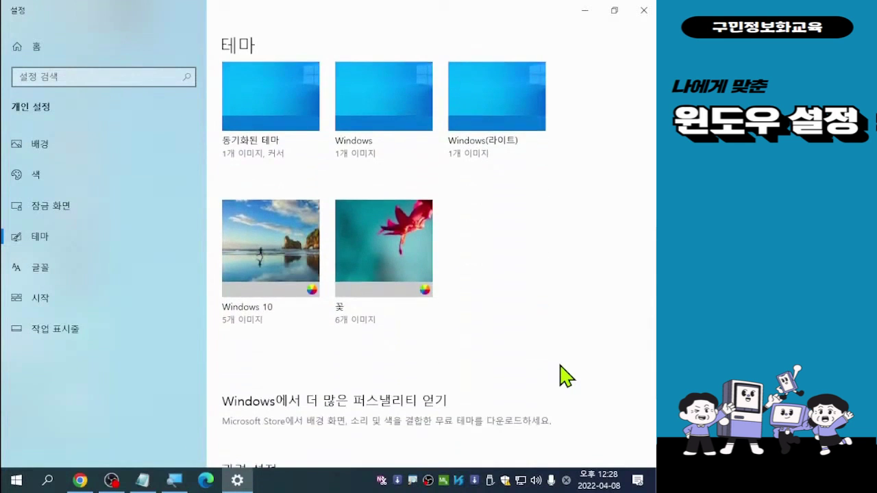
scroll(566, 375, down, 2)
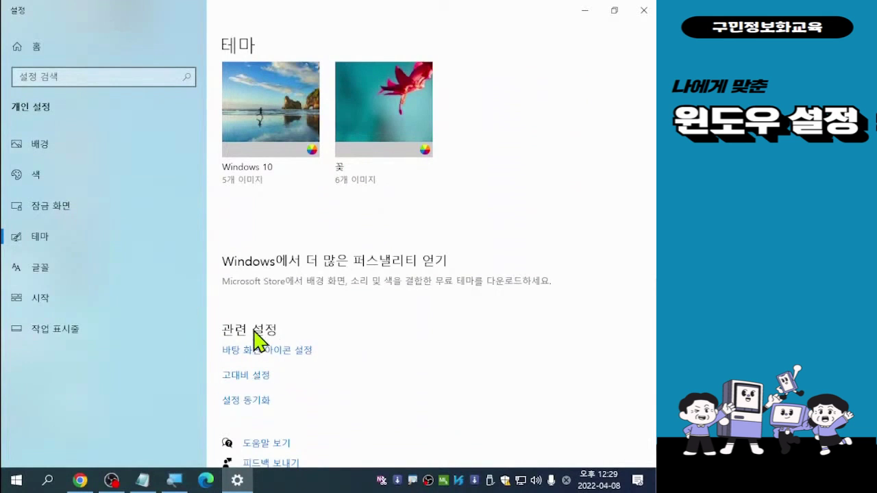
click(262, 354)
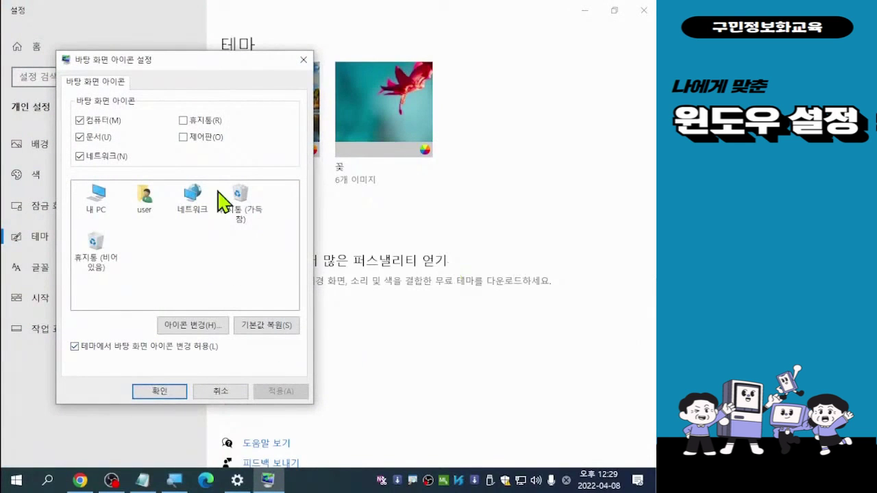
drag(192, 63, 368, 36)
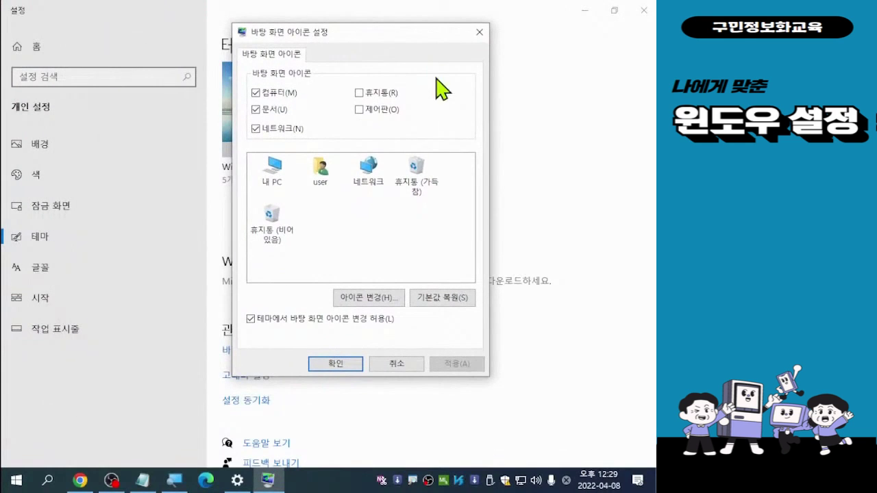
Enable the 휴지통 desktop icon, disable the 네트워크 icon, confirm the selection and close the 설정 window.
click(359, 93)
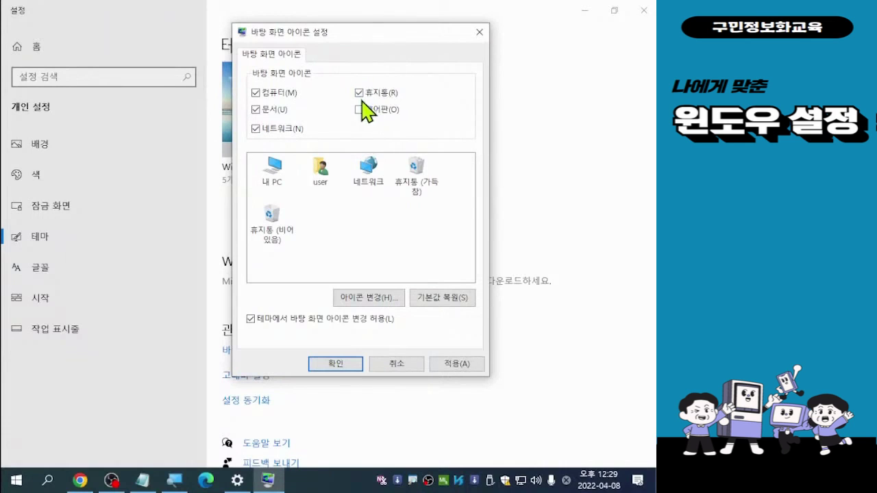
click(256, 130)
click(337, 363)
scroll(338, 372, up, 4)
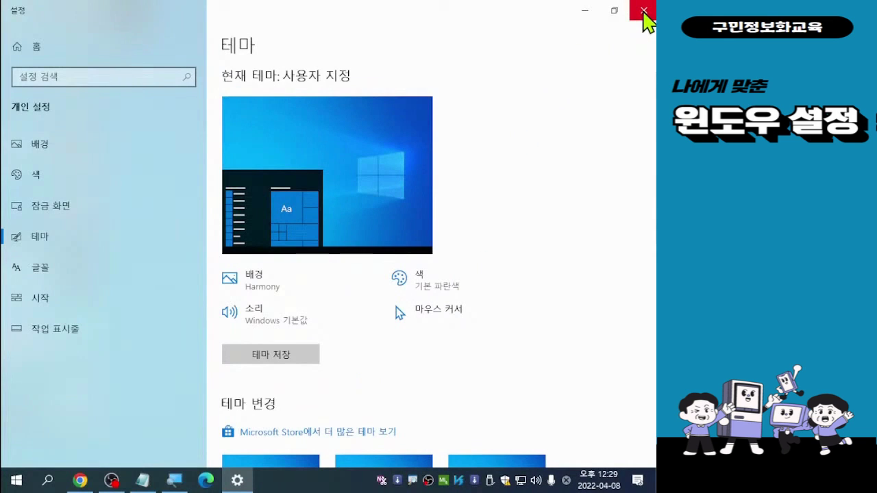
click(644, 11)
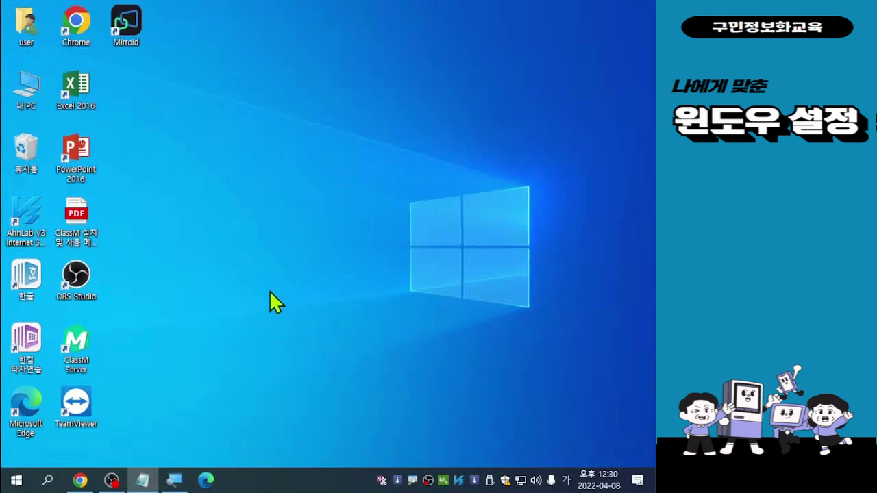
Open the Windows 설정 home page from the Start menu.
click(15, 481)
mouse_move(6, 312)
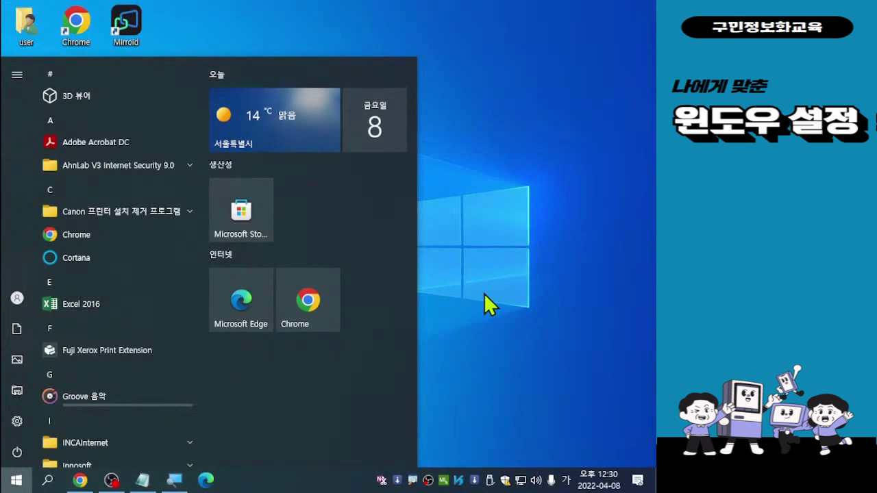
click(20, 421)
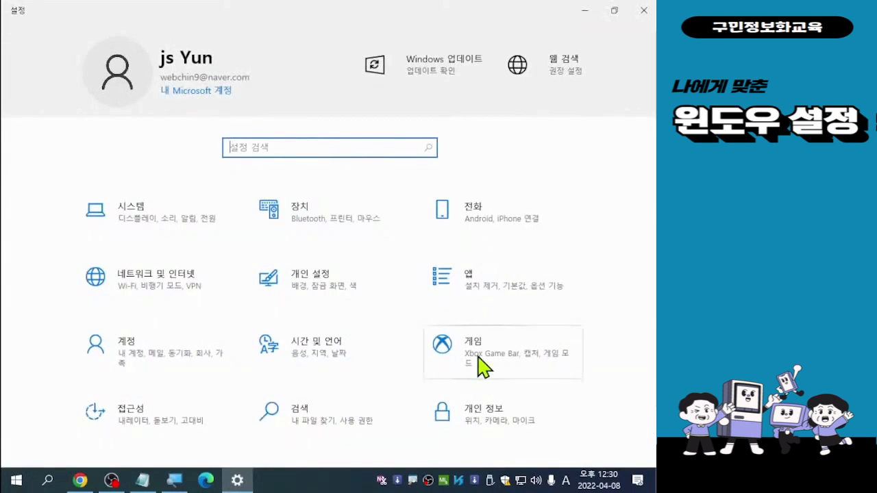